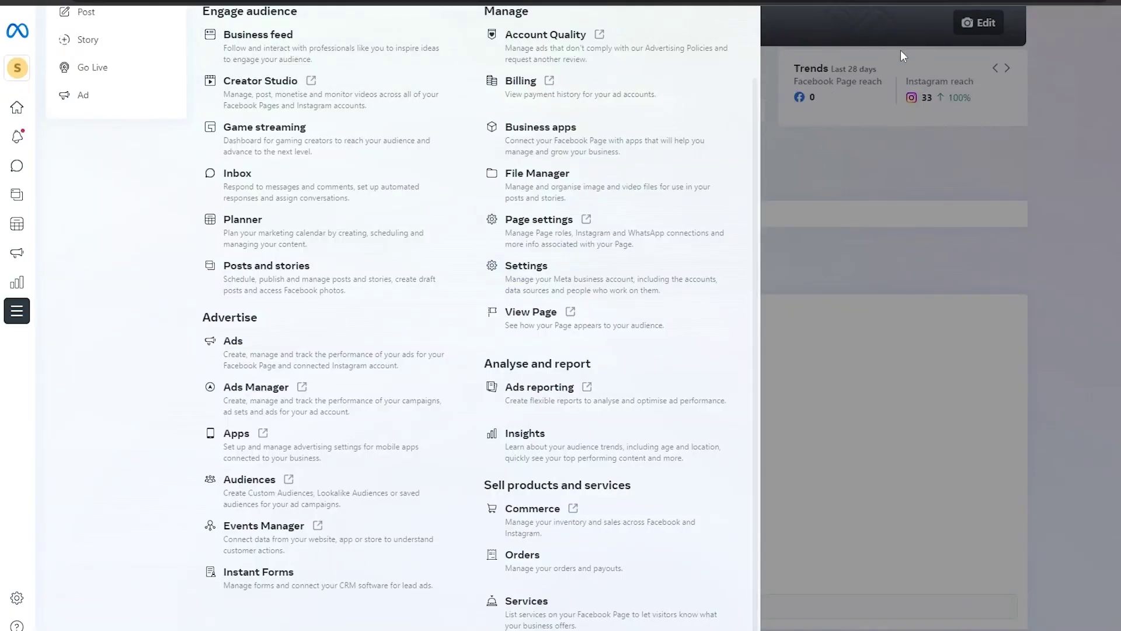
From Meta Business Suite's All tools list, open Commerce to show the commerce accounts and catalogues.
click(900, 50)
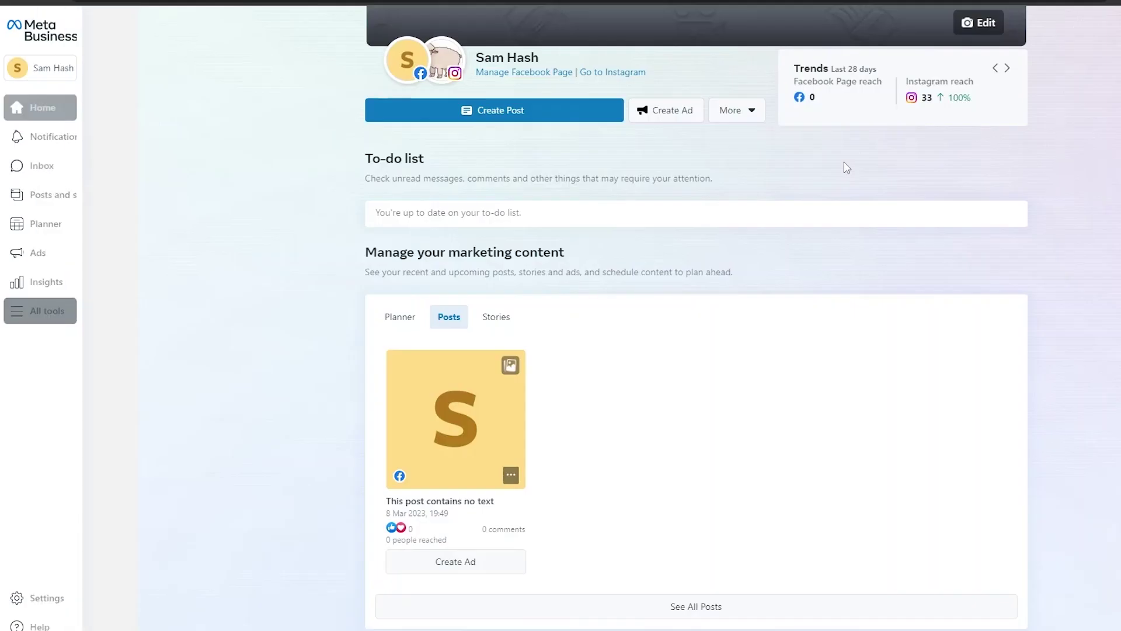
click(35, 313)
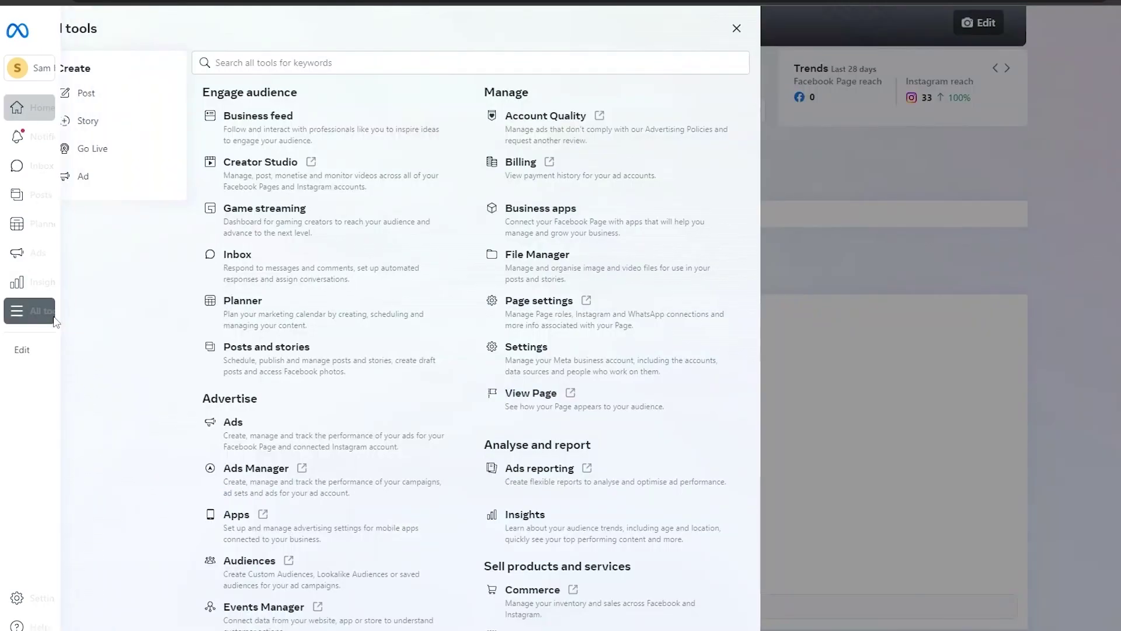
scroll(570, 506, down, 1)
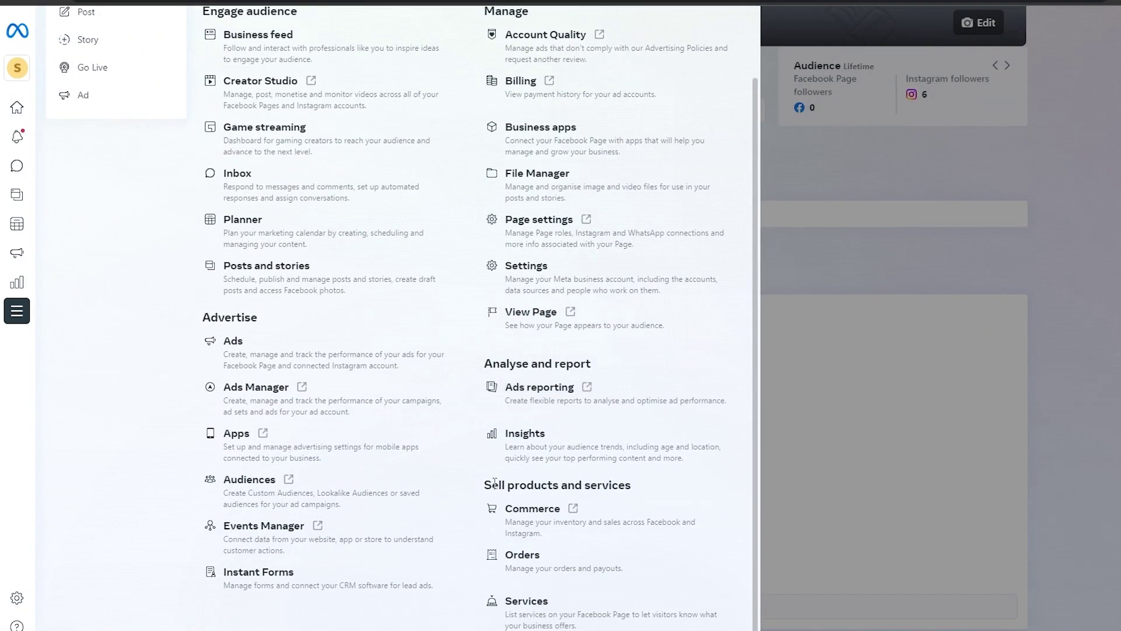
drag(486, 483, 671, 487)
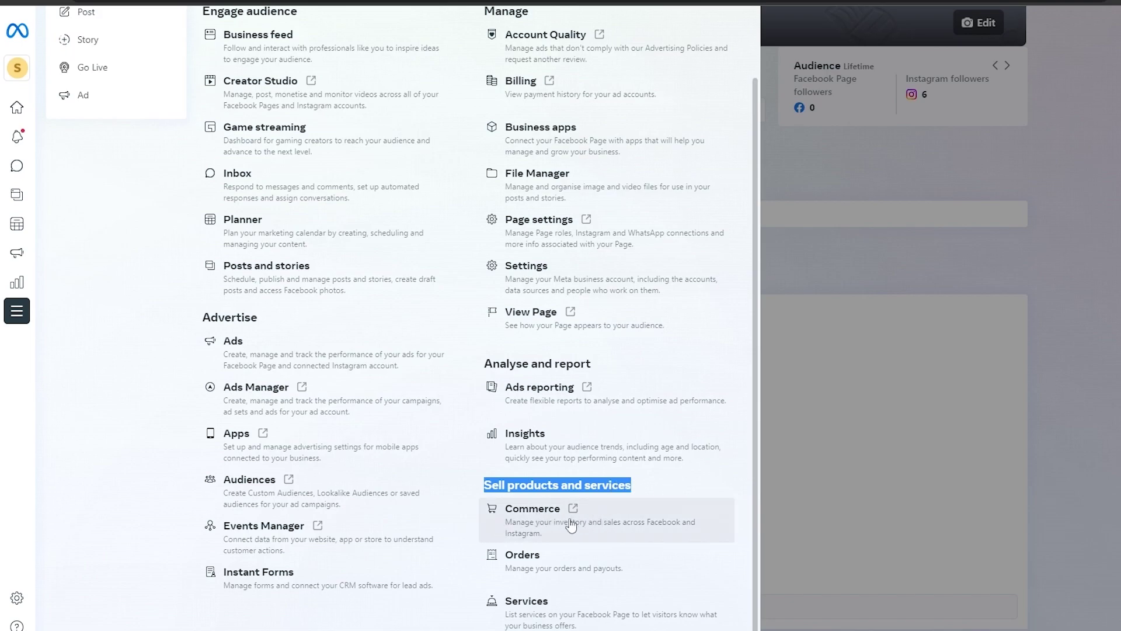
click(542, 524)
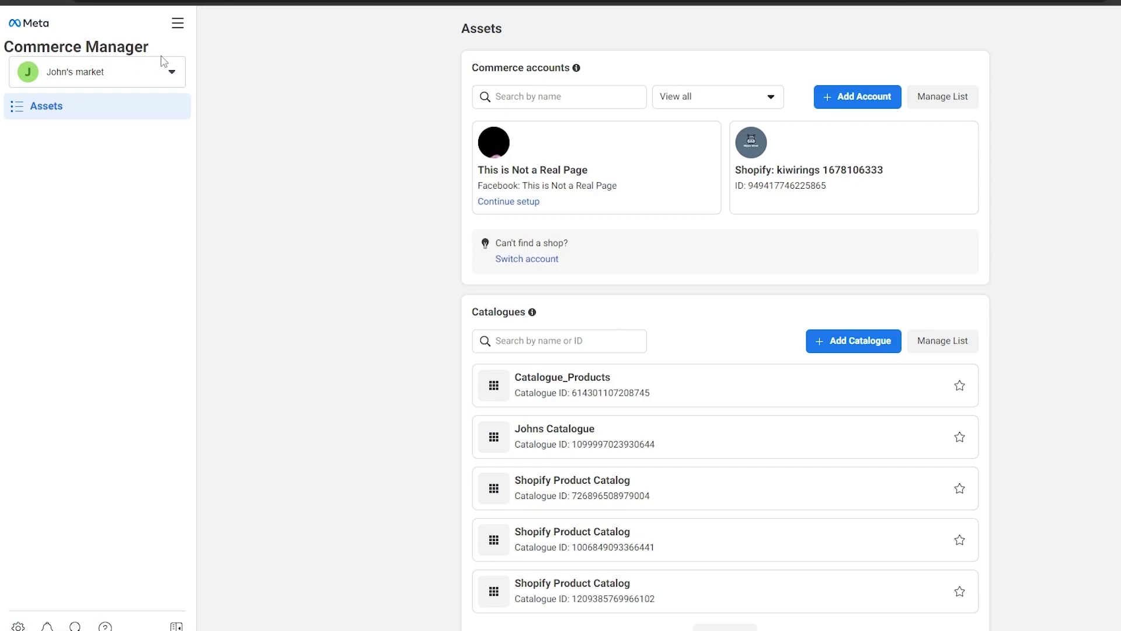
click(151, 77)
scroll(149, 258, down, 1)
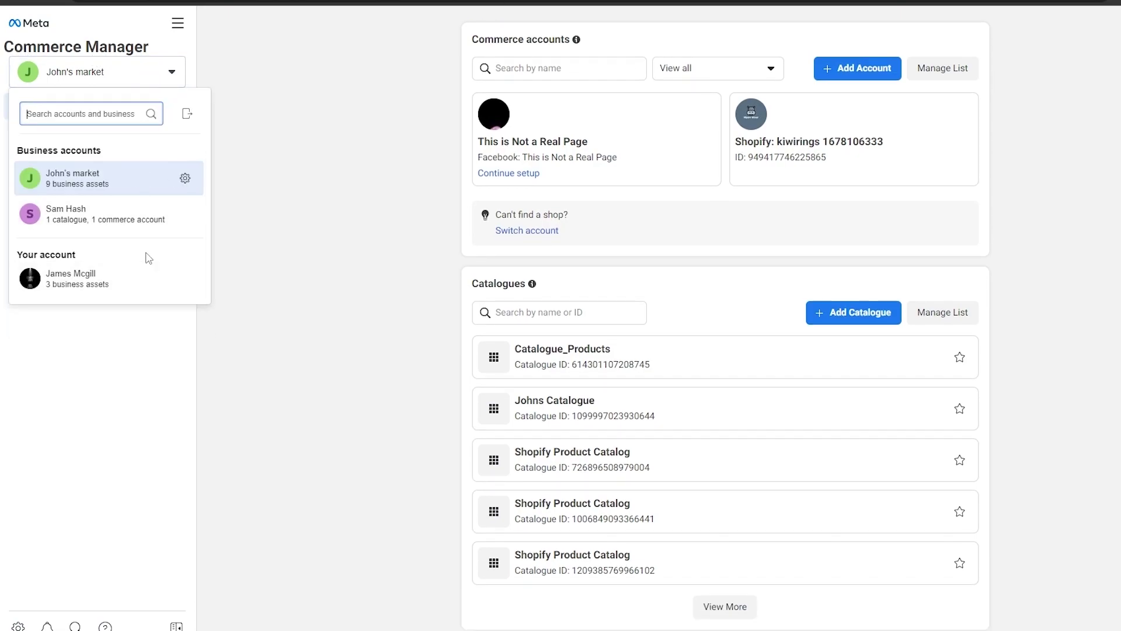
scroll(163, 210, up, 1)
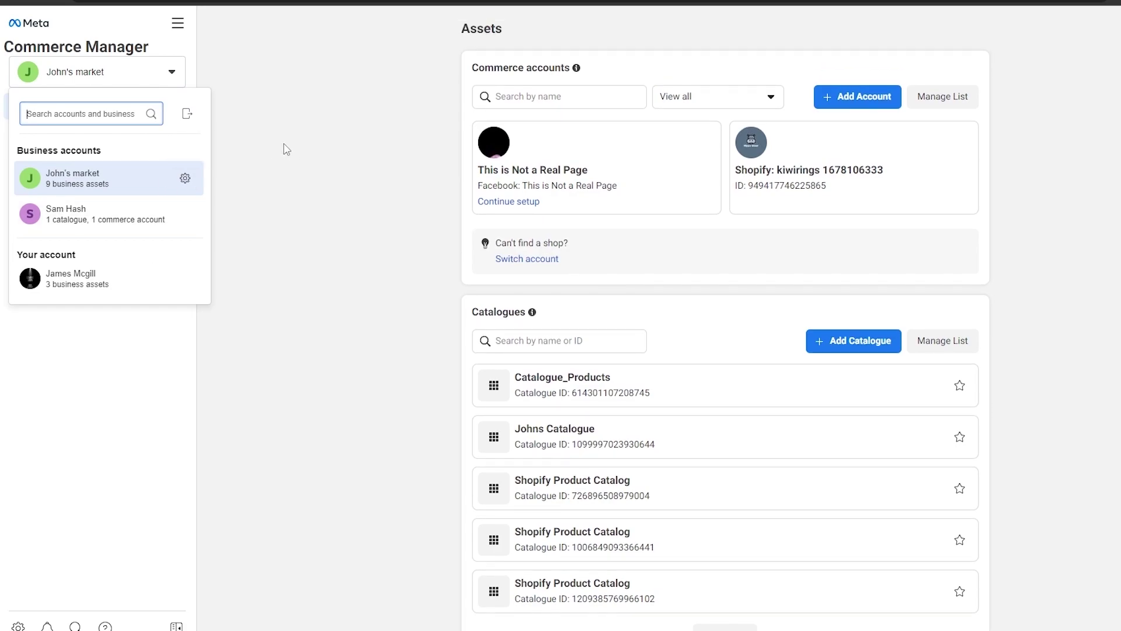
key(Escape)
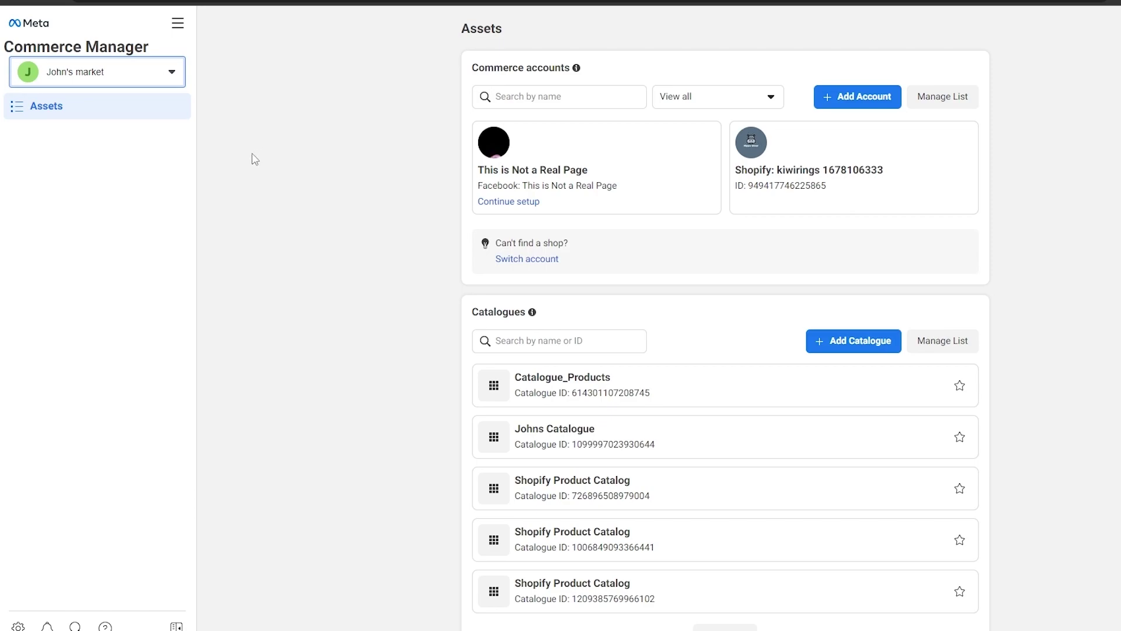
scroll(414, 345, down, 1)
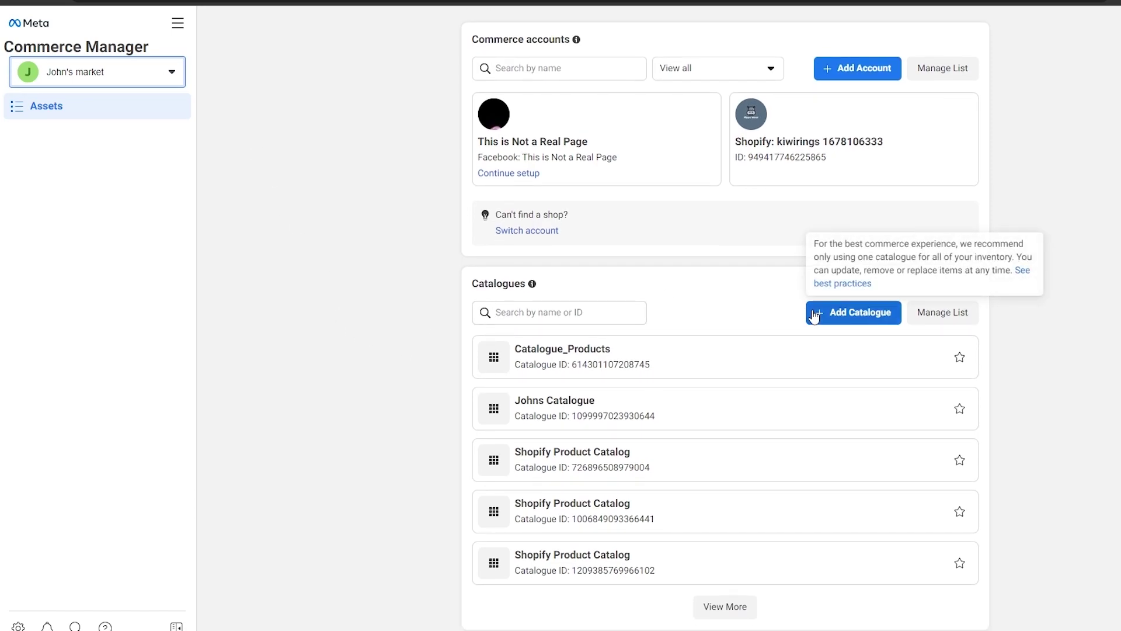
Create a new E-commerce catalogue that connects a partner platform, with Shopify as the platform.
click(845, 310)
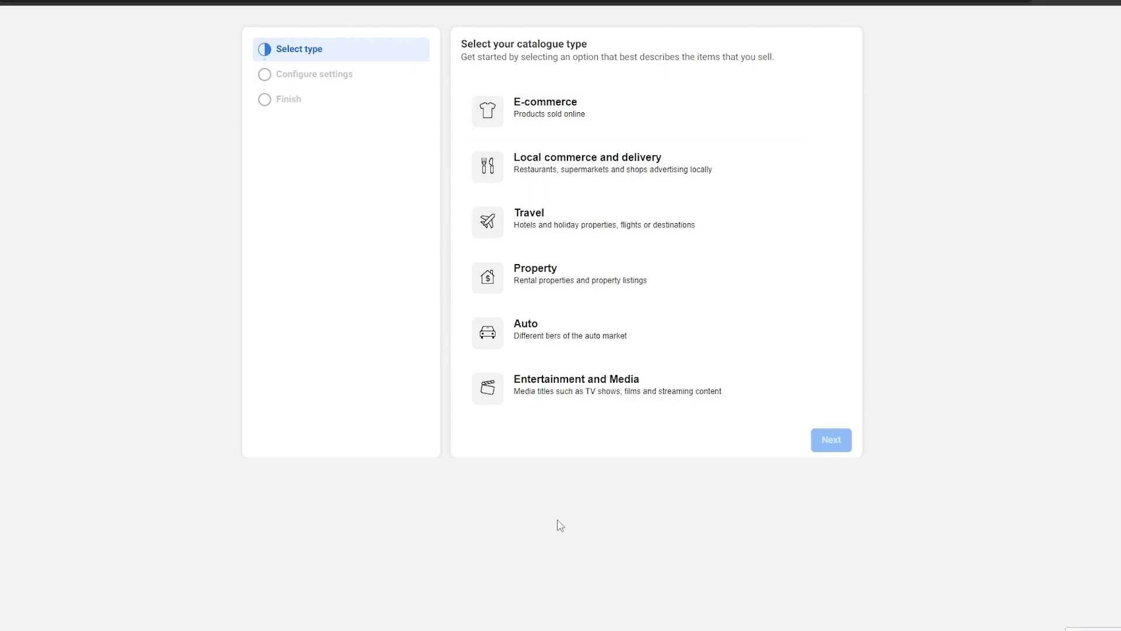
click(562, 129)
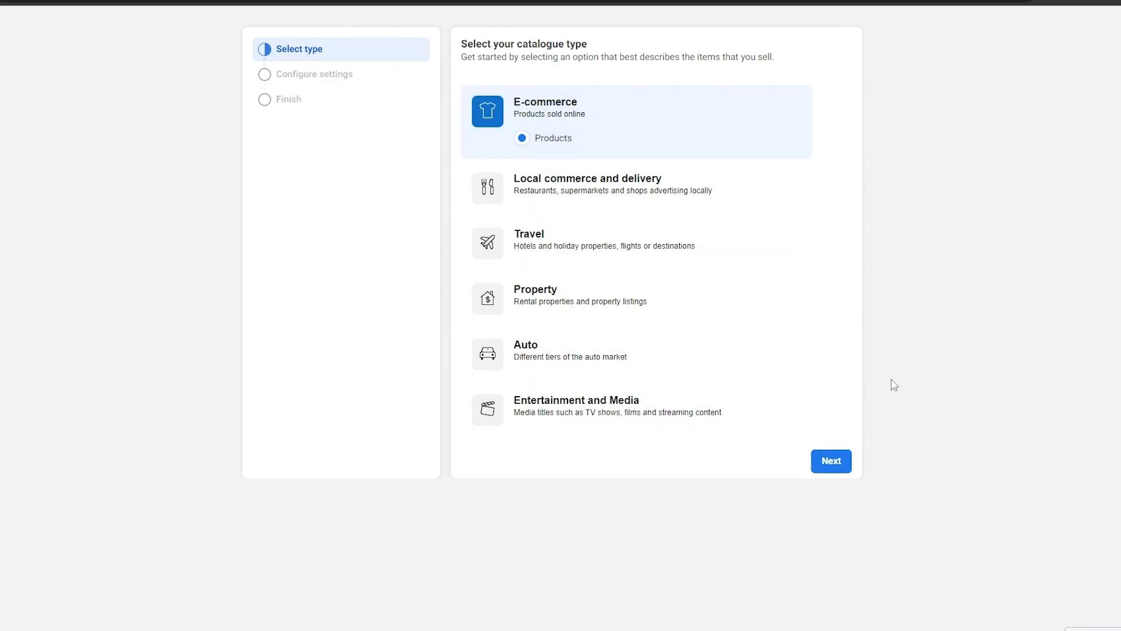
click(829, 461)
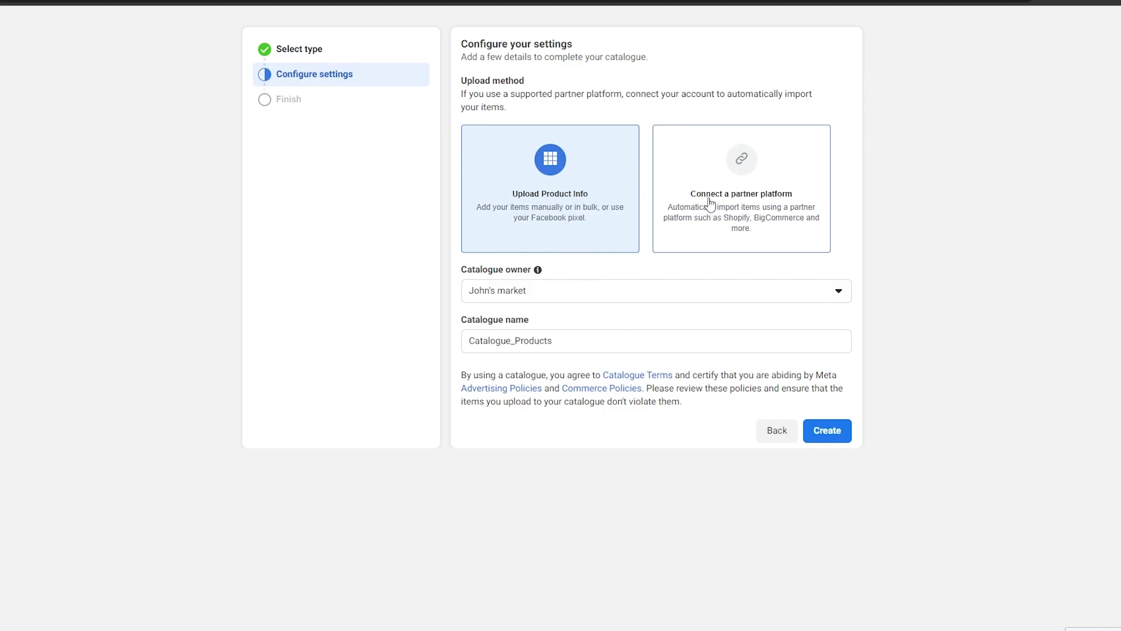
click(690, 208)
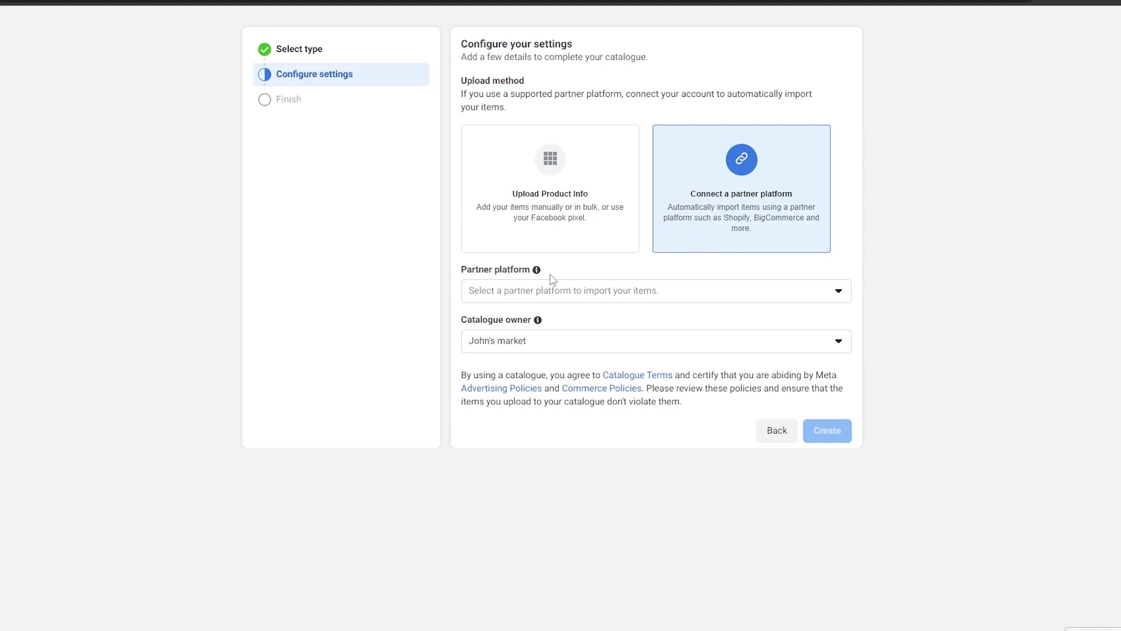
click(506, 298)
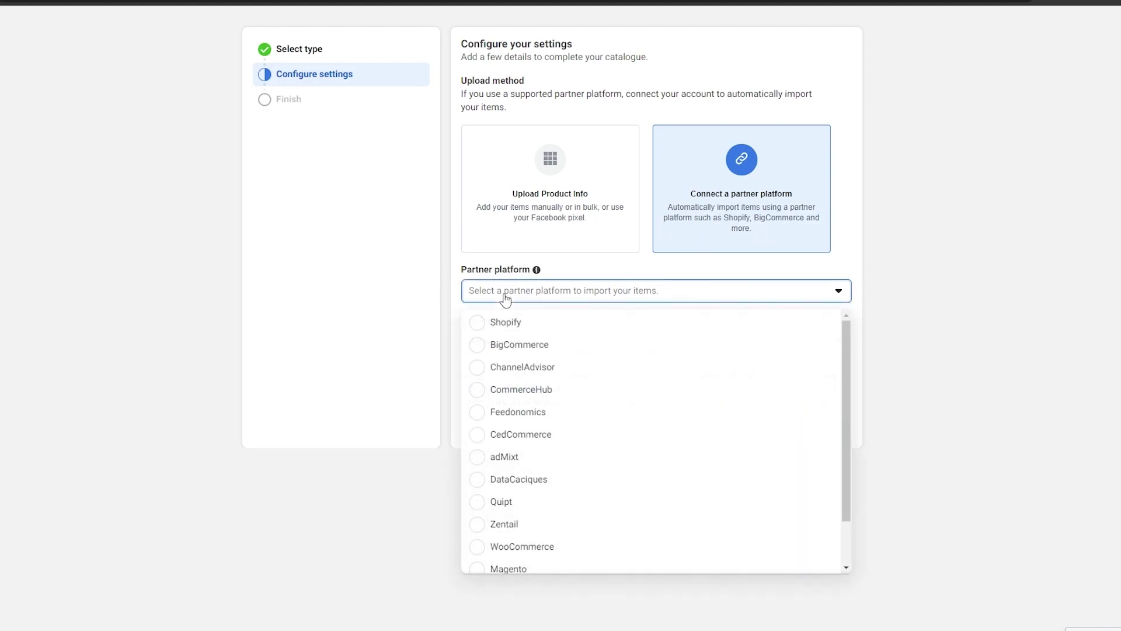
click(506, 321)
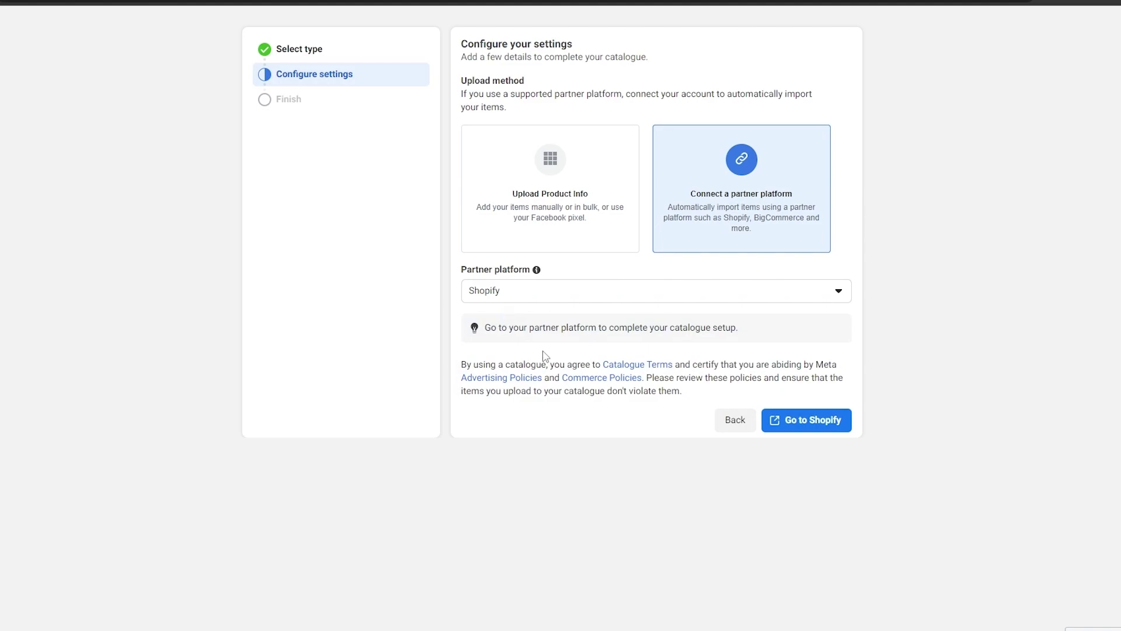
Go to Shopify, log in, choose the gyrugili store and add the Facebook & Instagram channel.
click(825, 428)
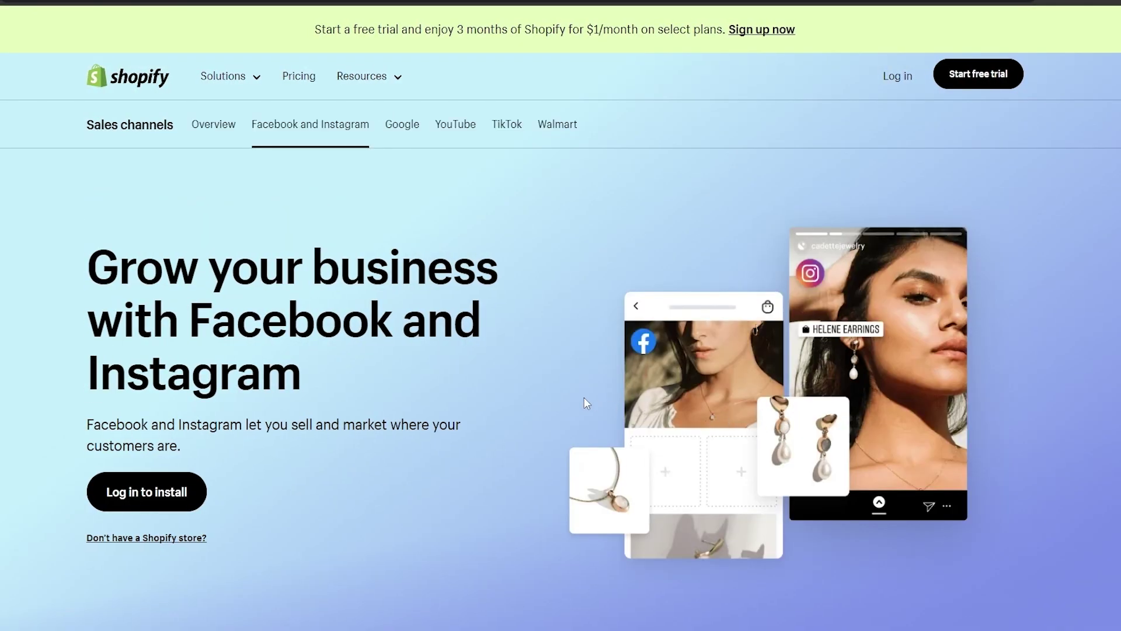
click(144, 506)
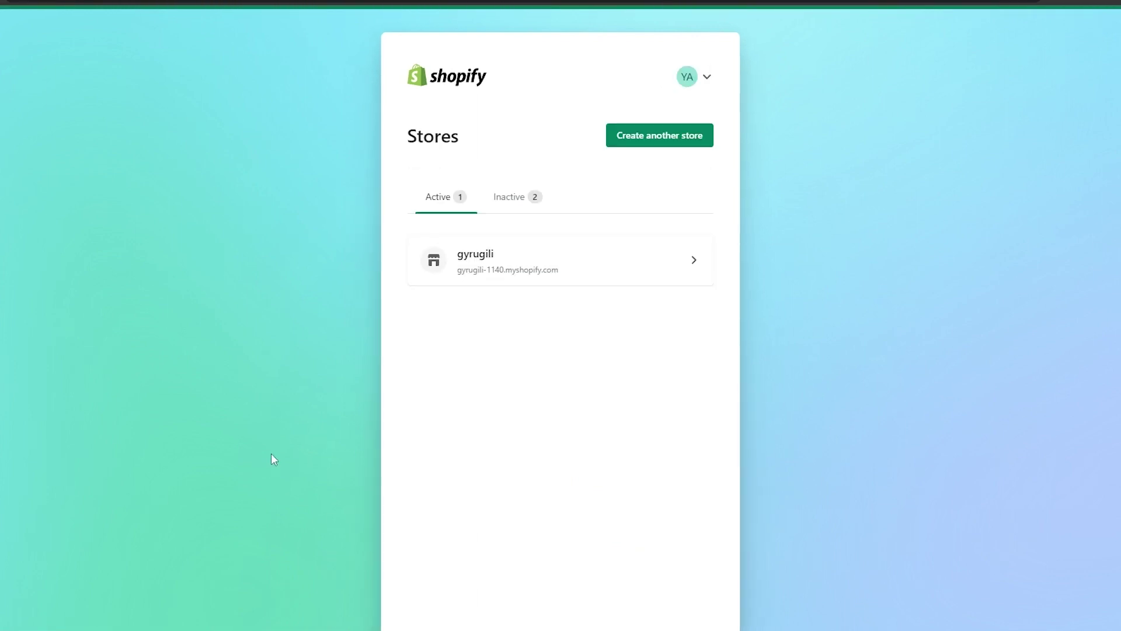
click(564, 242)
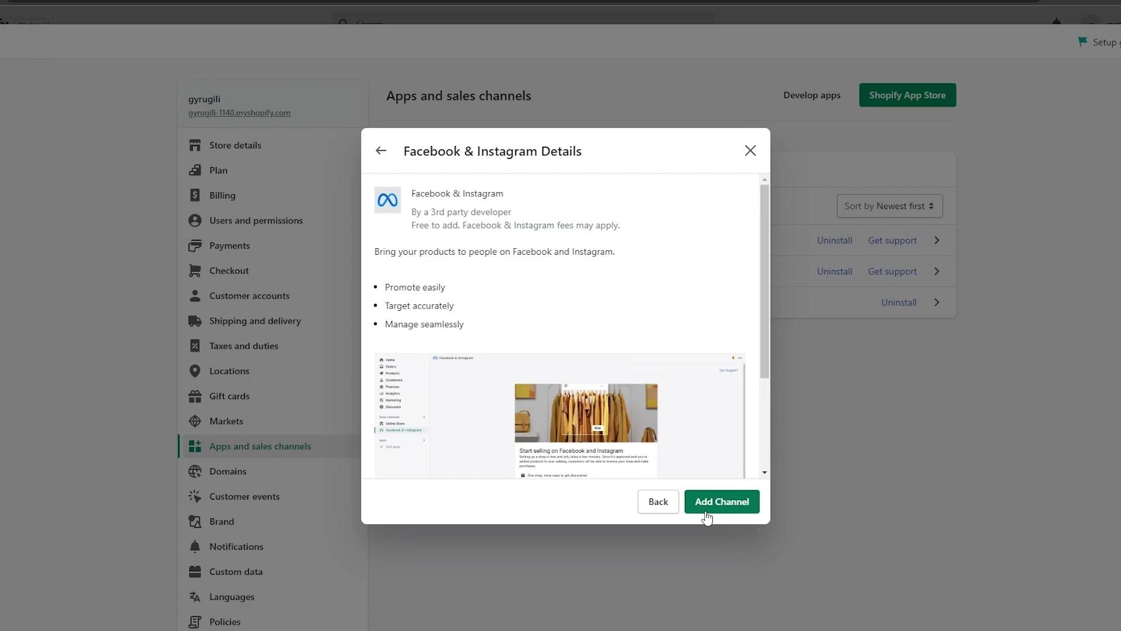
click(707, 517)
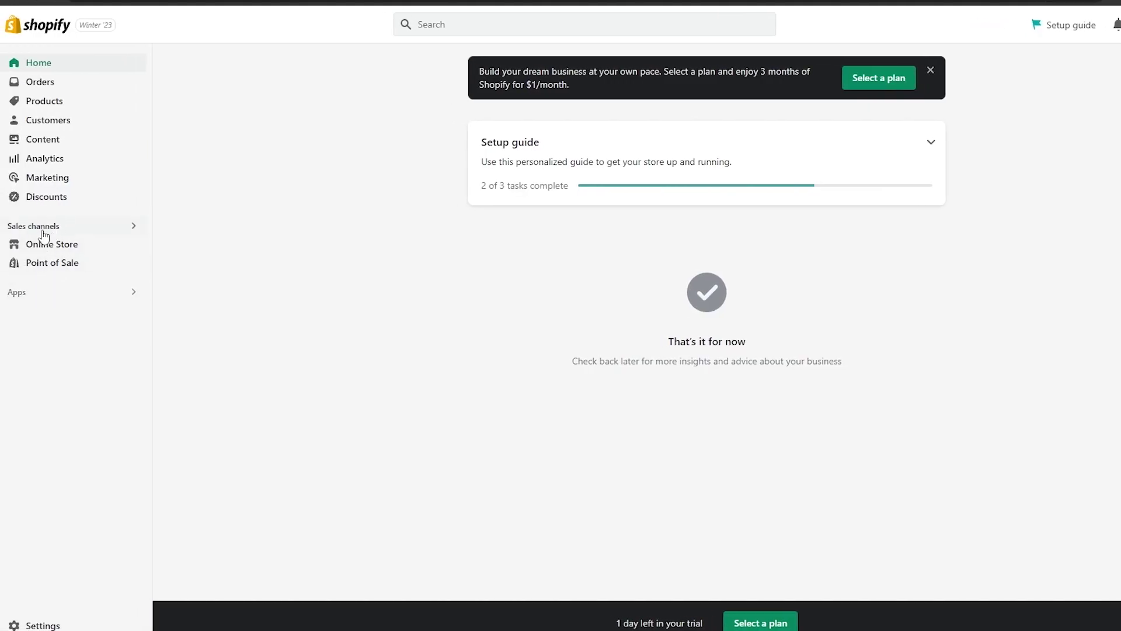
Search the App Store from Sales channels for the Facebook & Instagram channel and review the results.
click(61, 229)
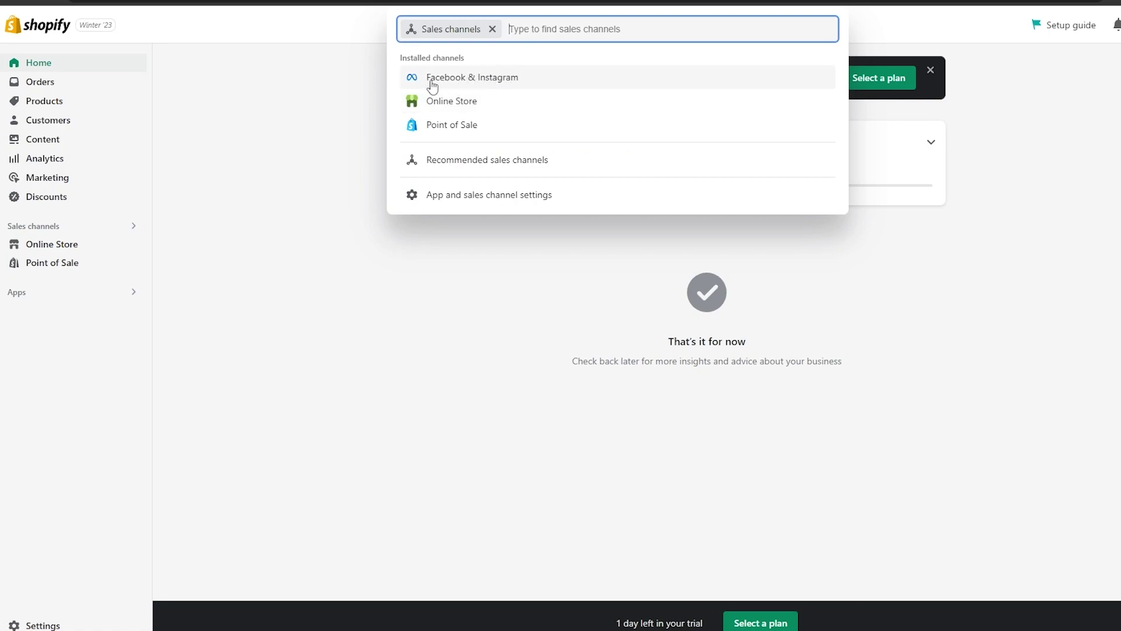
text(f)
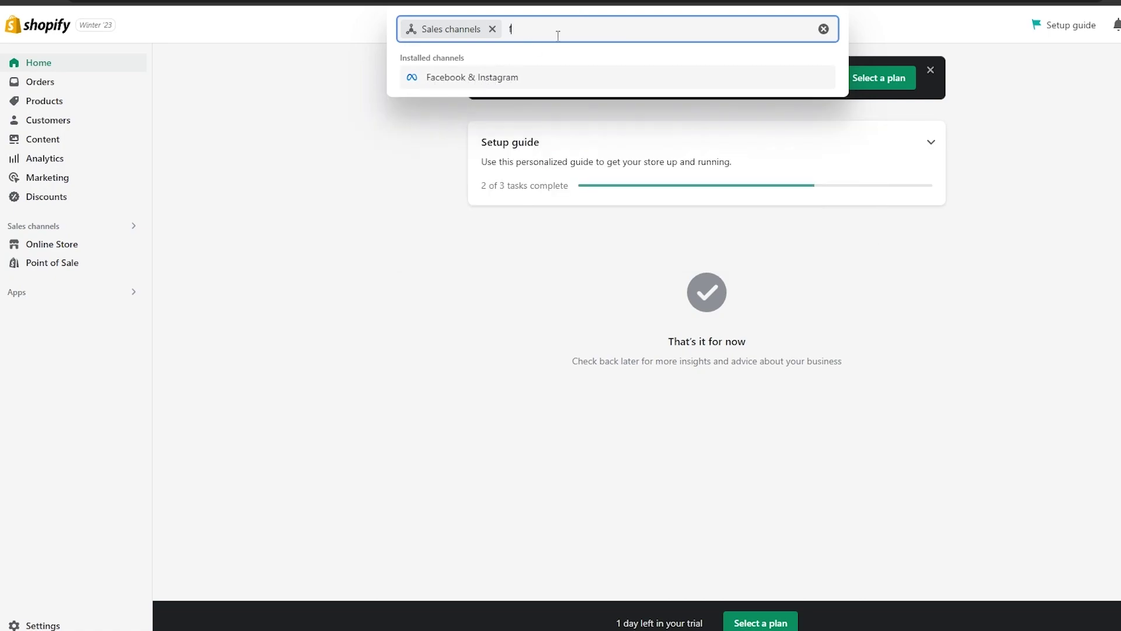
key(BackSpace)
key(BackSpace)
key(BackSpace)
key(BackSpace)
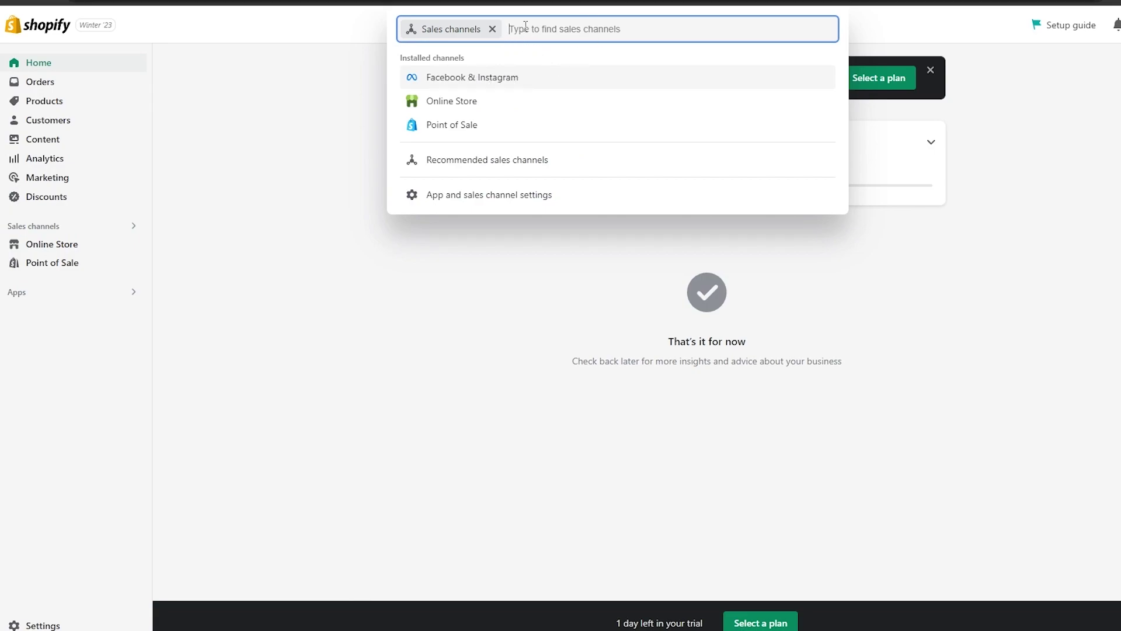
text(taxes)
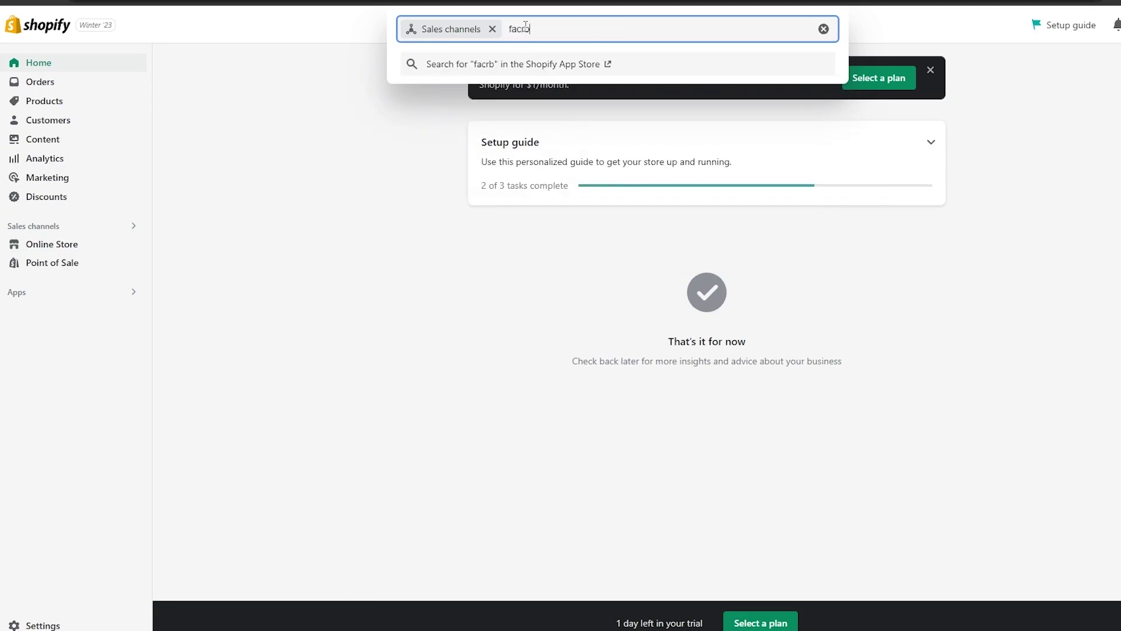
key(Return)
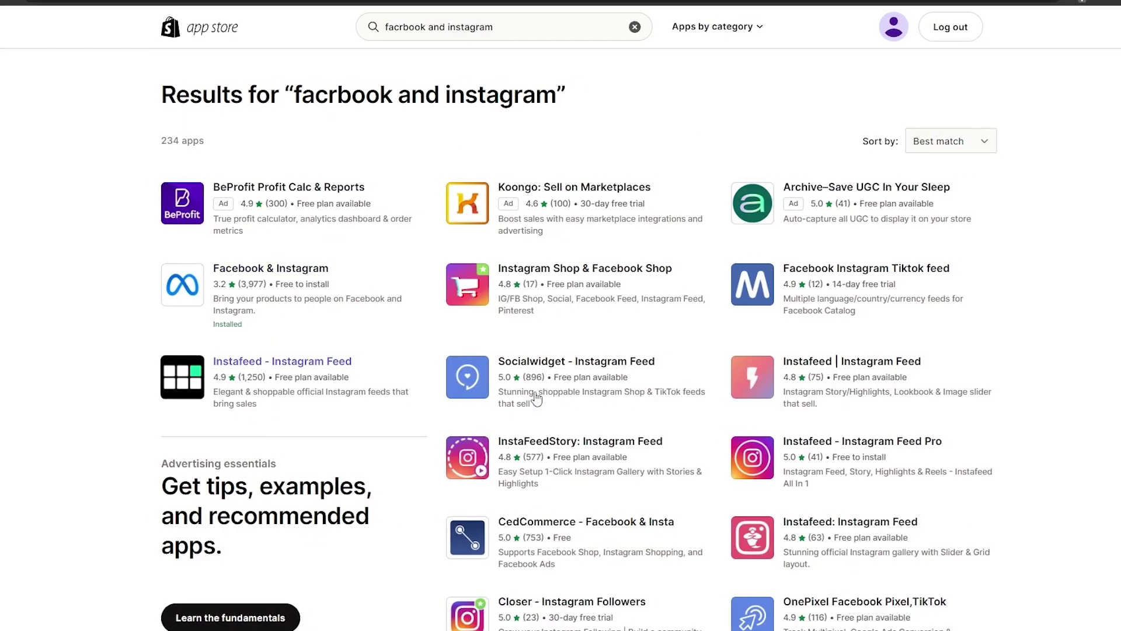
scroll(958, 312, down, 5)
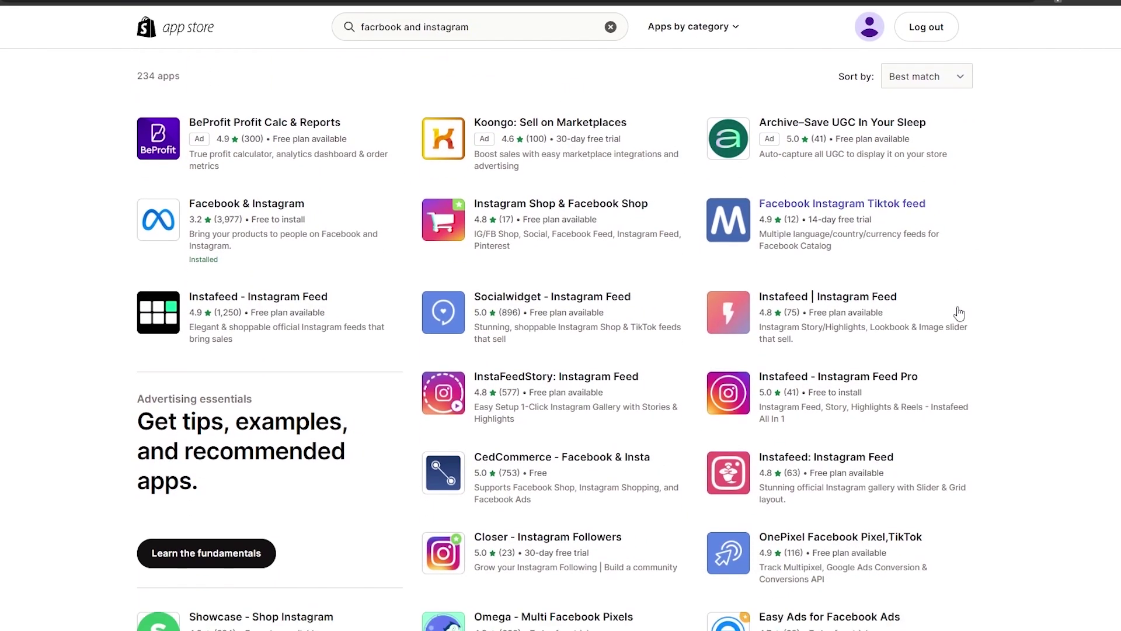
scroll(280, 440, up, 5)
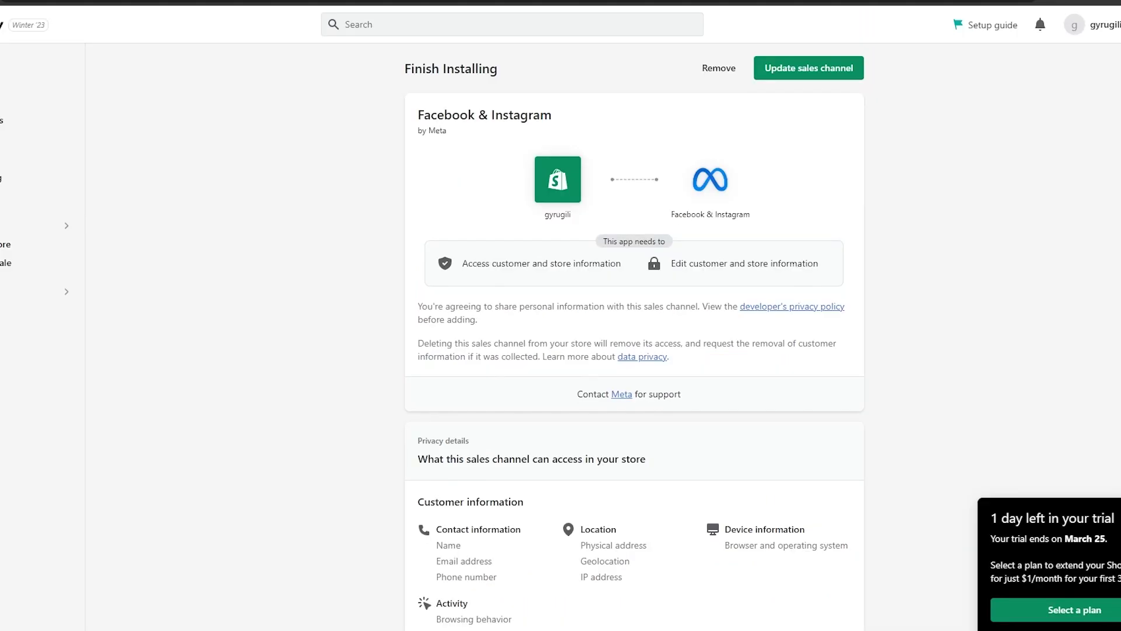
Finish installing the Facebook & Instagram channel and start its shop setup.
click(812, 80)
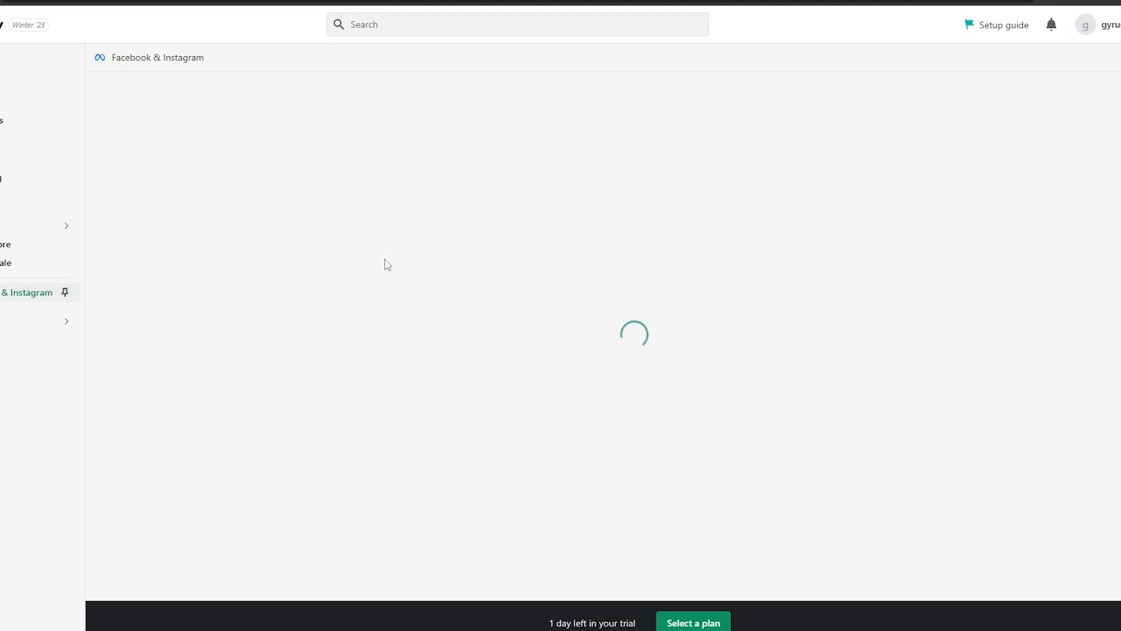
scroll(515, 356, down, 3)
scroll(514, 356, up, 4)
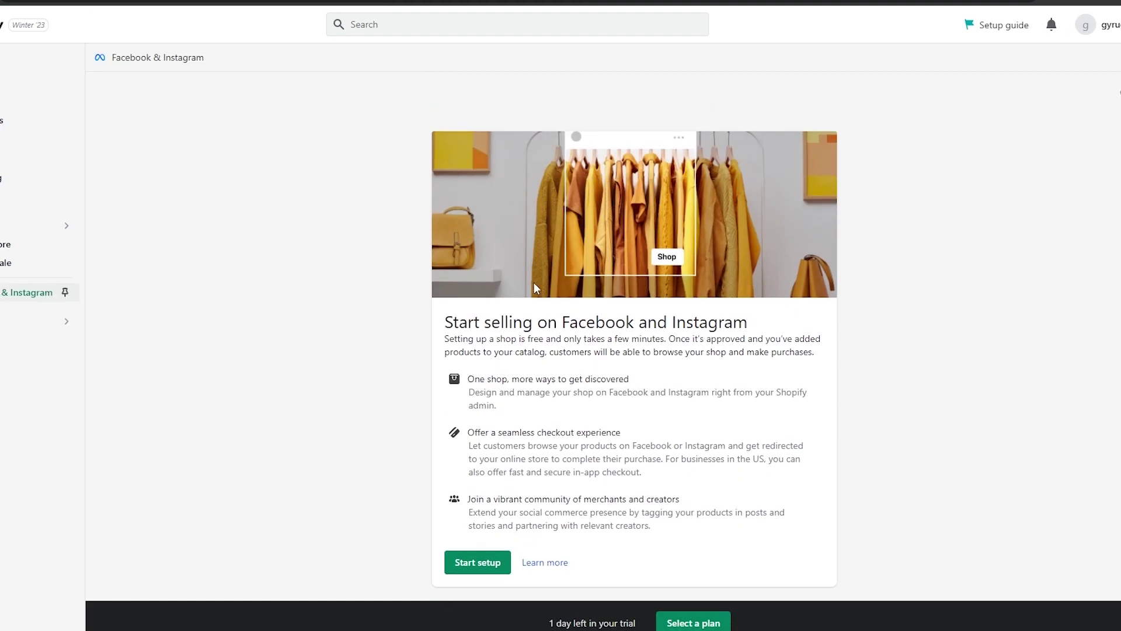
scroll(650, 275, down, 5)
scroll(648, 284, up, 4)
scroll(621, 315, down, 4)
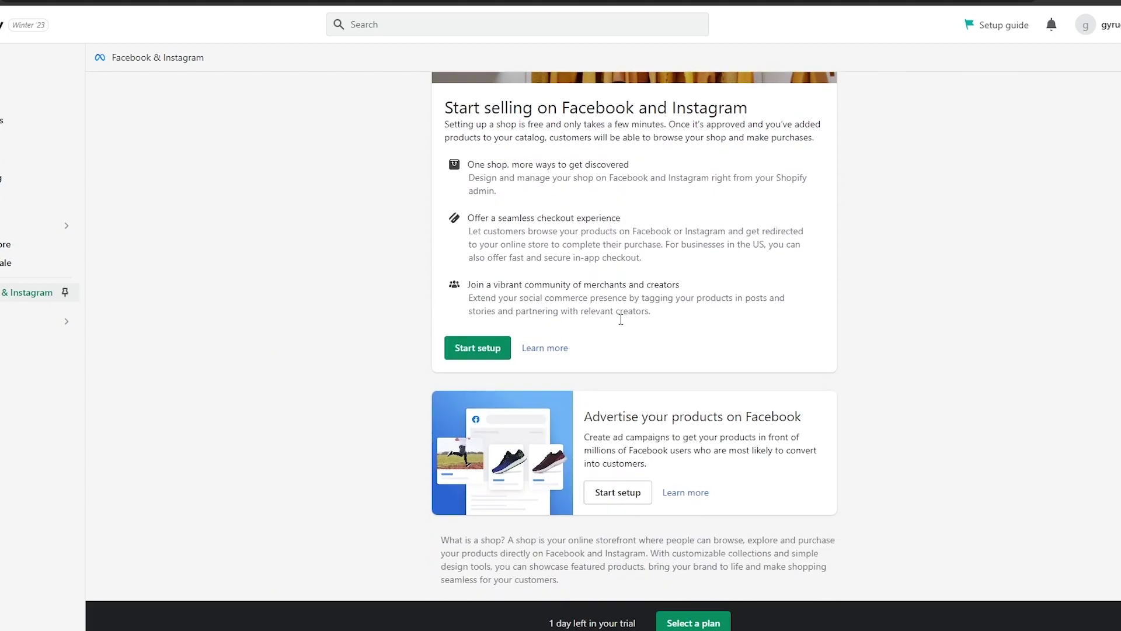
scroll(461, 363, up, 4)
scroll(467, 454, down, 3)
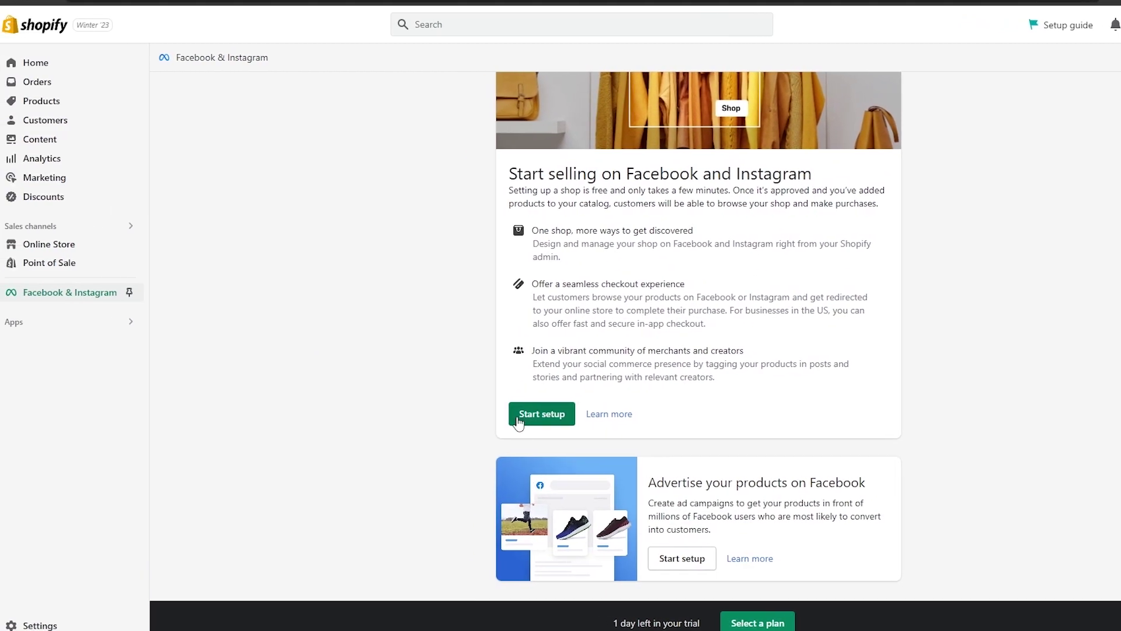
click(454, 420)
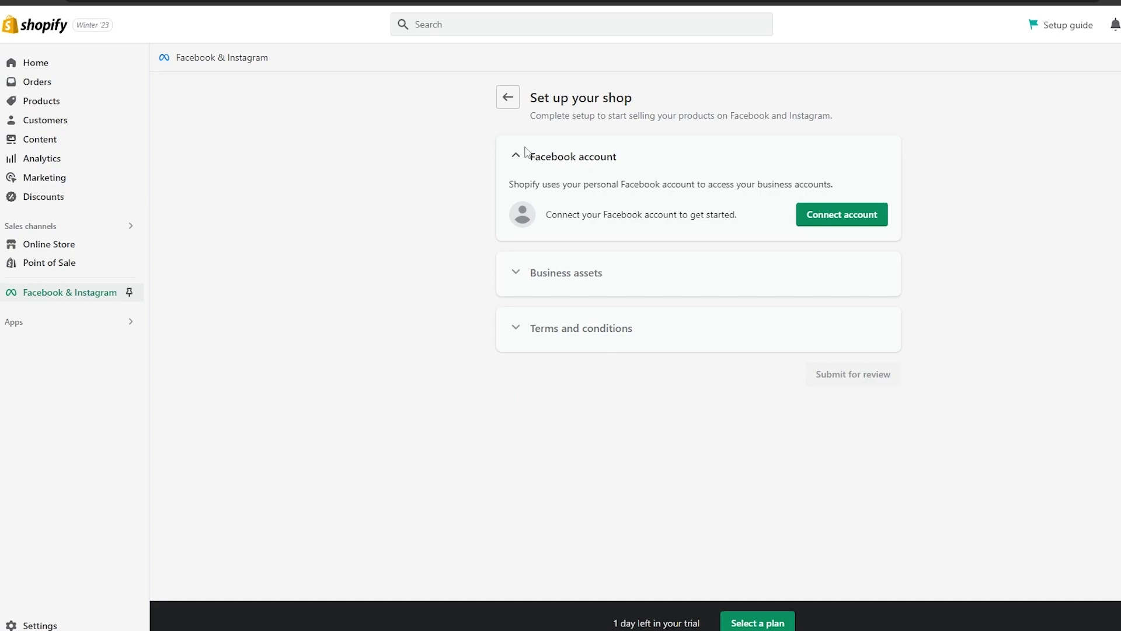
Connect the Facebook account and link 'This is Not a Real Page' as the shop's business asset.
click(843, 215)
scroll(630, 327, down, 5)
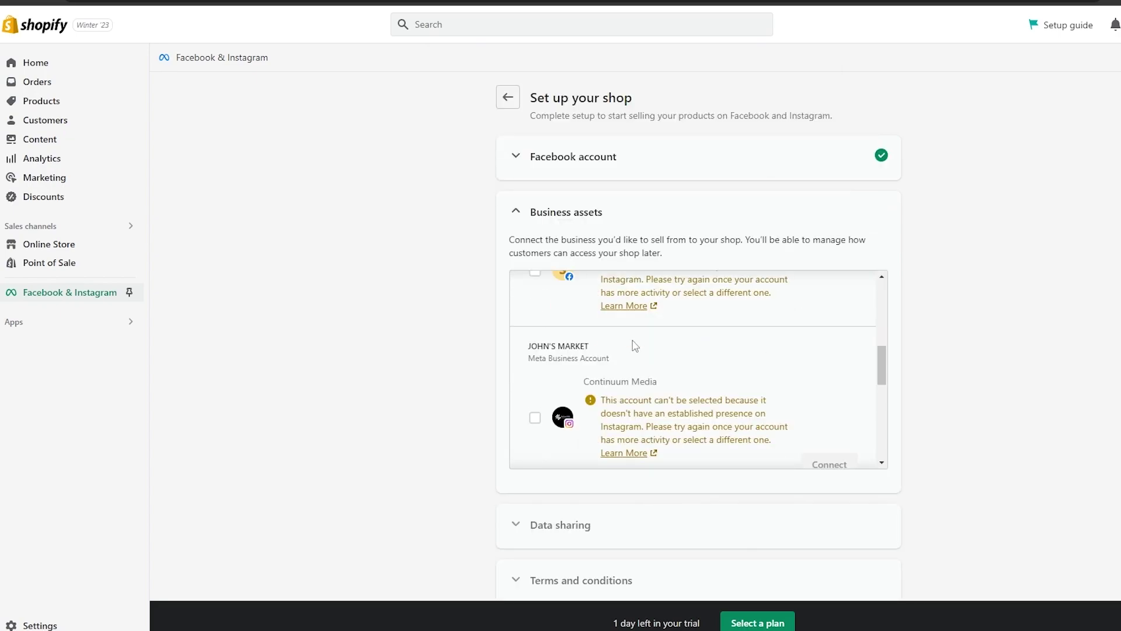
scroll(636, 346, down, 8)
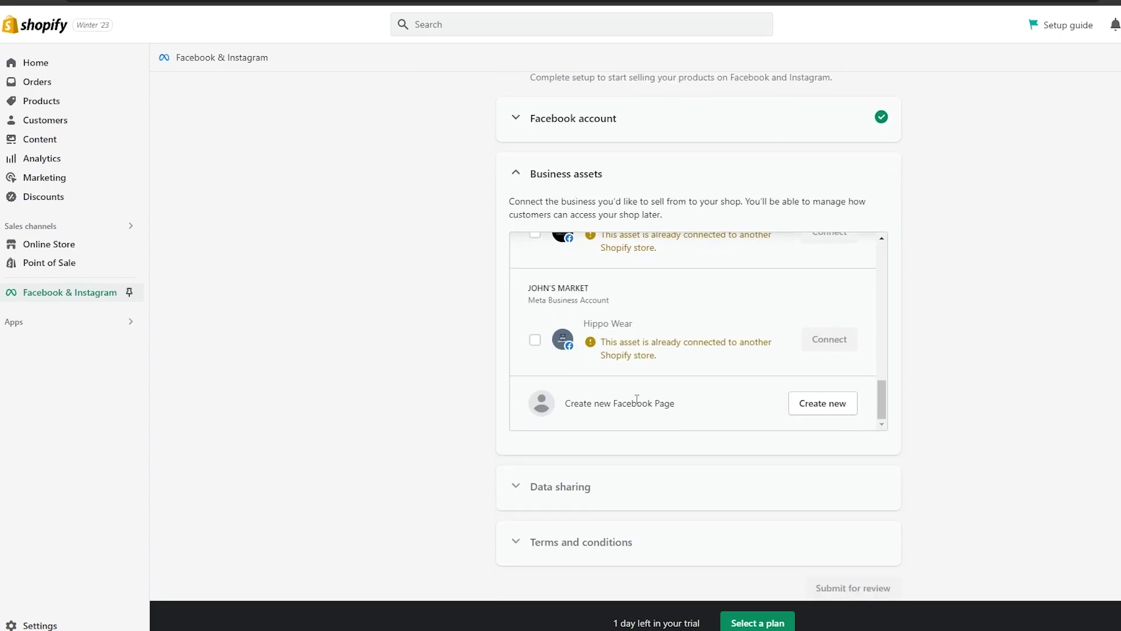
scroll(635, 398, up, 10)
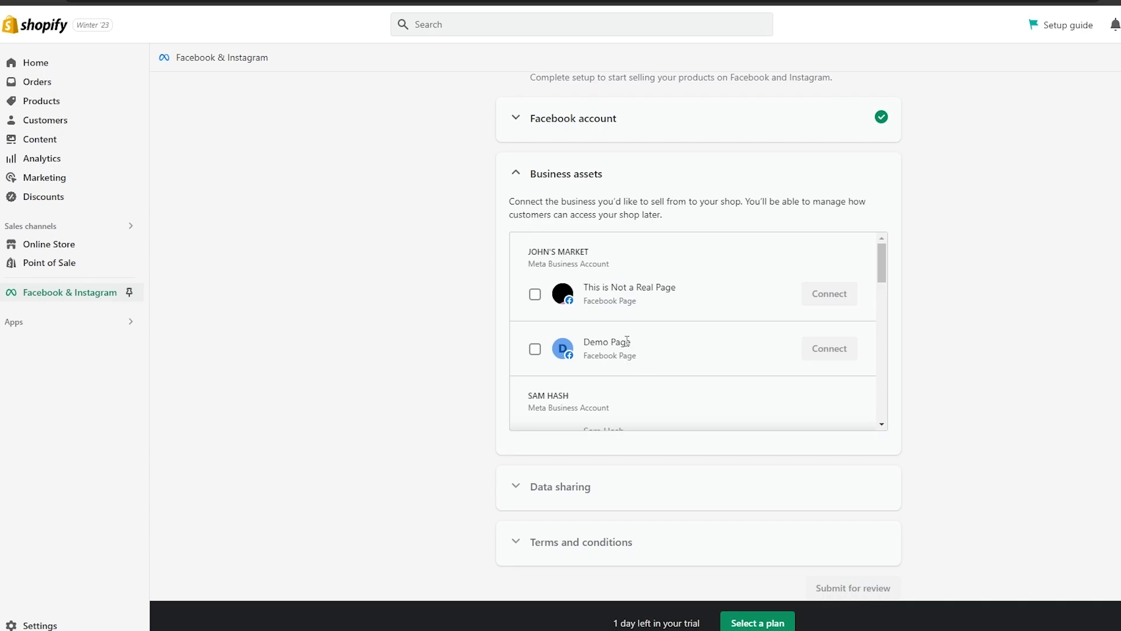
scroll(627, 342, down, 8)
scroll(629, 350, up, 5)
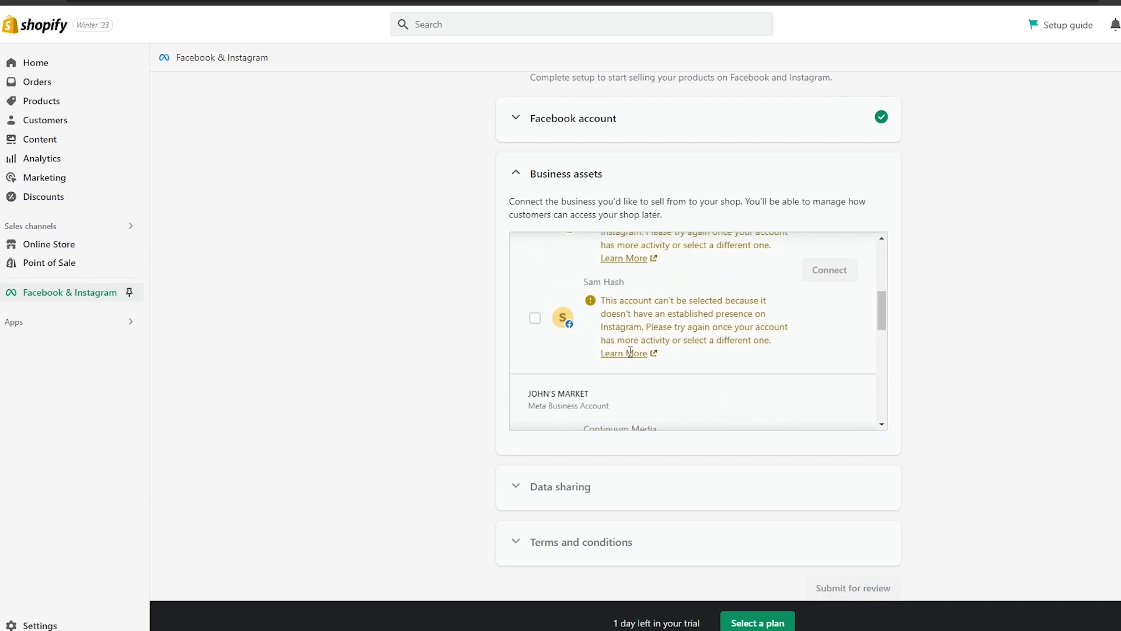
scroll(629, 350, down, 5)
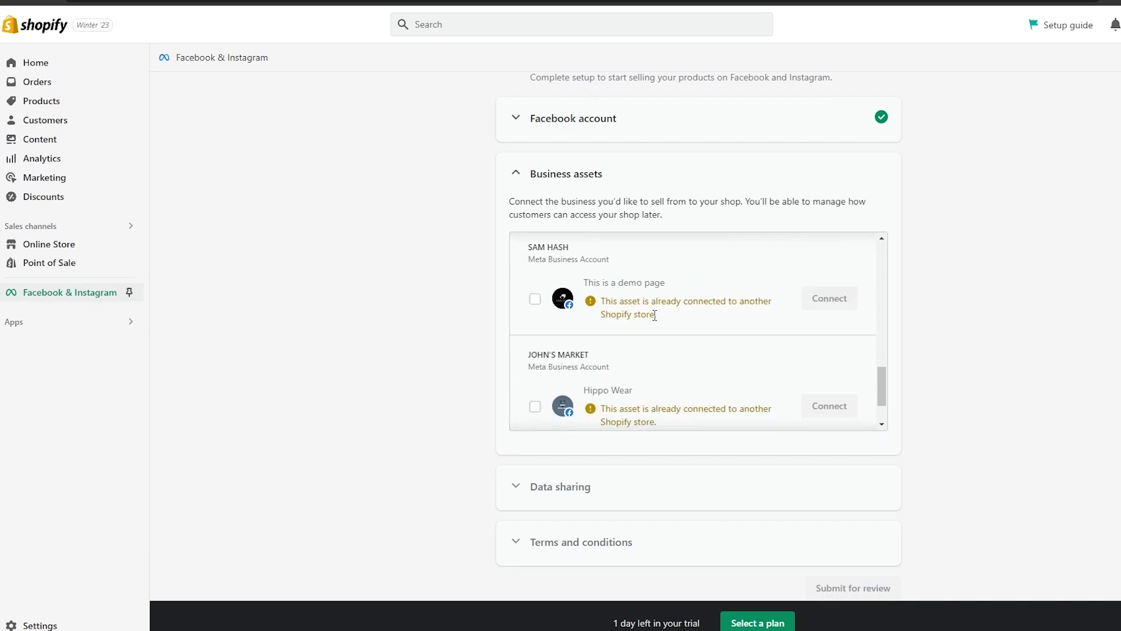
scroll(693, 327, up, 5)
scroll(671, 344, down, 10)
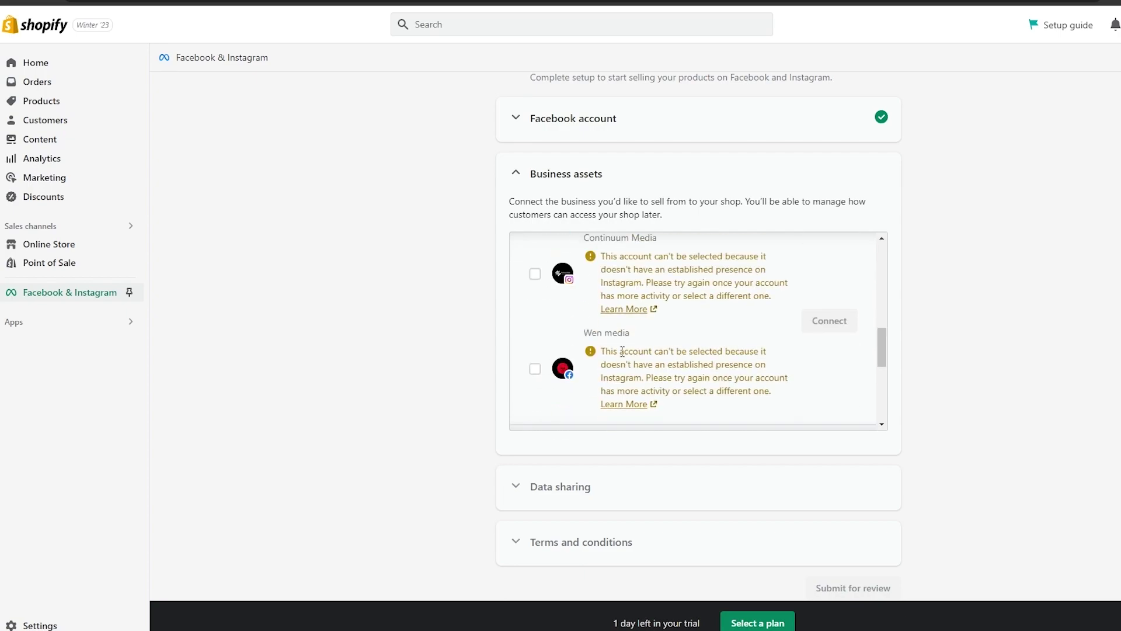
scroll(671, 344, up, 2)
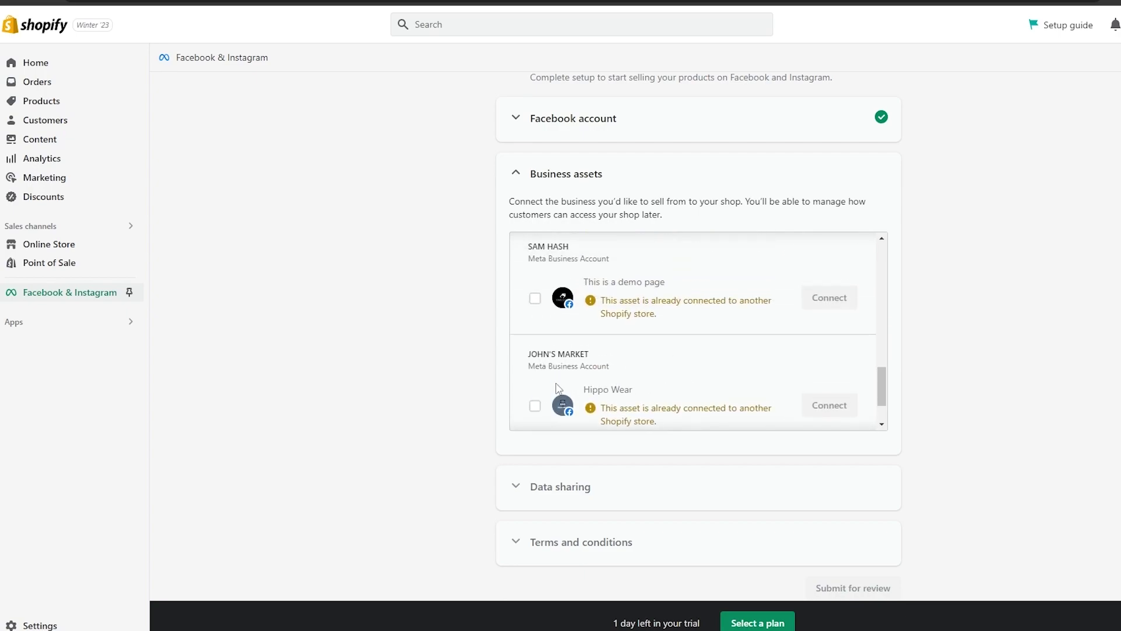
scroll(641, 382, up, 6)
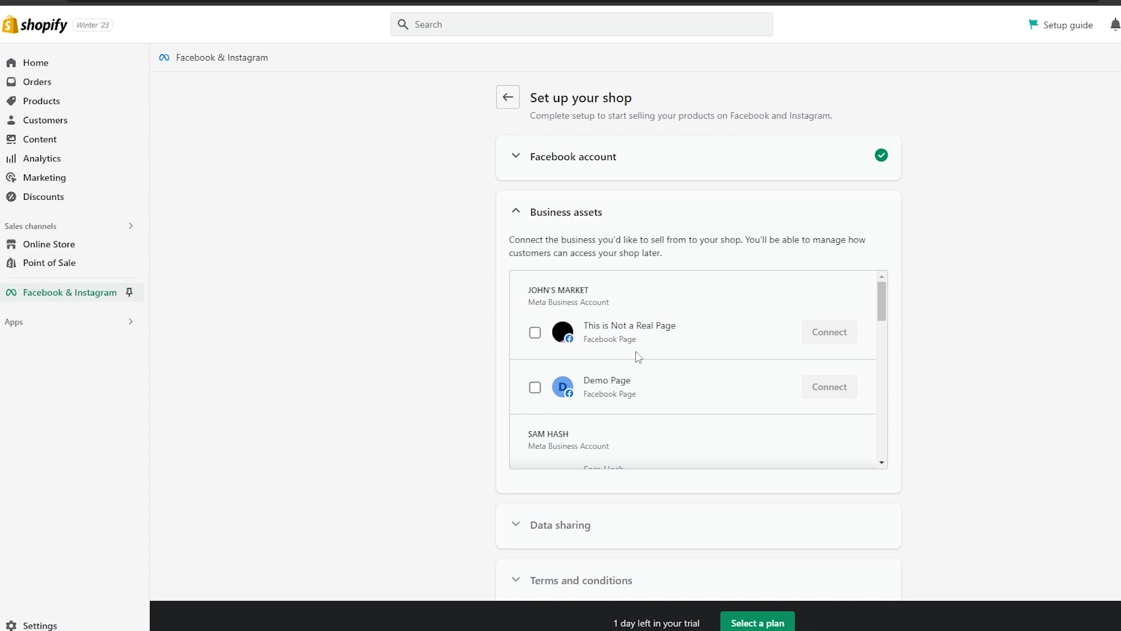
click(535, 332)
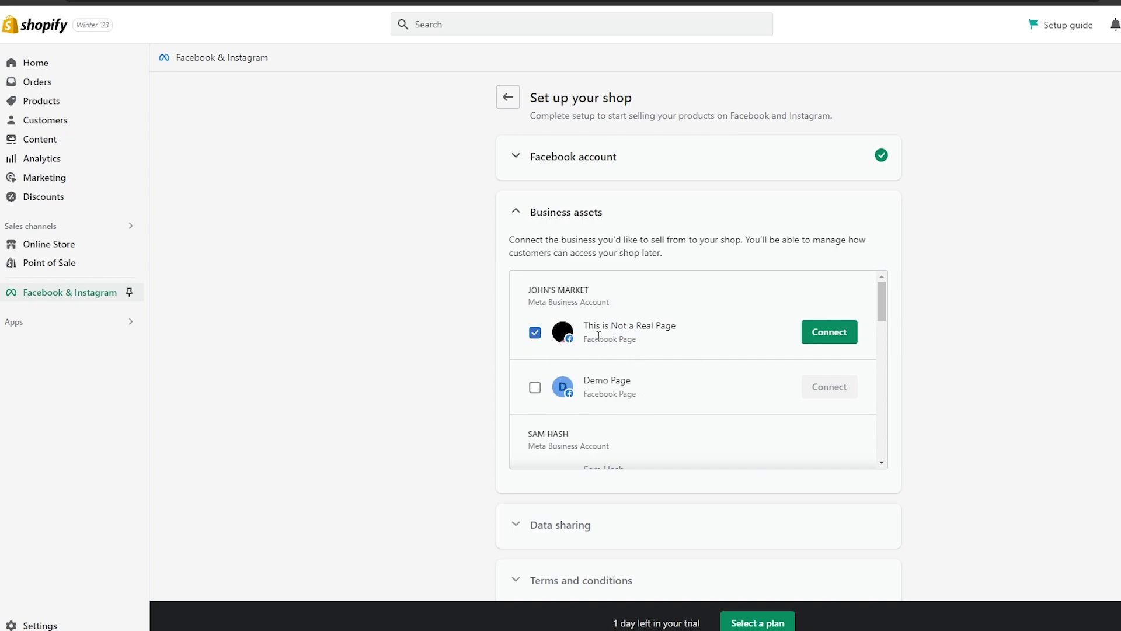
click(832, 334)
Open the data sharing preferences, compare Conservative and Enhanced, then close without saving.
click(863, 360)
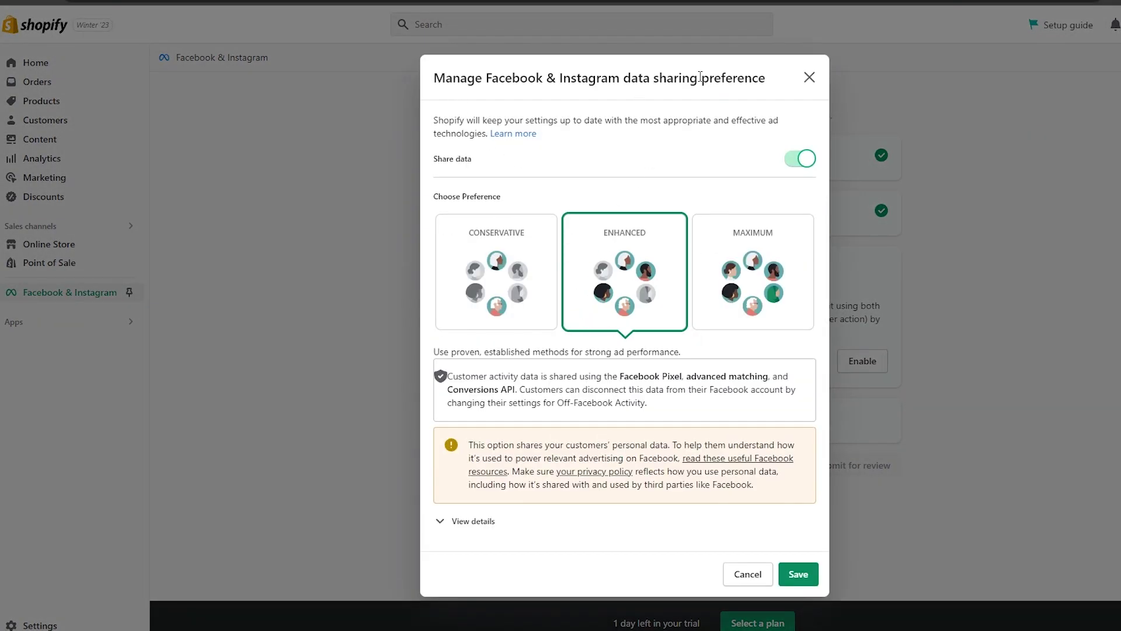
click(480, 270)
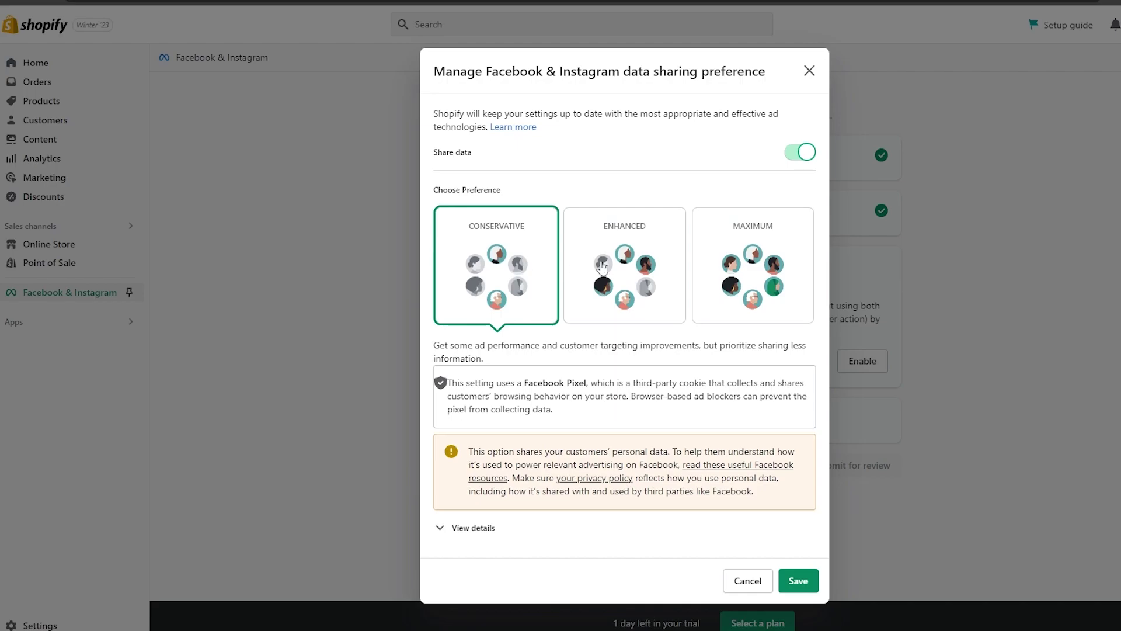
click(636, 269)
click(809, 71)
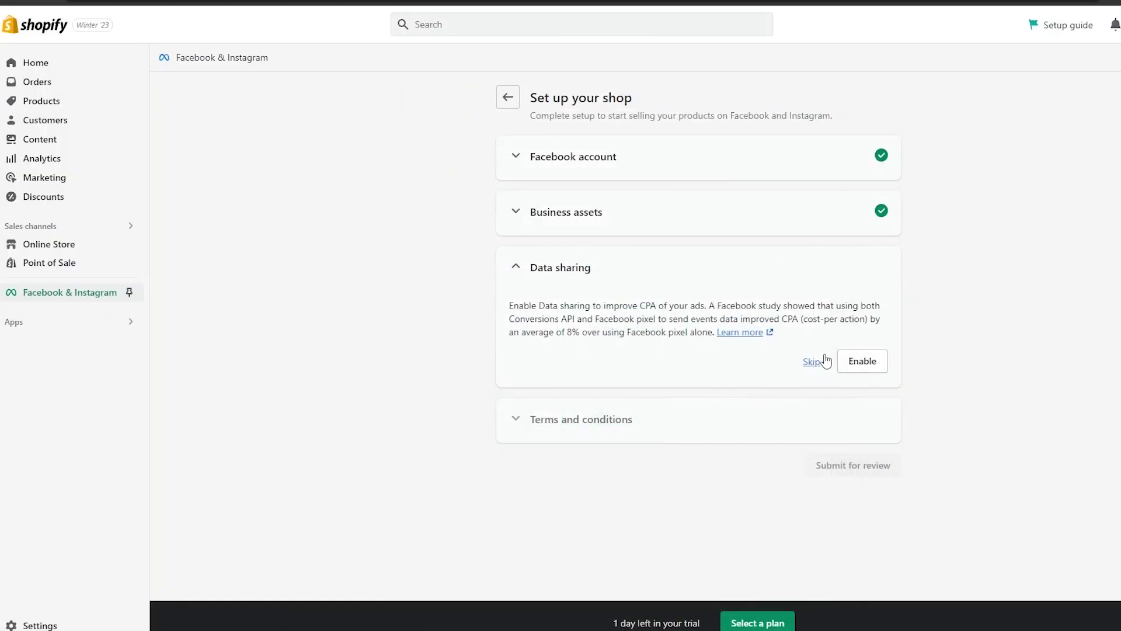
Enable data sharing, compare the Conservative, Enhanced and Maximum levels, and save Maximum.
click(864, 361)
click(503, 304)
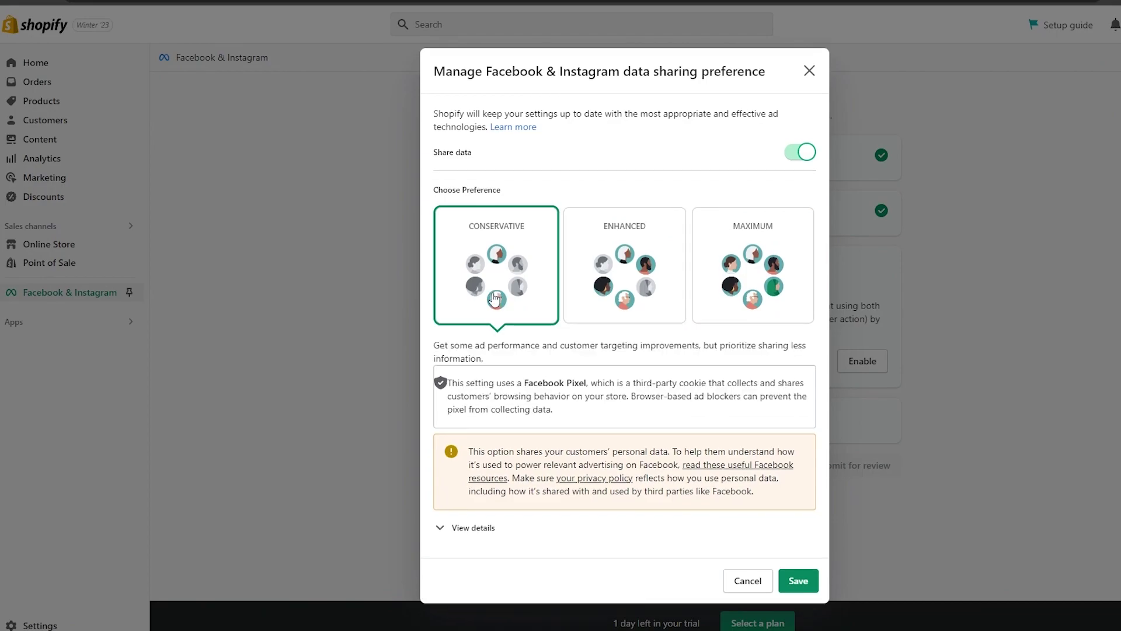
click(607, 282)
click(737, 280)
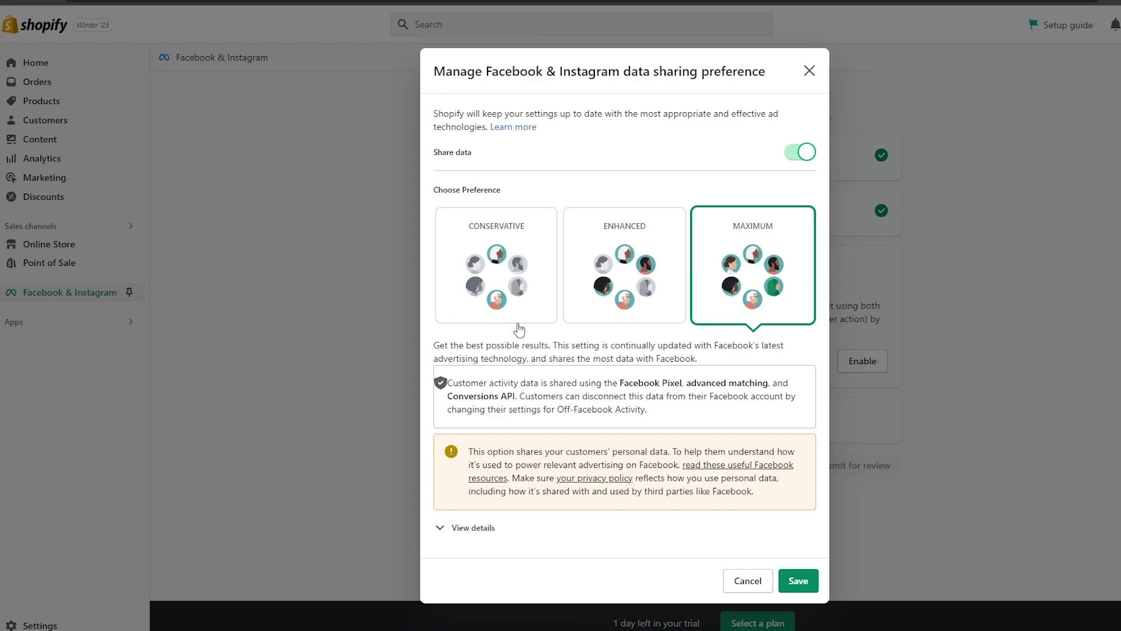
click(583, 263)
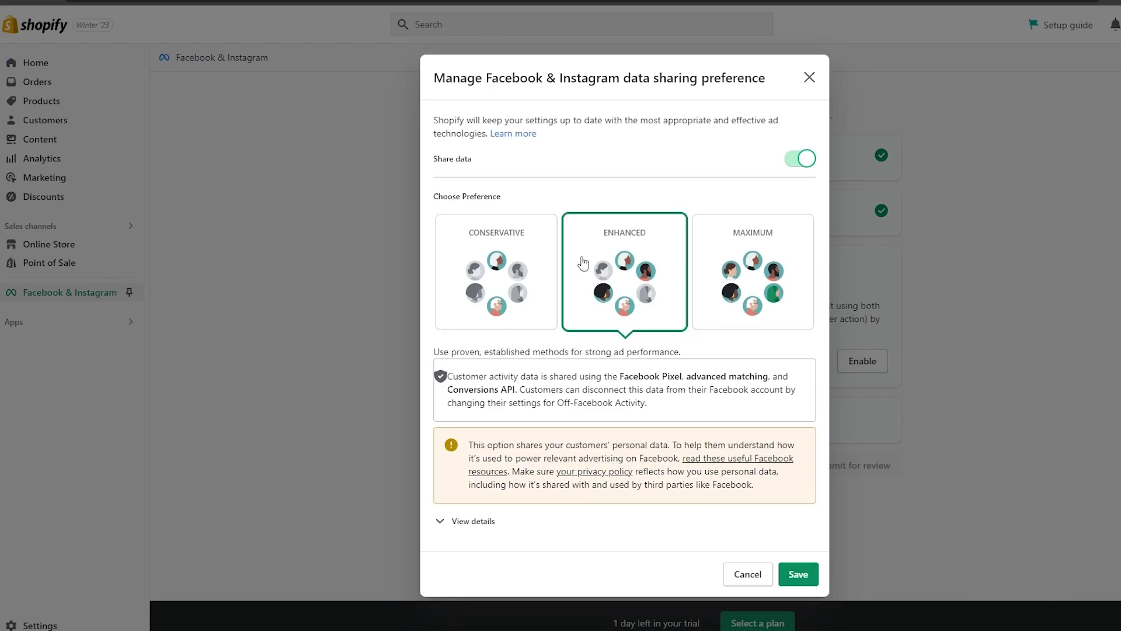
click(504, 263)
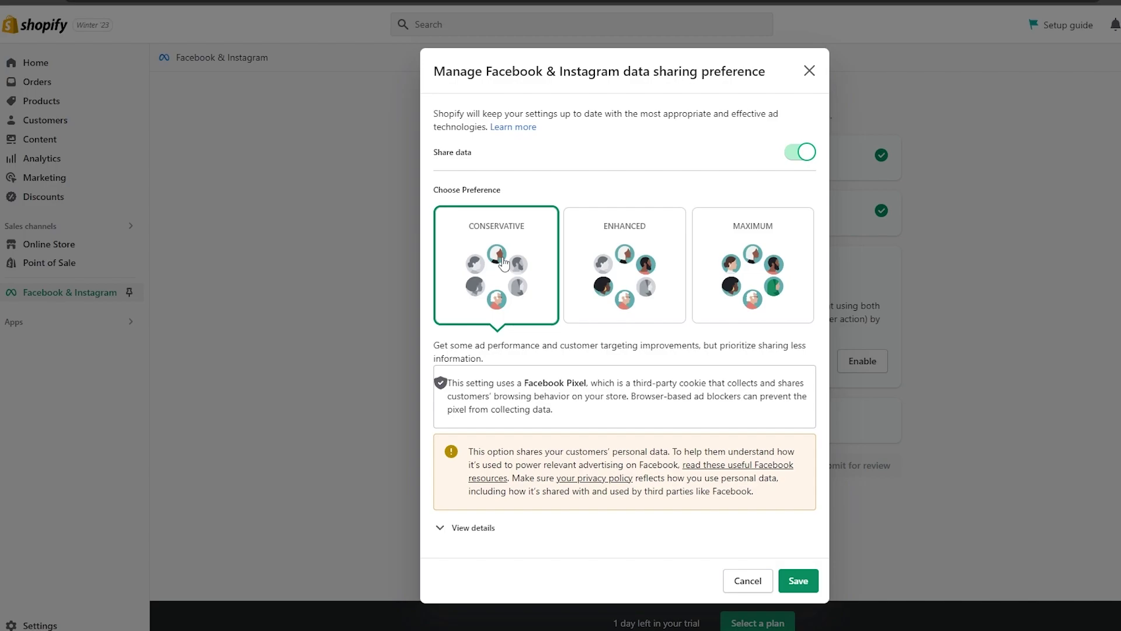
click(711, 289)
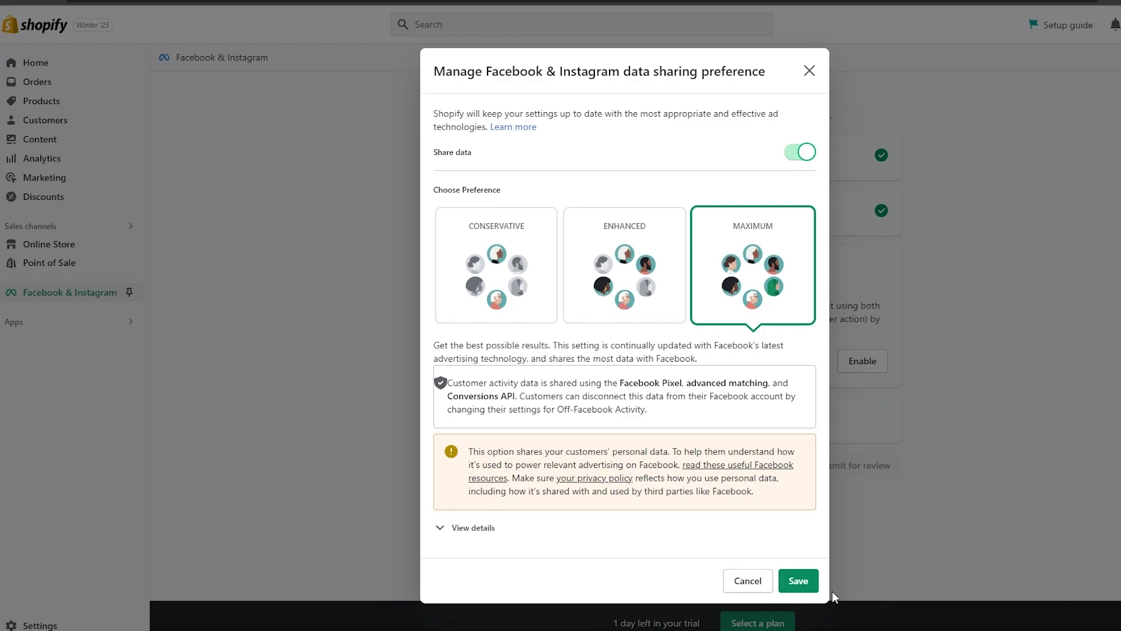
click(795, 578)
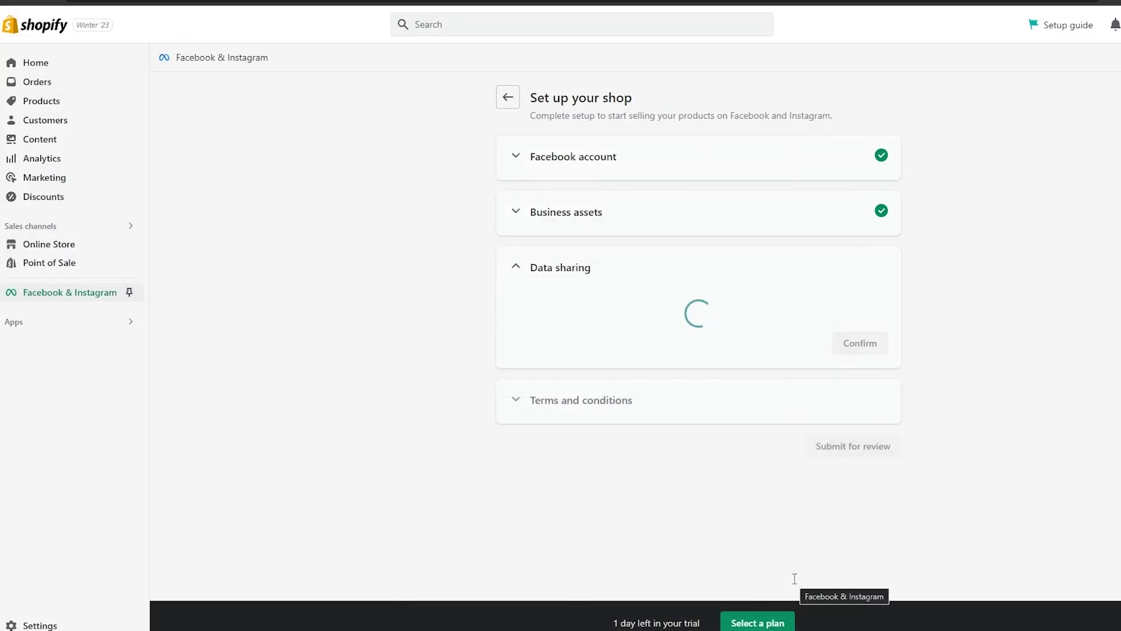
scroll(555, 368, down, 3)
scroll(569, 379, down, 2)
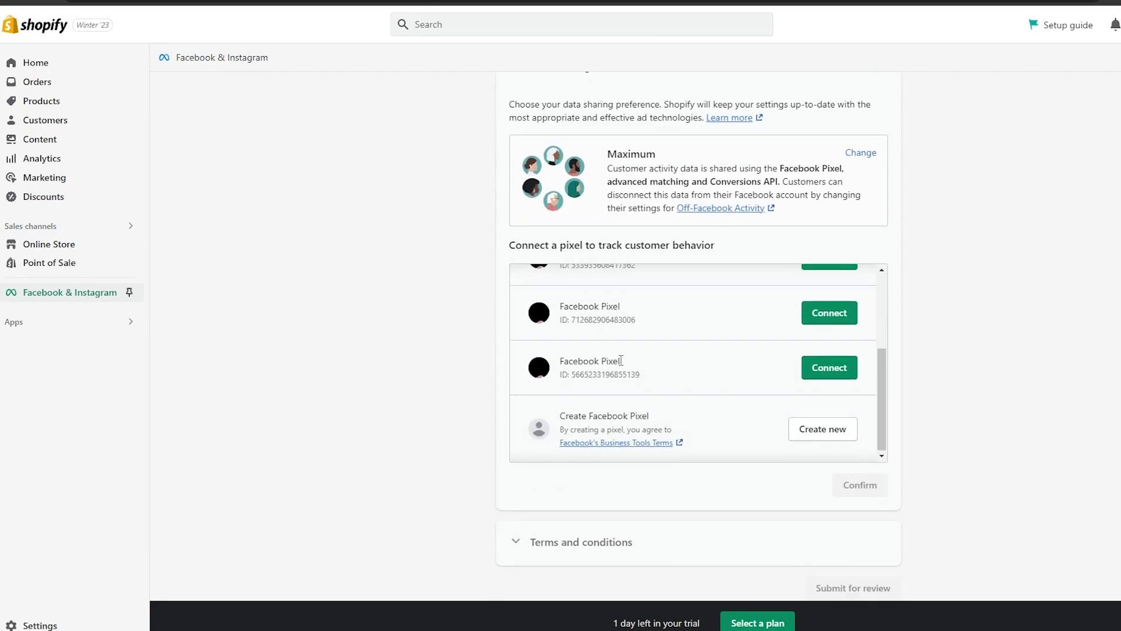
scroll(666, 447, up, 2)
scroll(670, 454, up, 3)
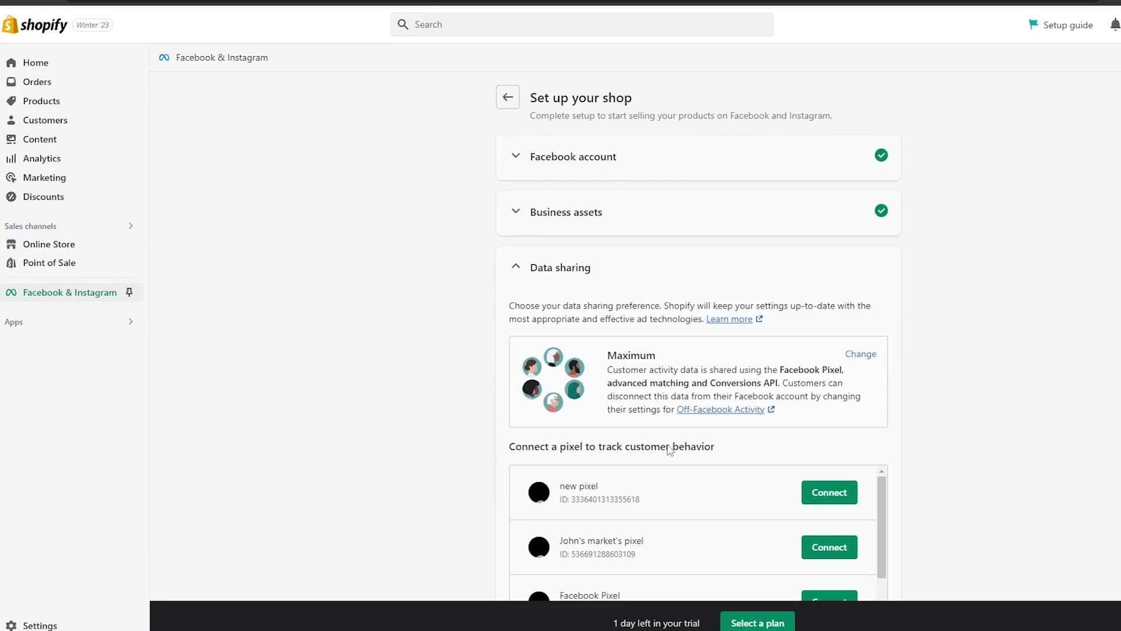
scroll(671, 448, down, 3)
scroll(671, 443, down, 3)
scroll(659, 362, up, 3)
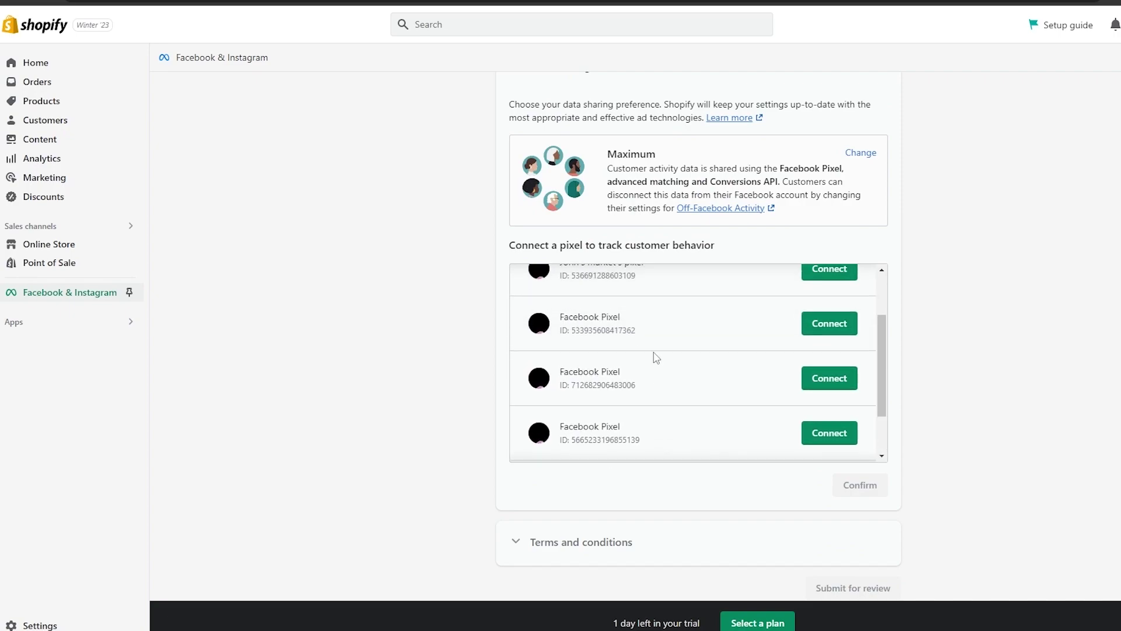
scroll(646, 424, down, 2)
scroll(651, 418, up, 5)
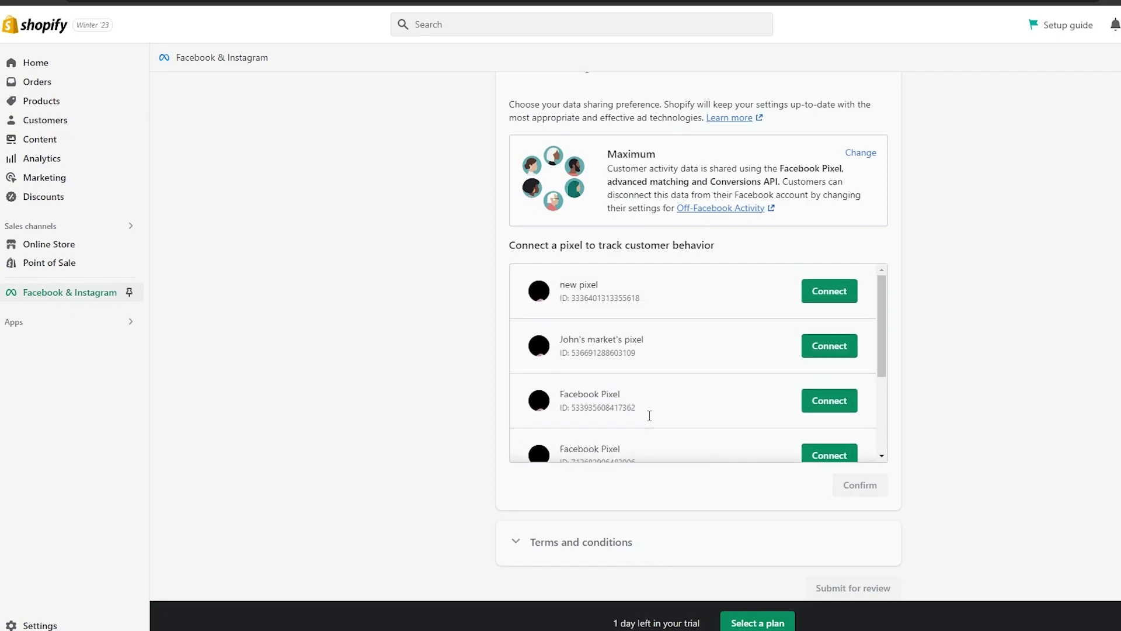
scroll(645, 433, down, 1)
scroll(660, 409, down, 1)
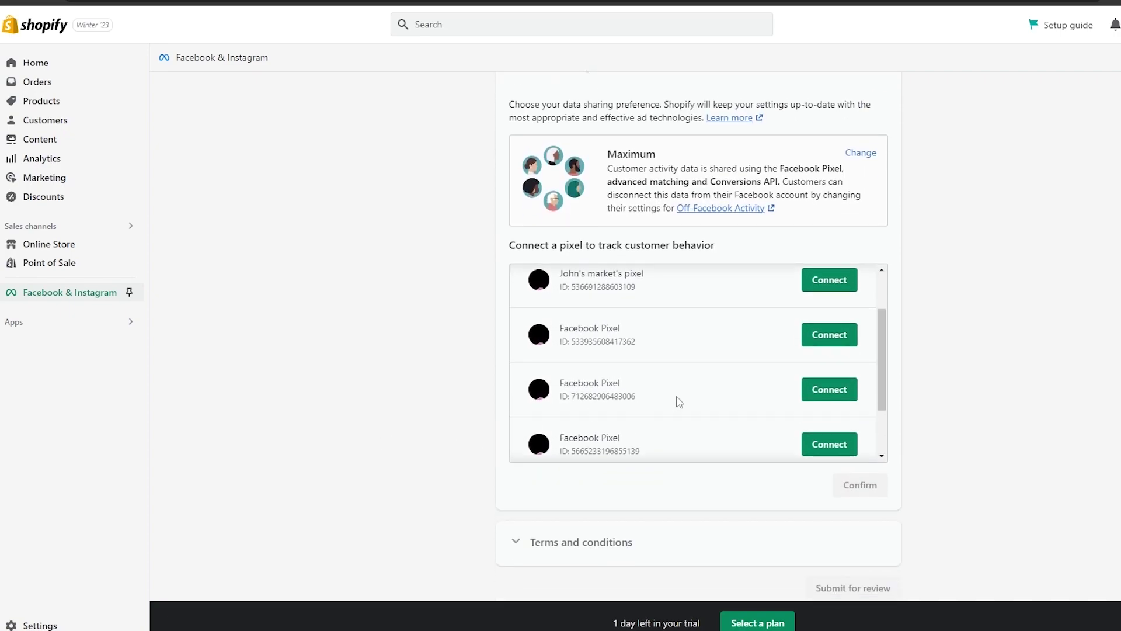
scroll(759, 380, up, 1)
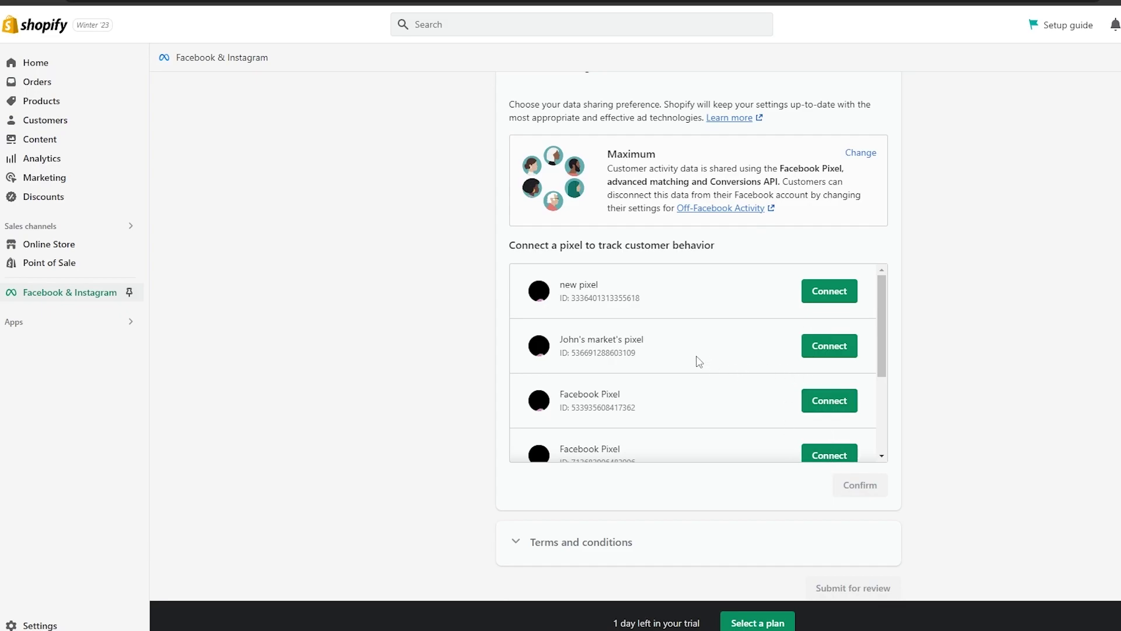
Connect the market's pixel, accept Facebook's Seller Agreement, submit for review, and reload after the error.
click(828, 350)
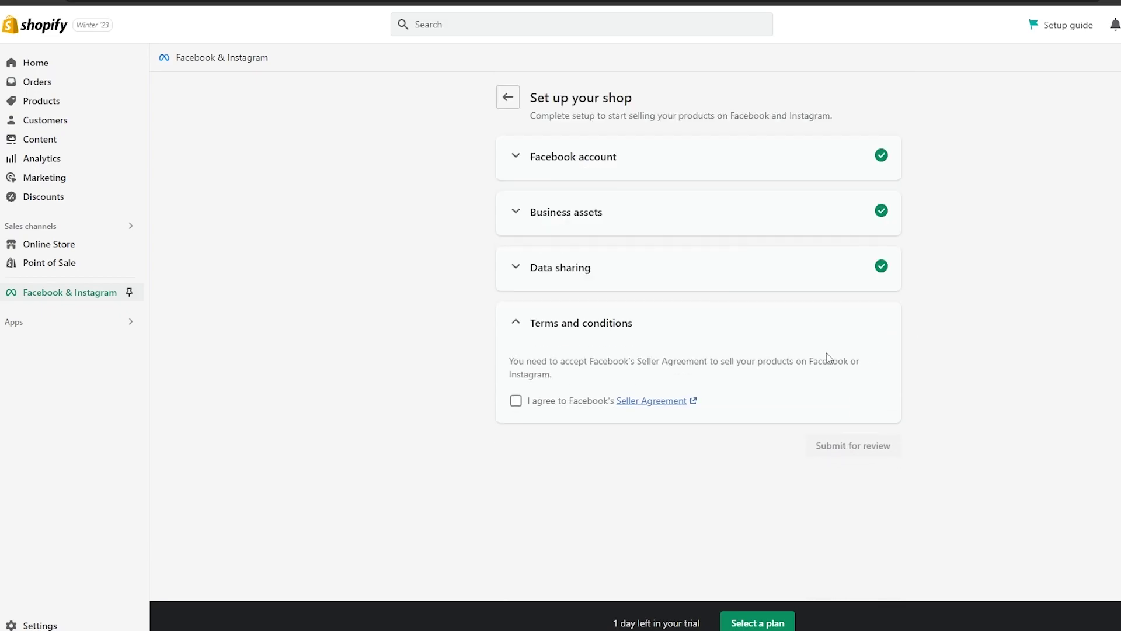
click(515, 400)
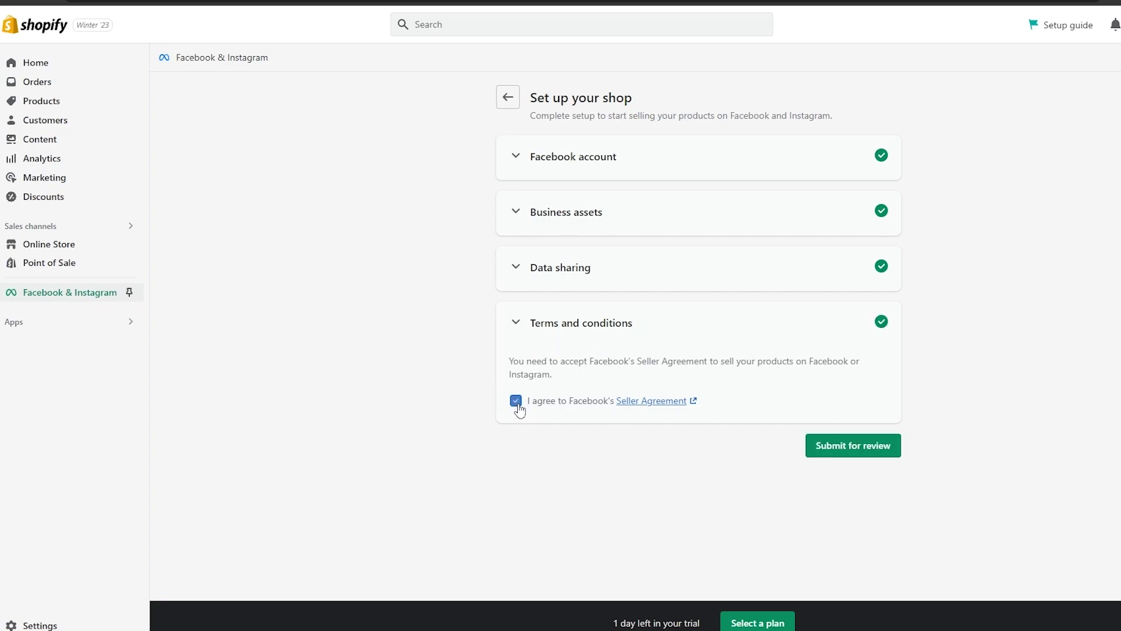
click(873, 376)
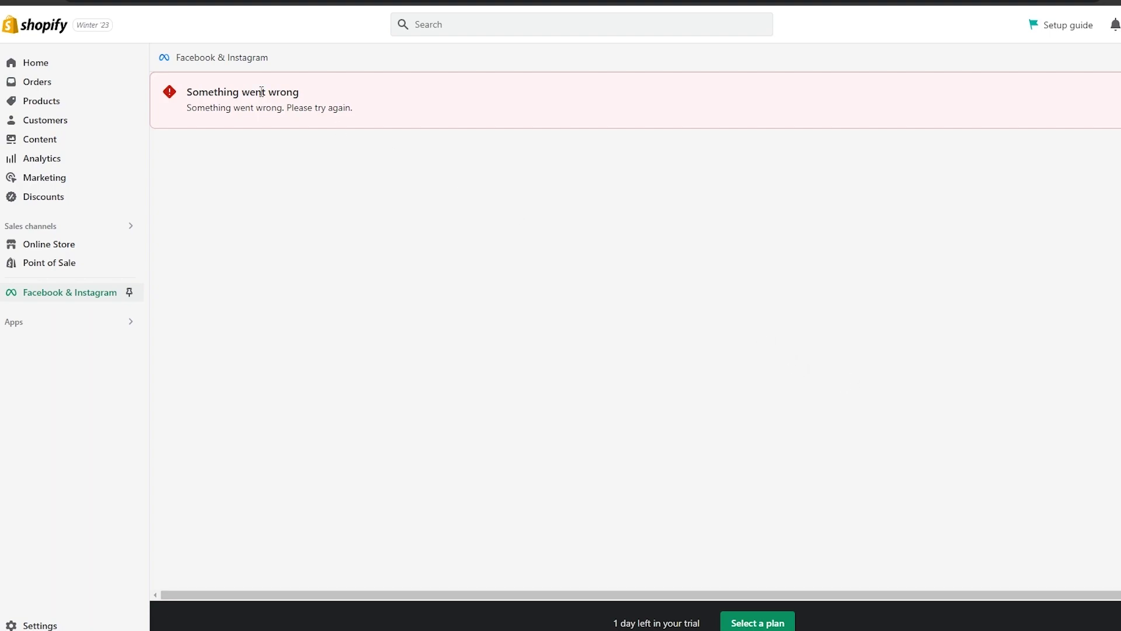
key(F5)
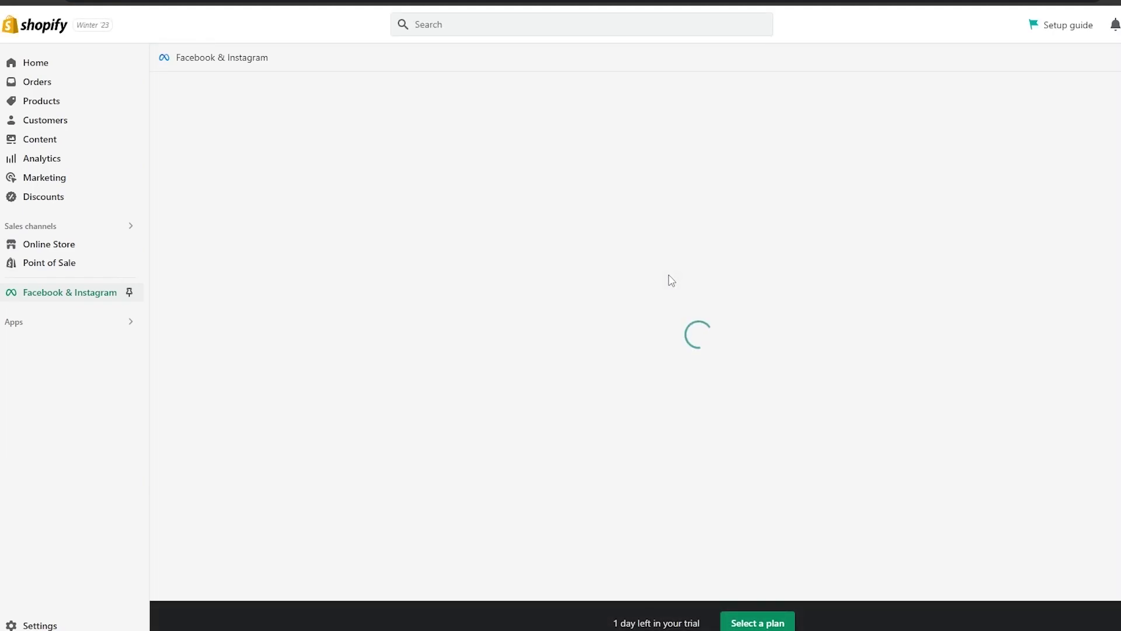
Restart shop setup, connect the Facebook account, and link Demo Page to the market's business account.
scroll(449, 282, down, 3)
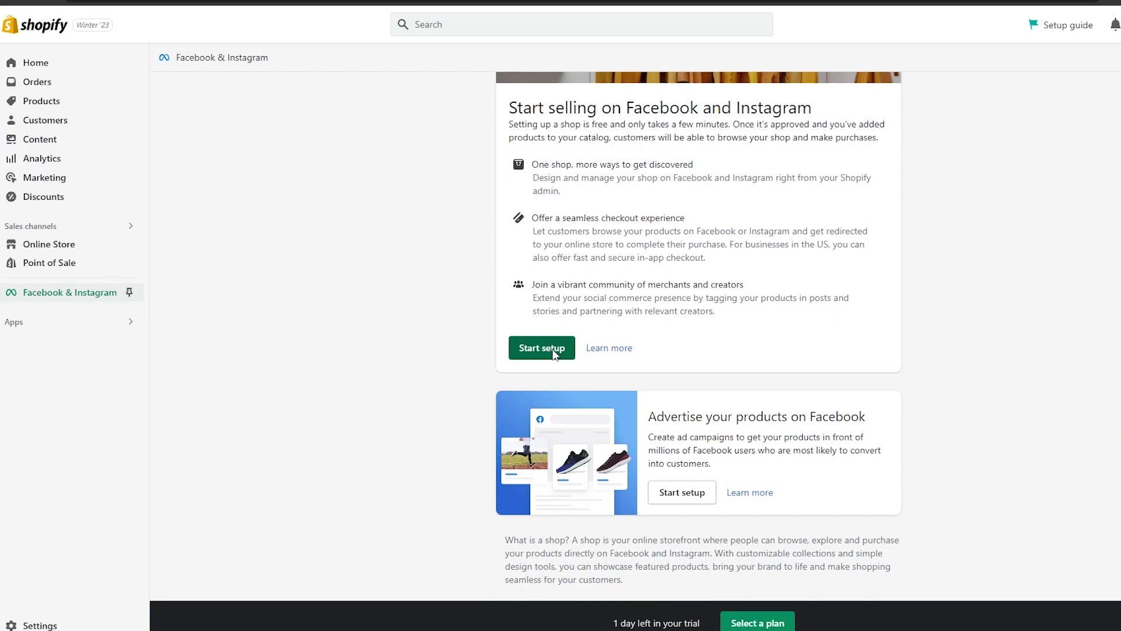
click(540, 418)
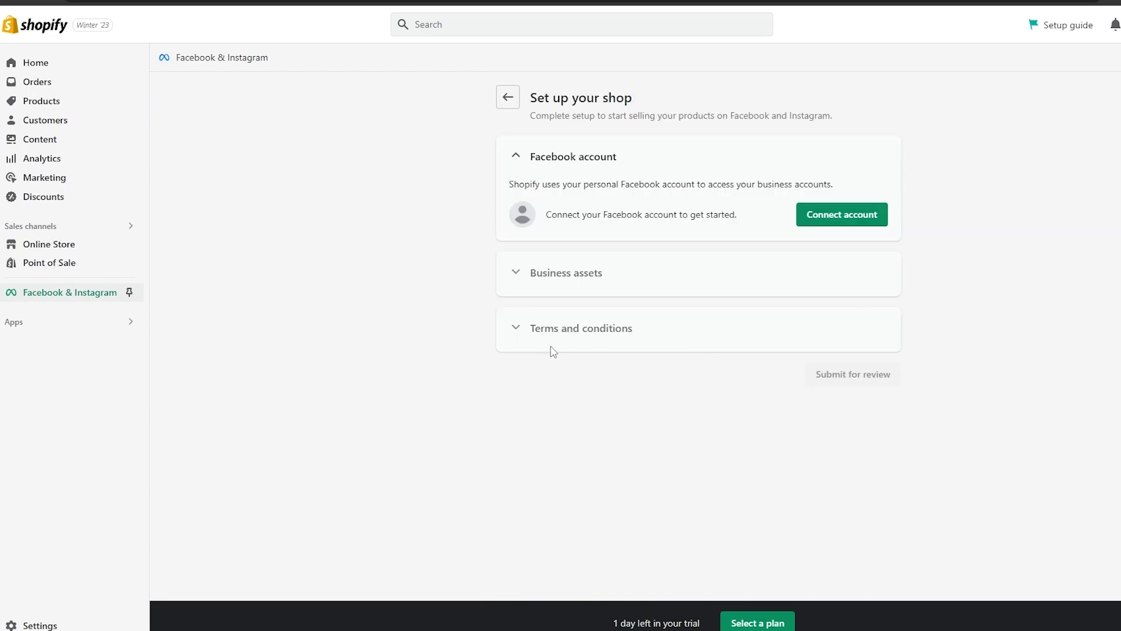
click(843, 215)
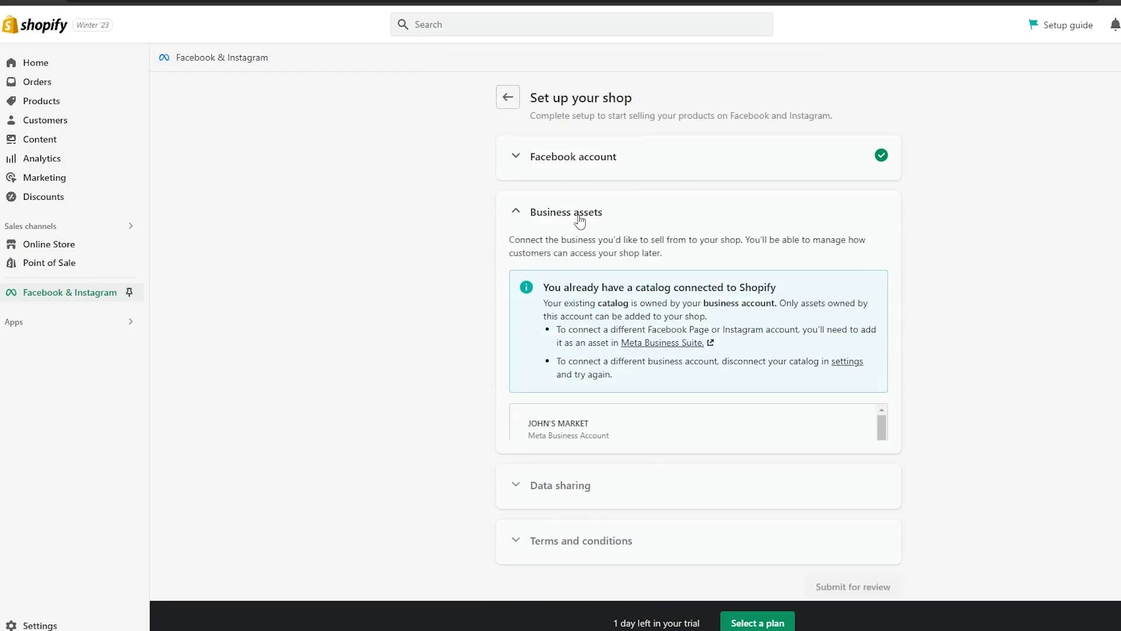
scroll(525, 304, down, 3)
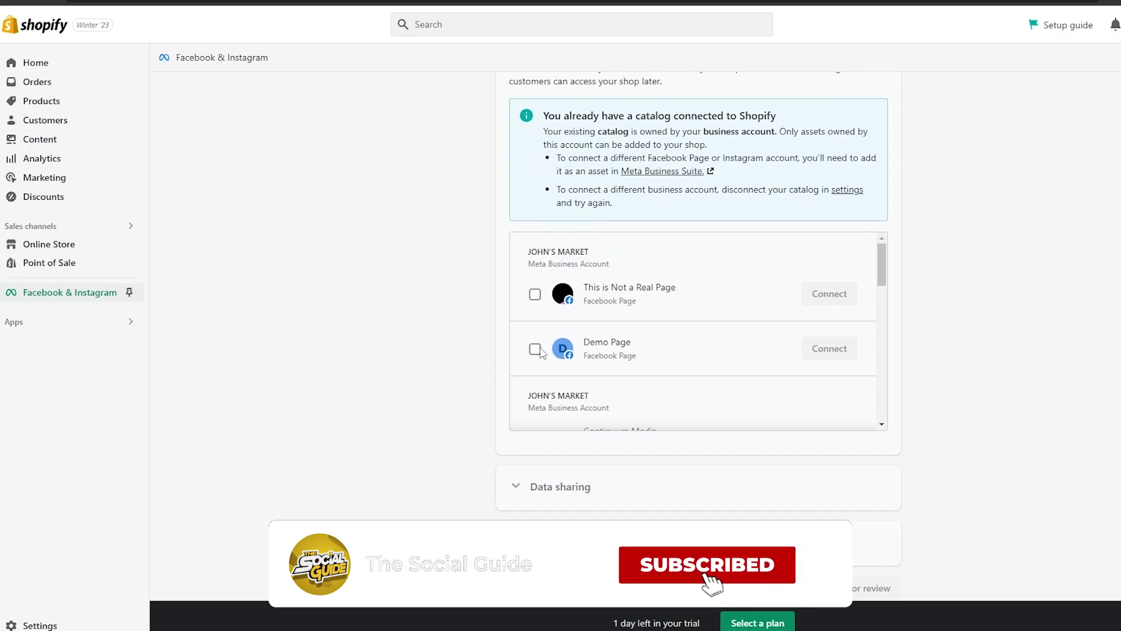
click(535, 349)
click(829, 348)
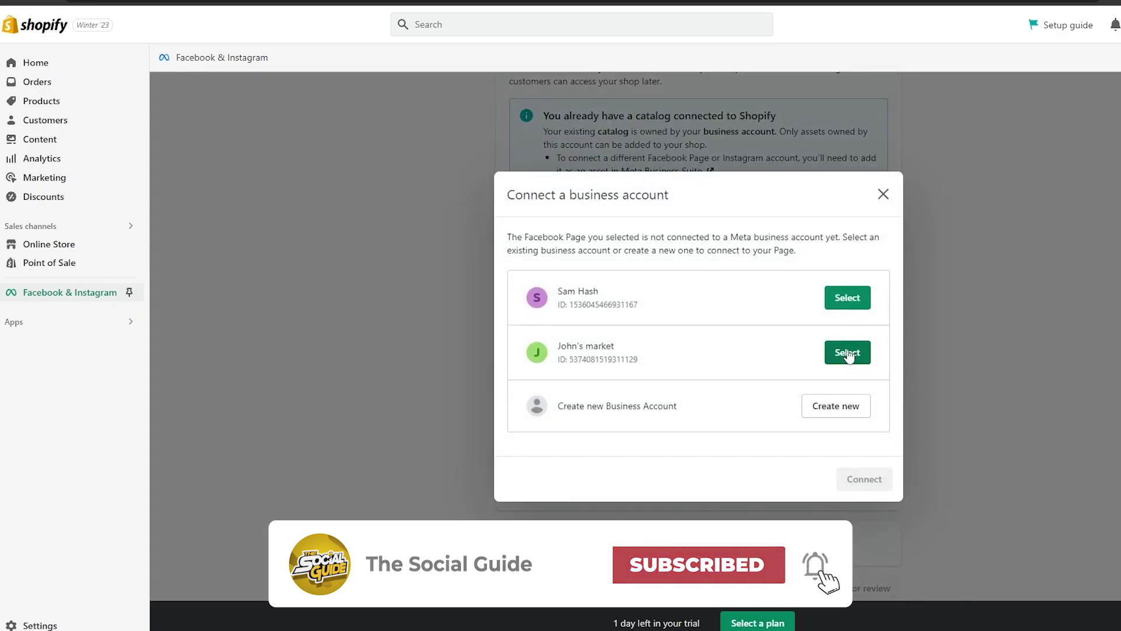
click(844, 352)
click(864, 479)
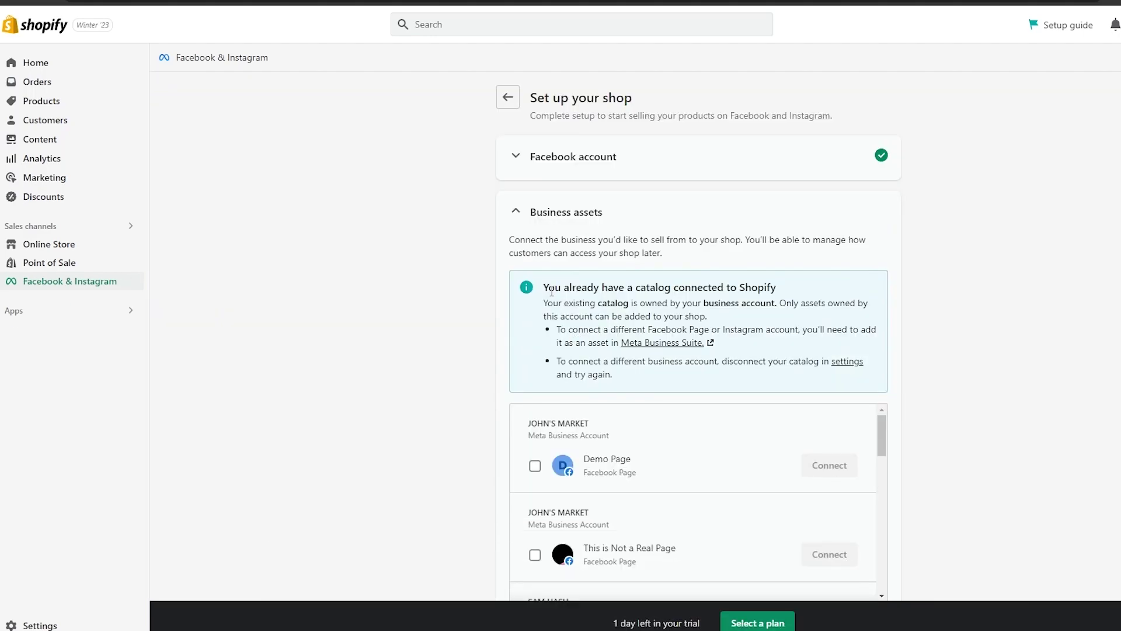
Review the catalog-already-connected notice and the Business assets listing of pages, ad account and catalogues.
drag(545, 292, 806, 293)
click(806, 292)
mouse_move(720, 304)
scroll(817, 382, down, 10)
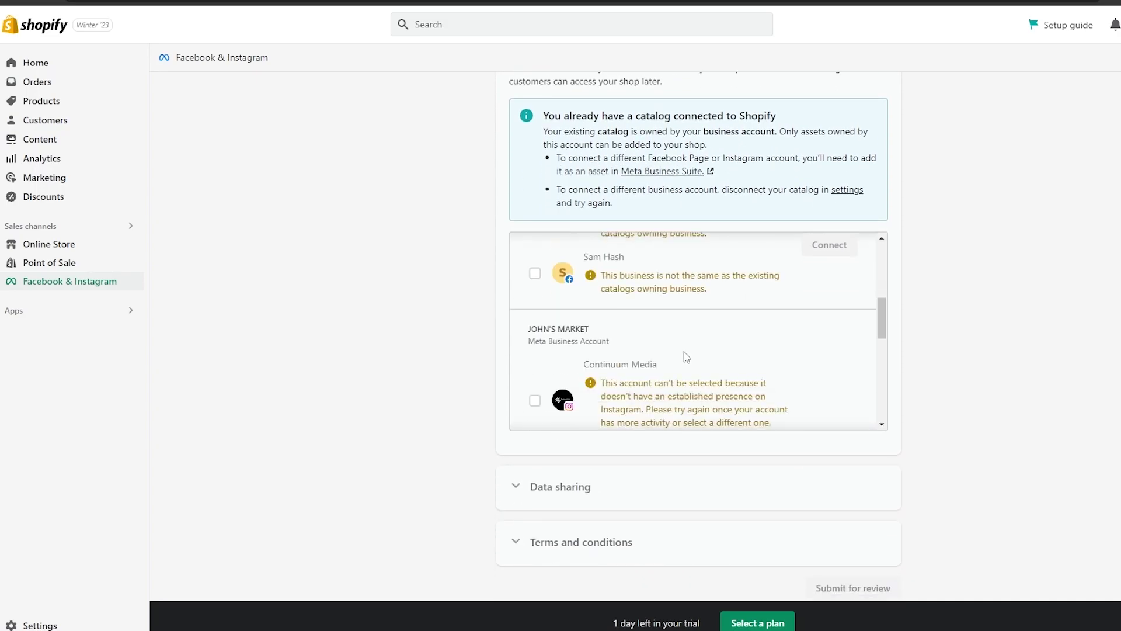
scroll(687, 365, down, 2)
scroll(677, 374, up, 10)
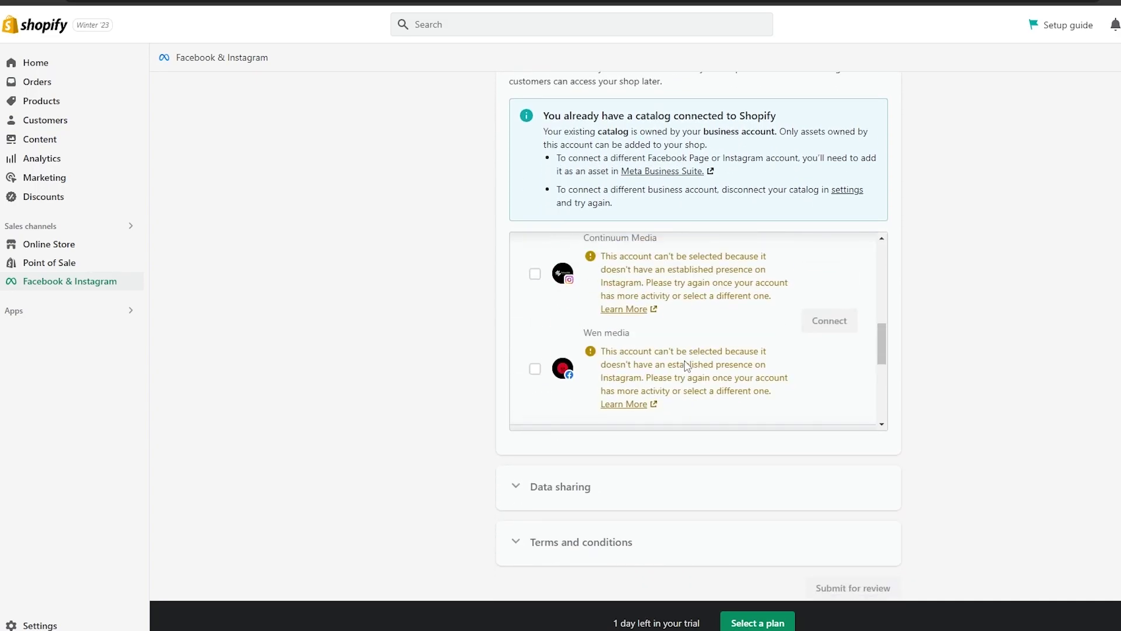
scroll(618, 397, down, 3)
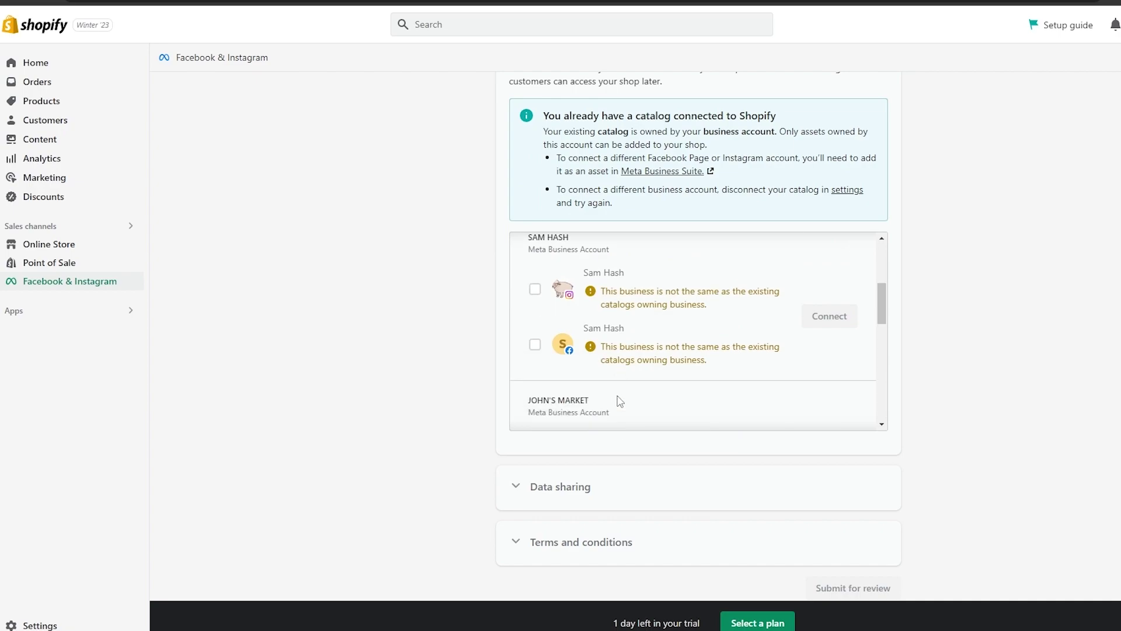
scroll(644, 422, down, 2)
scroll(633, 401, up, 10)
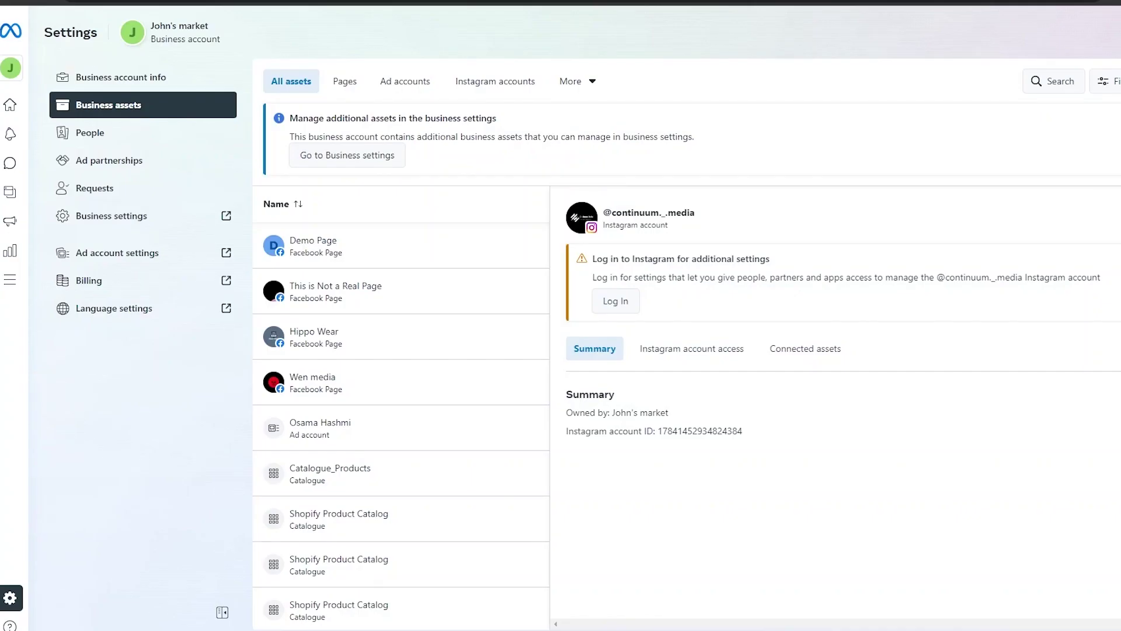
Filter Business assets to Catalogues and view Catalogue_Products and two Shopify Product Catalog summaries.
scroll(356, 342, down, 5)
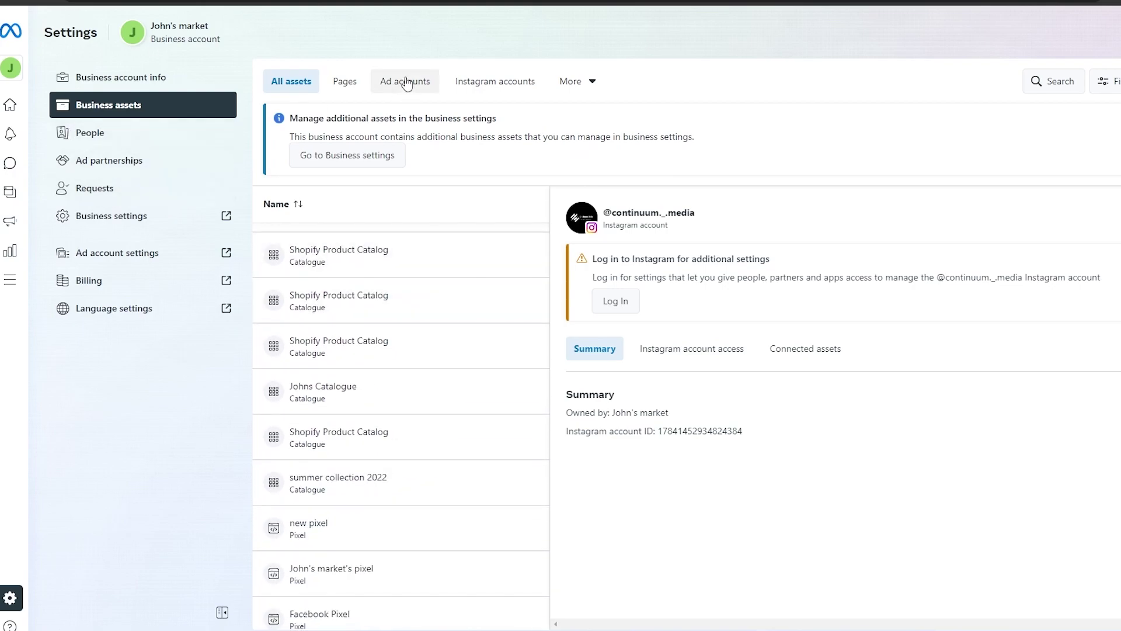
click(577, 84)
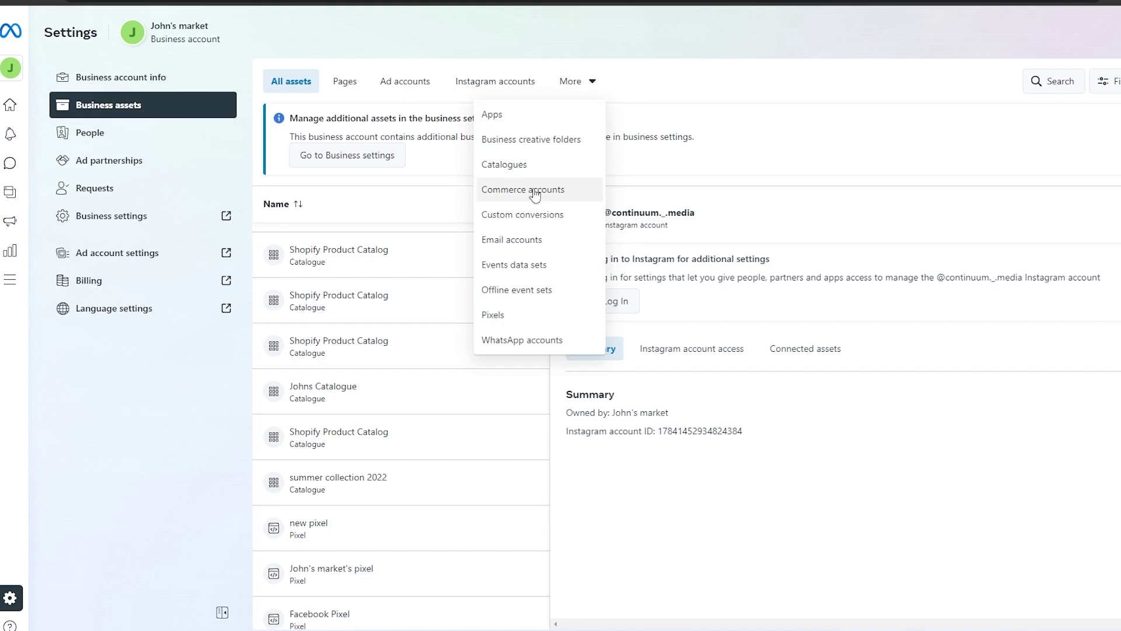
click(545, 166)
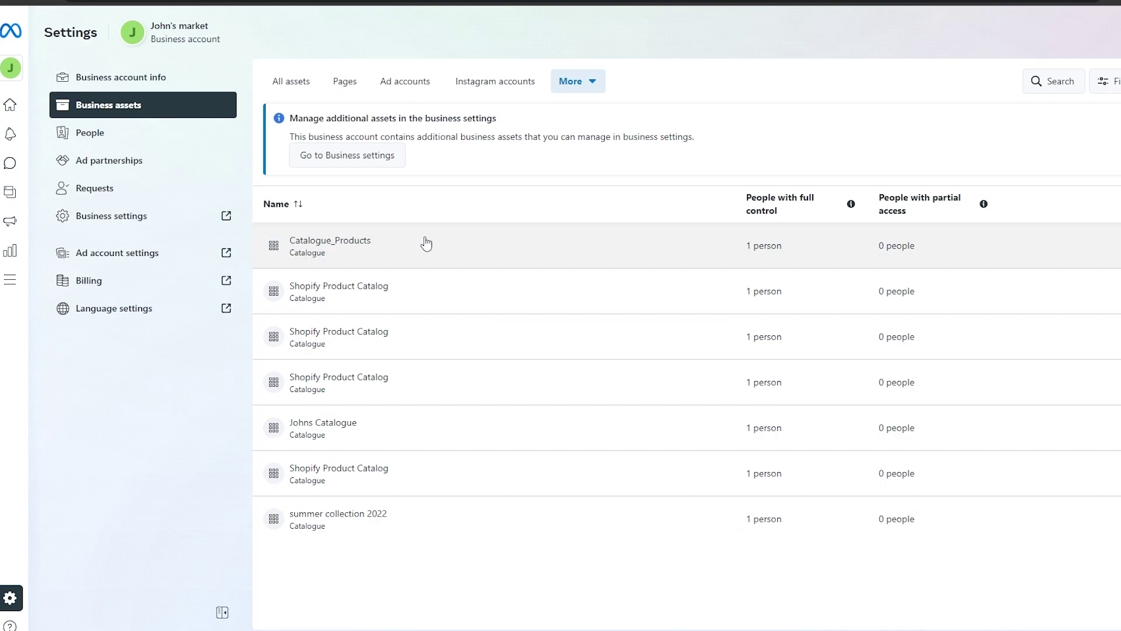
click(427, 244)
click(428, 342)
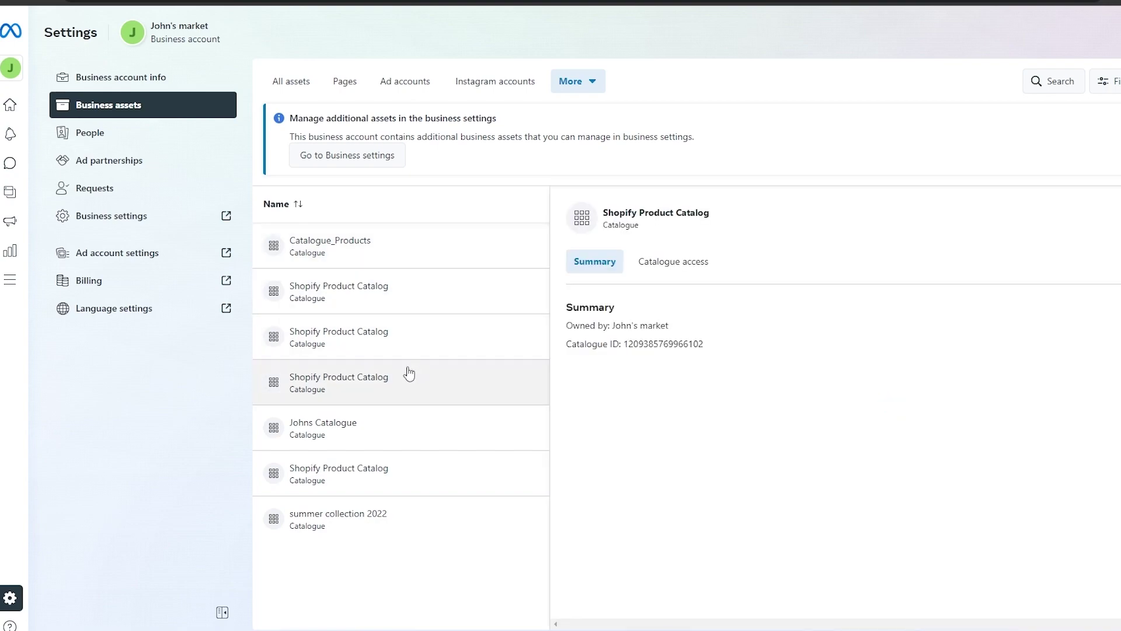
click(390, 380)
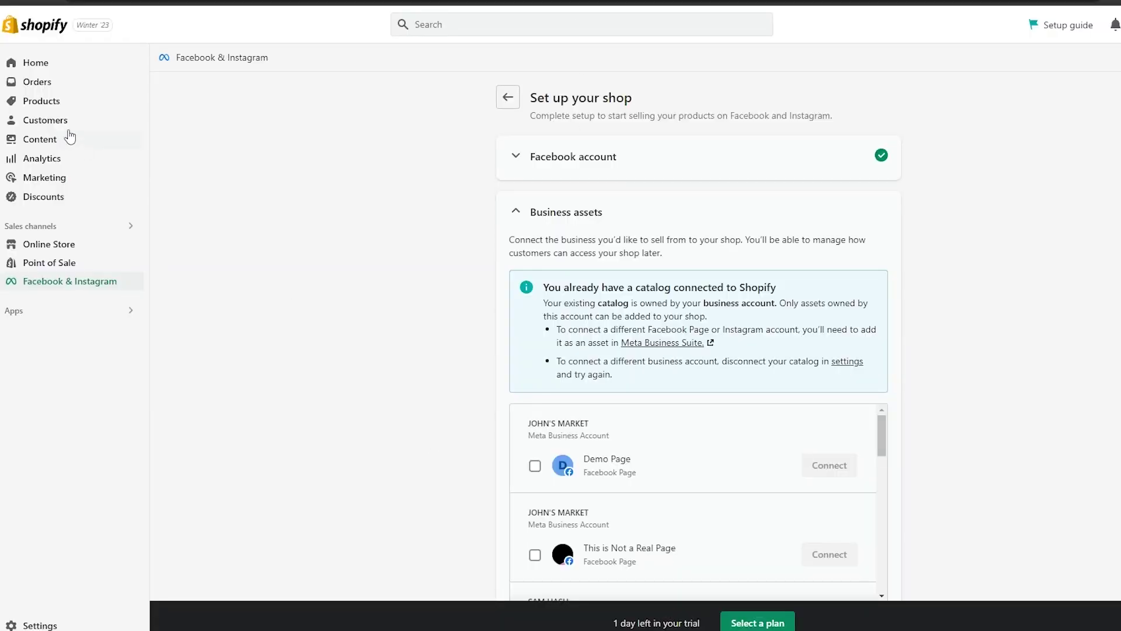
Open the Shopify Products list and scroll through the shop's items.
click(54, 106)
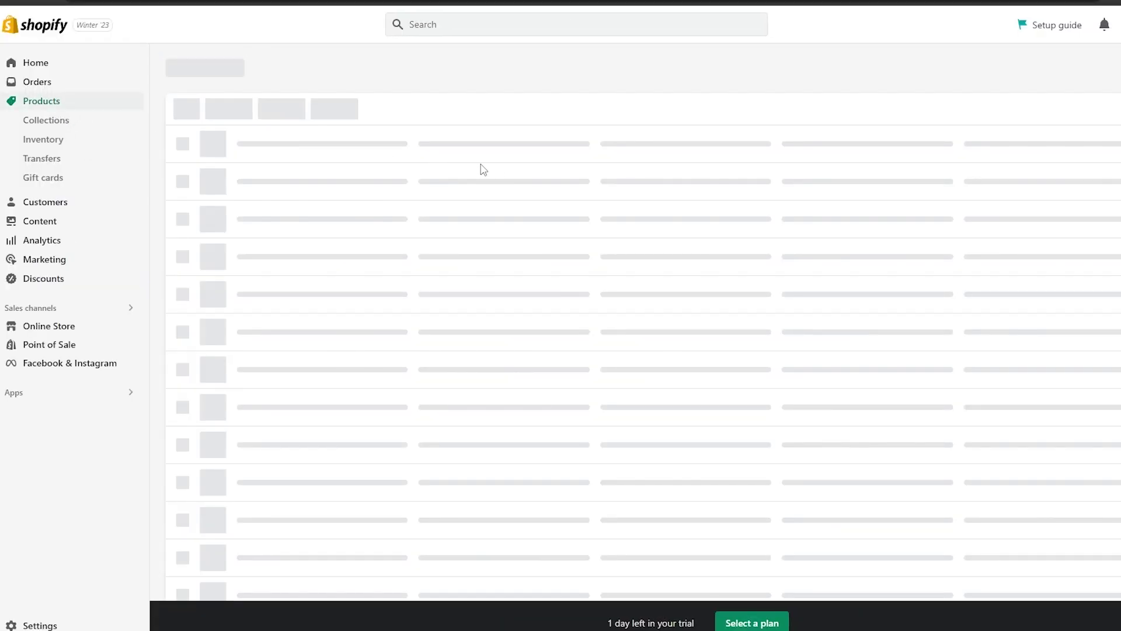
scroll(470, 194, down, 3)
scroll(470, 194, down, 6)
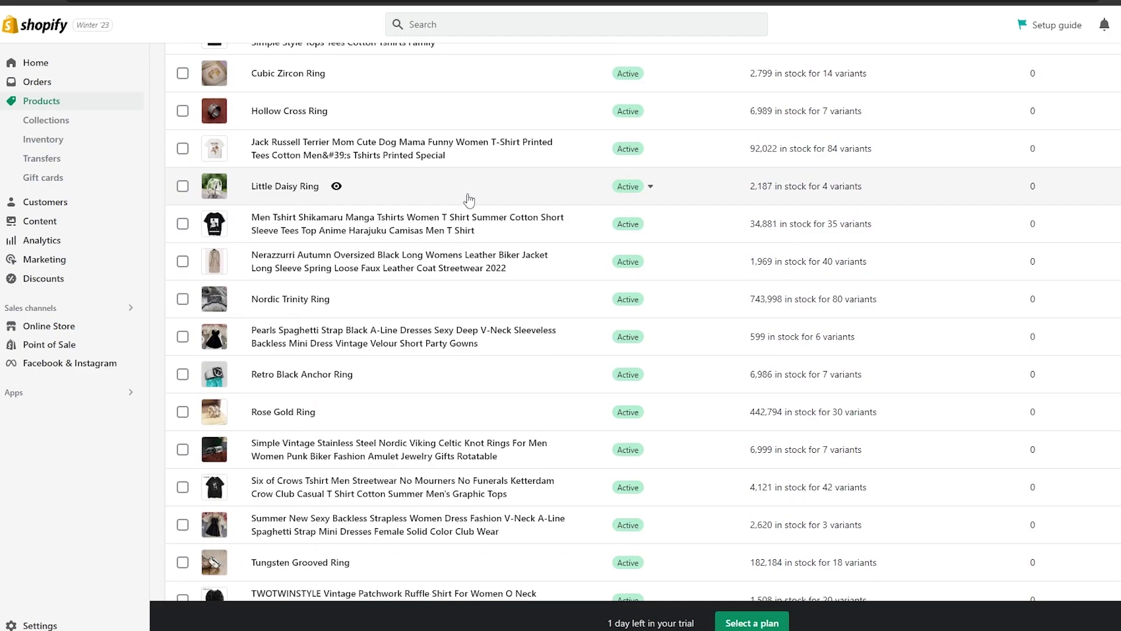
scroll(466, 205, up, 6)
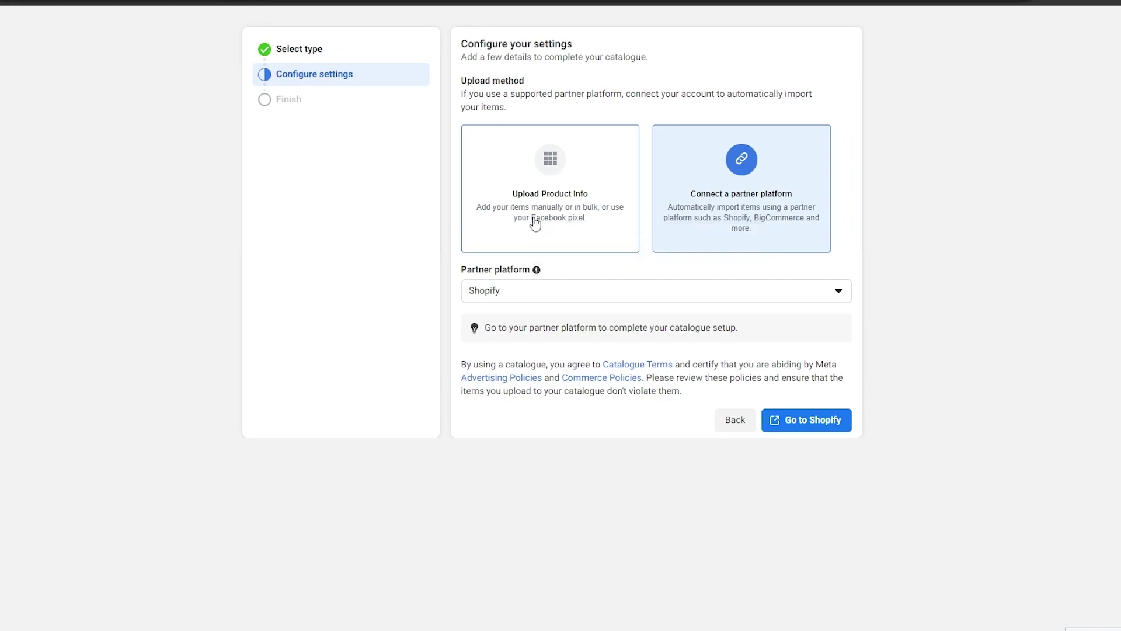
Create a manual-entry catalogue named Catalogue_Products and view it.
click(531, 229)
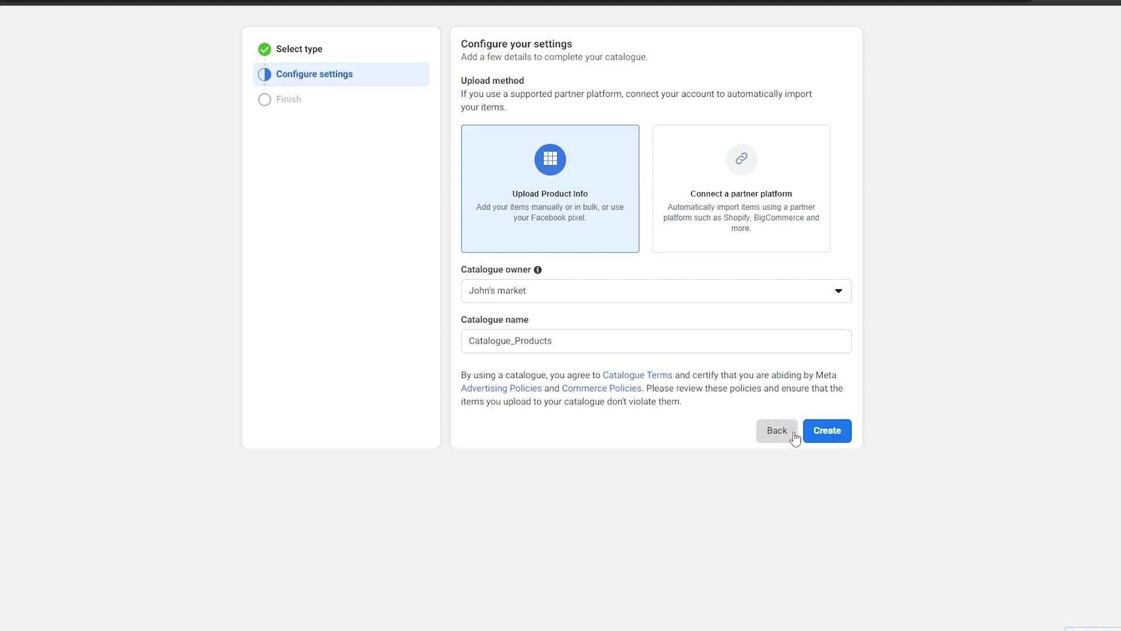
click(838, 435)
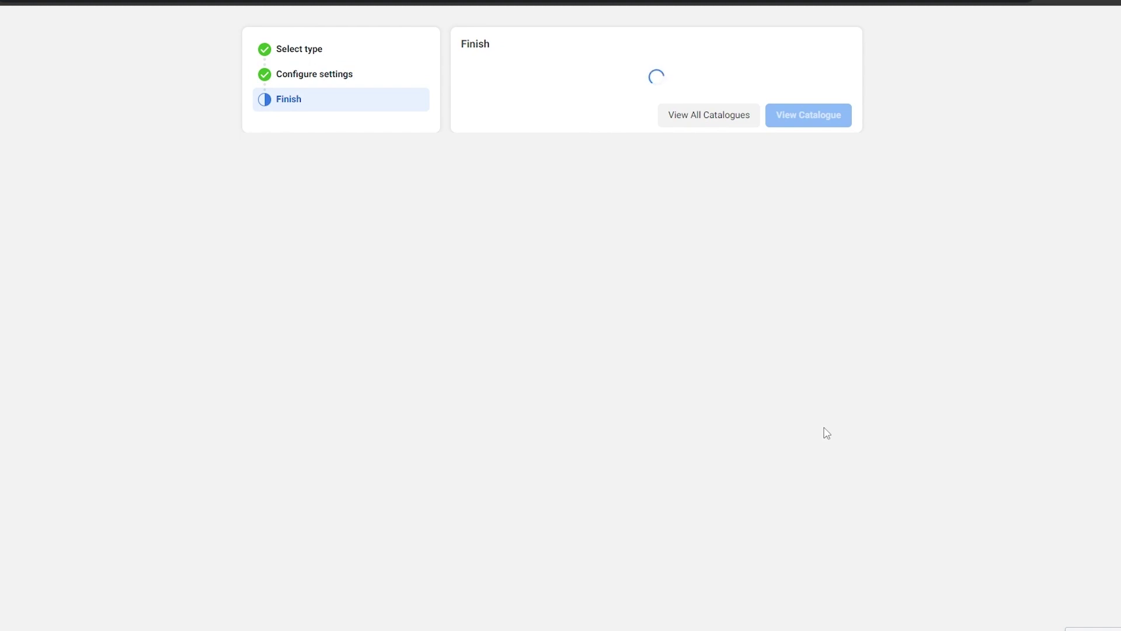
click(770, 231)
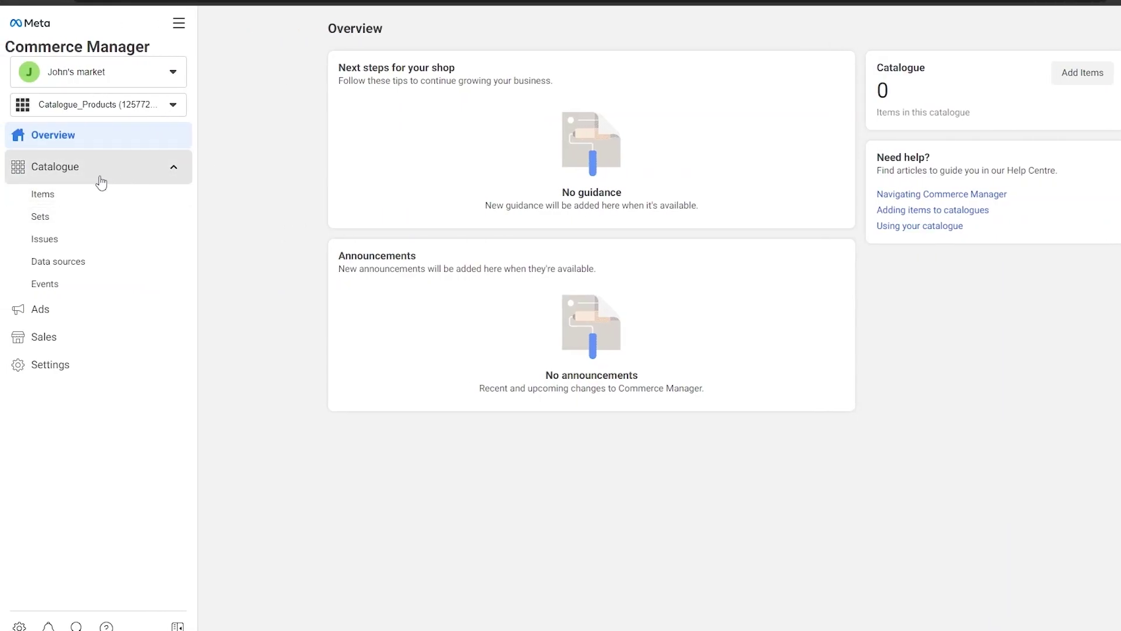
Check the catalogue's Items and Sets pages, then start adding items.
click(79, 198)
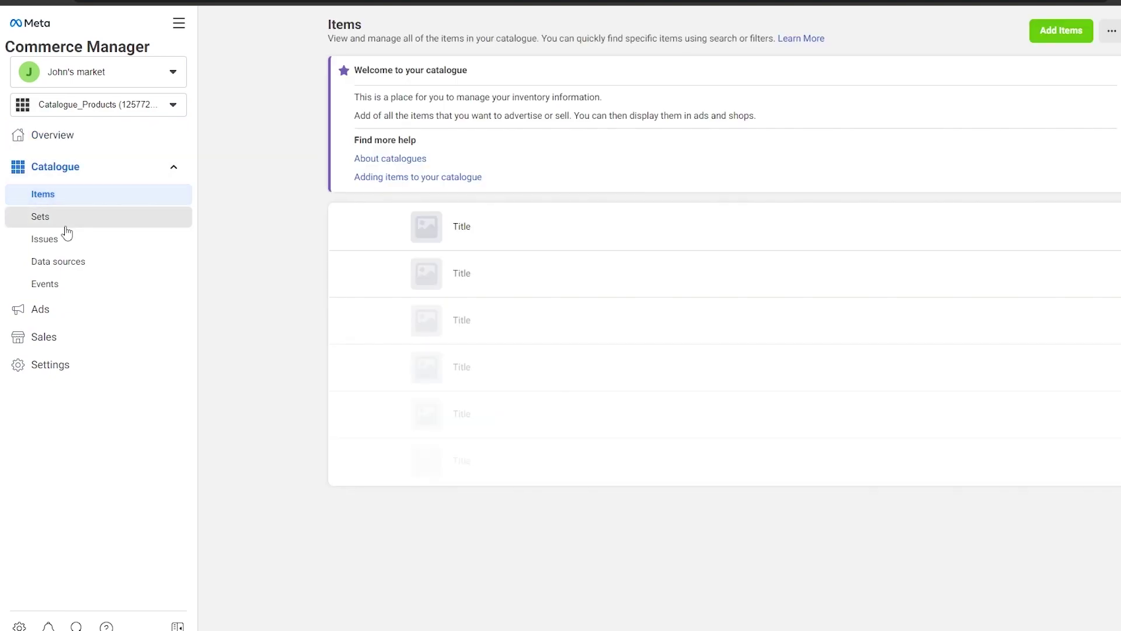
click(66, 228)
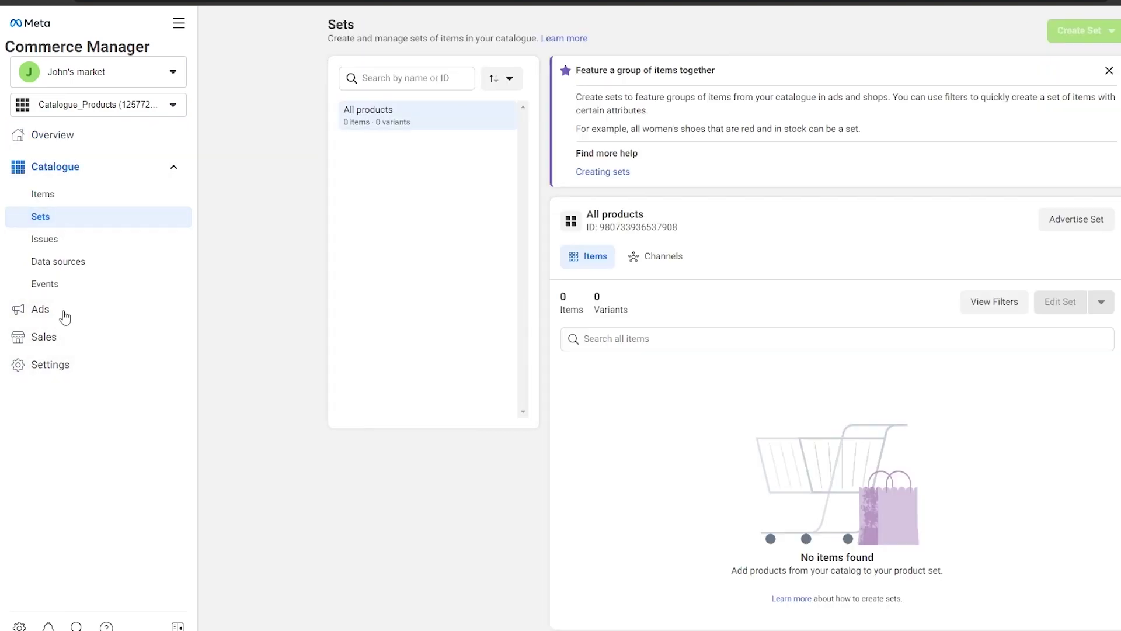
click(80, 199)
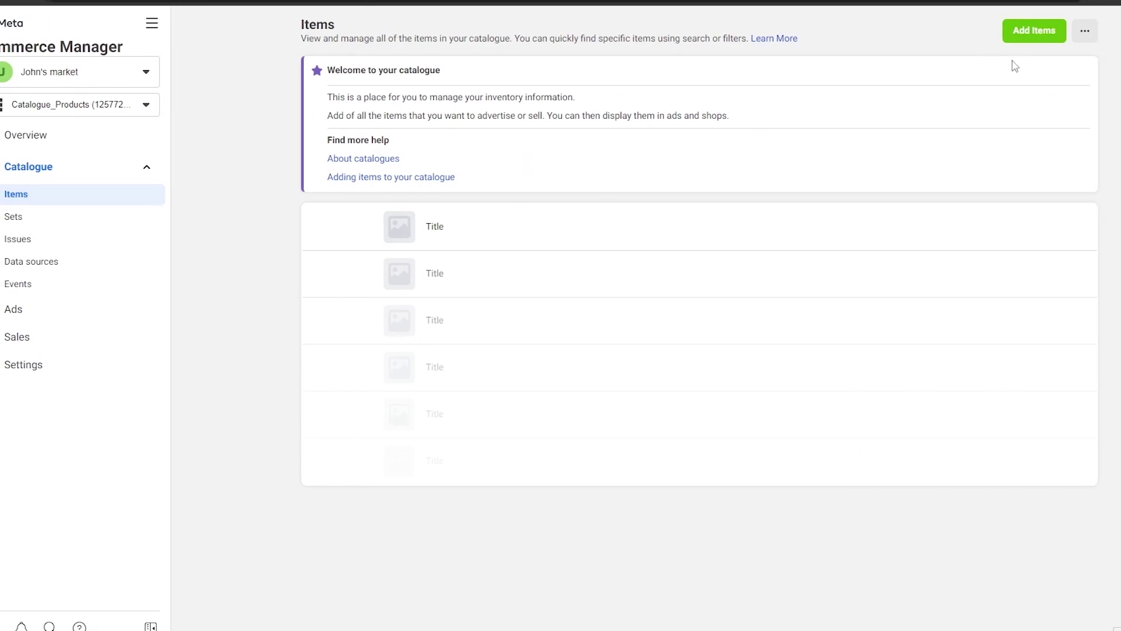
click(1034, 30)
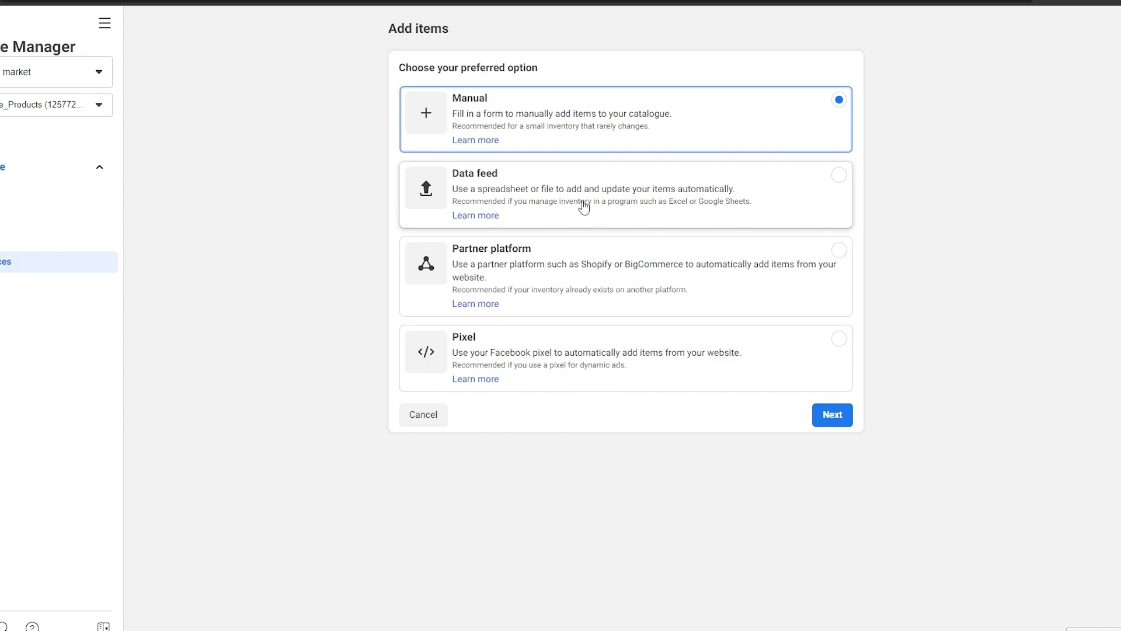
click(578, 285)
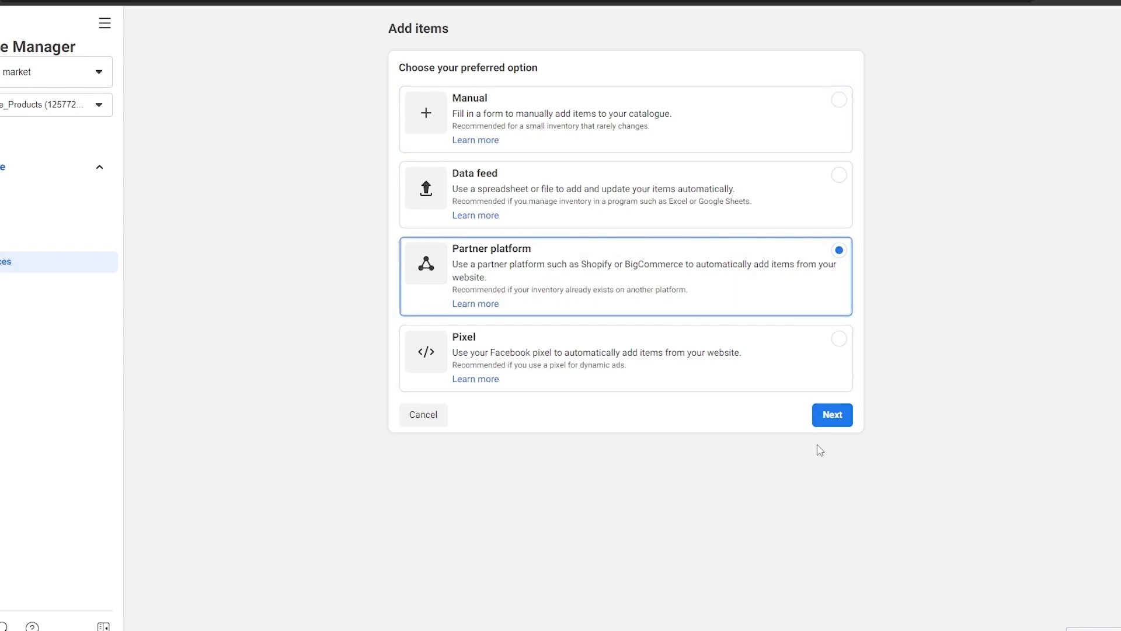
click(651, 363)
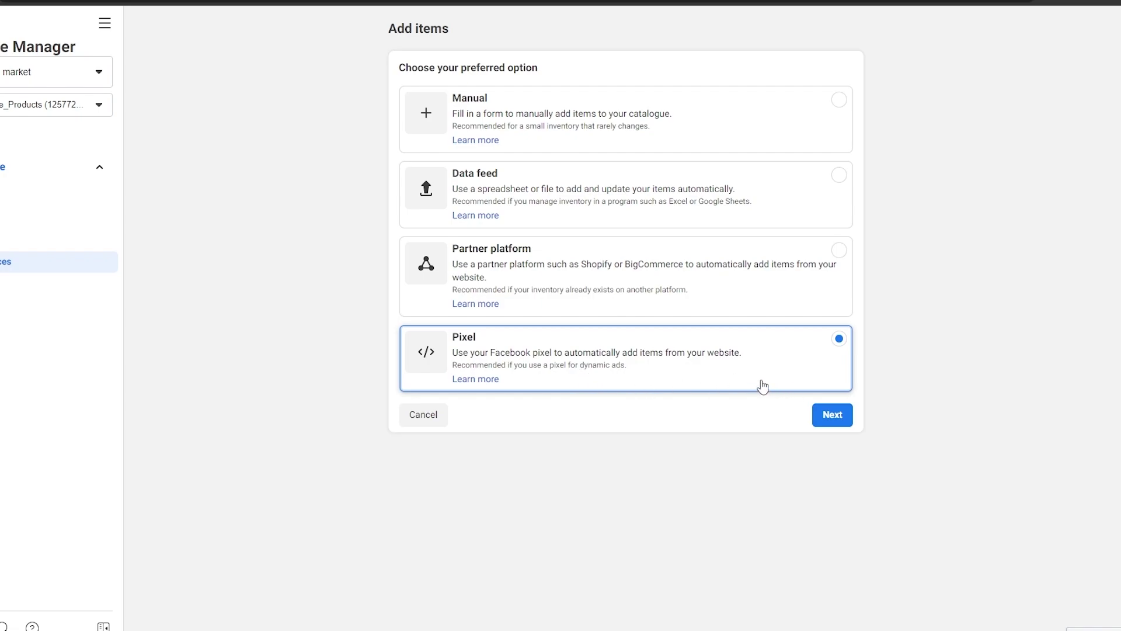
click(774, 310)
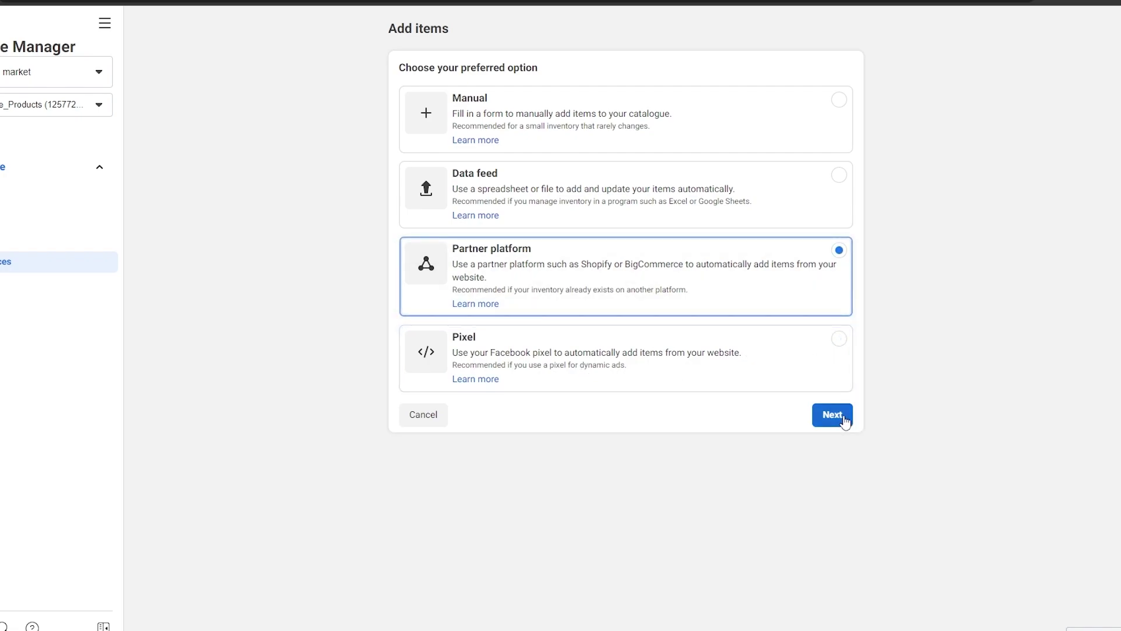
click(841, 416)
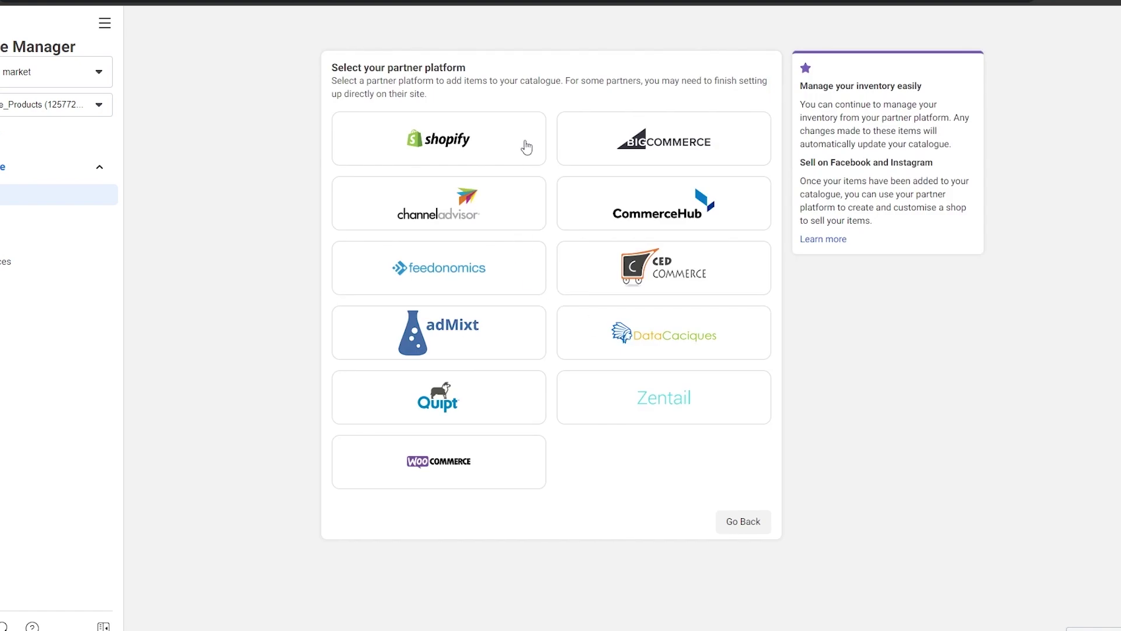
click(516, 152)
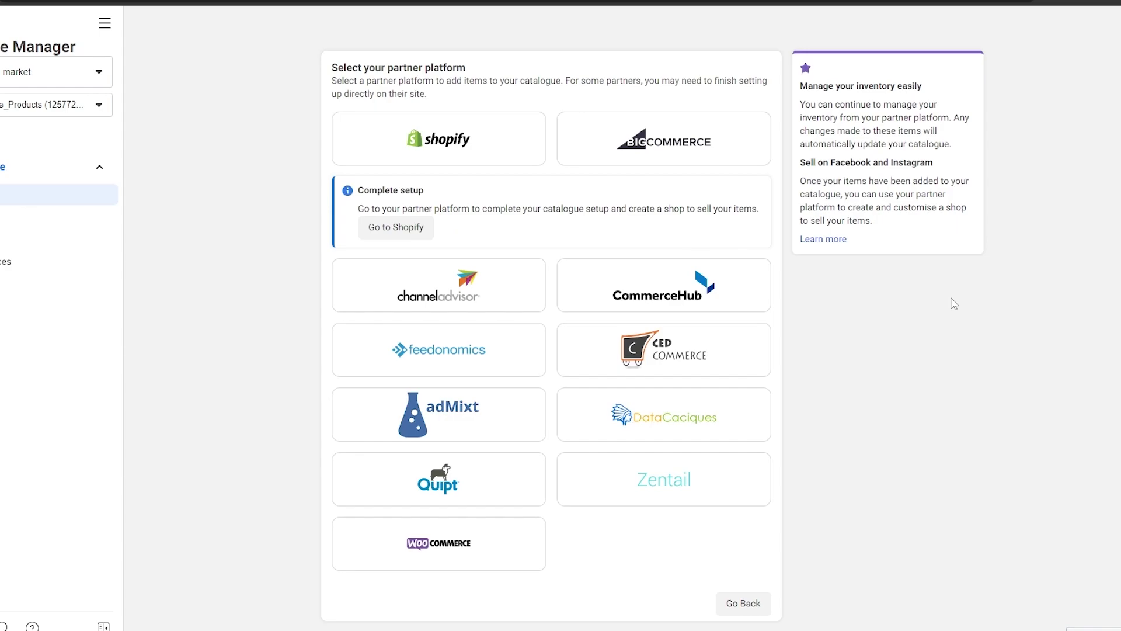
key(alt+Left)
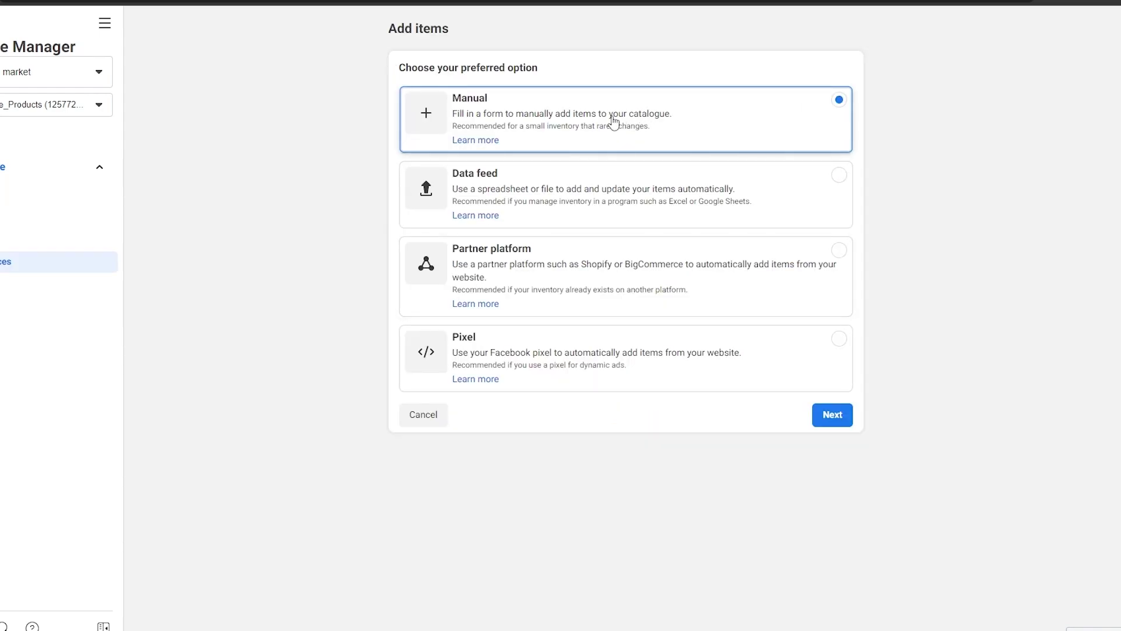
Continue with manual entry and add three more empty item rows, making four.
click(842, 428)
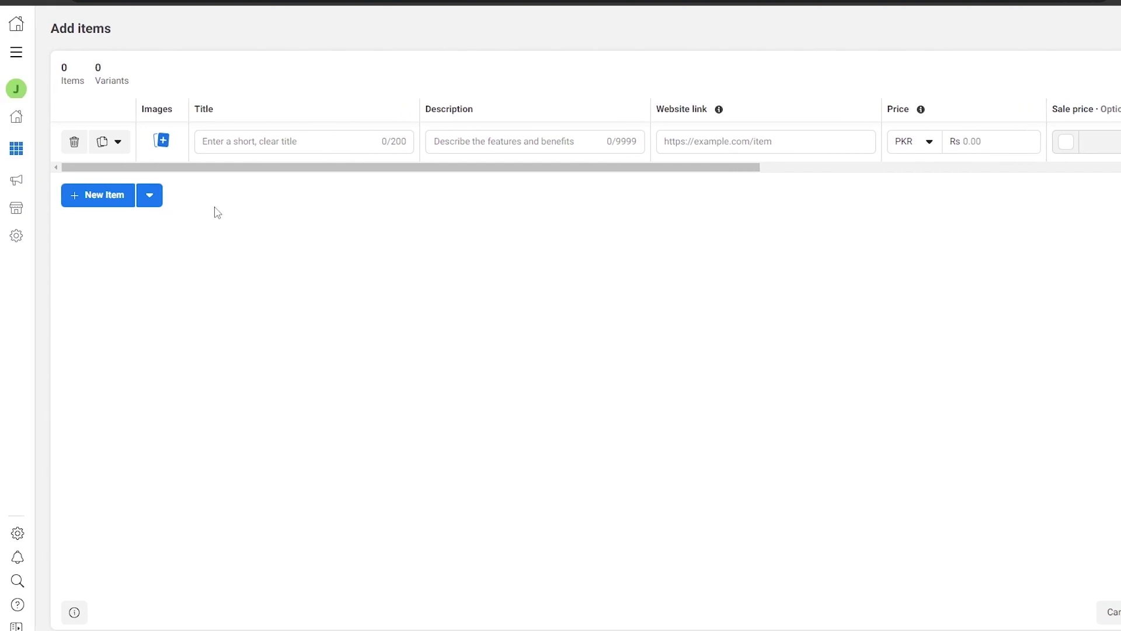
click(95, 196)
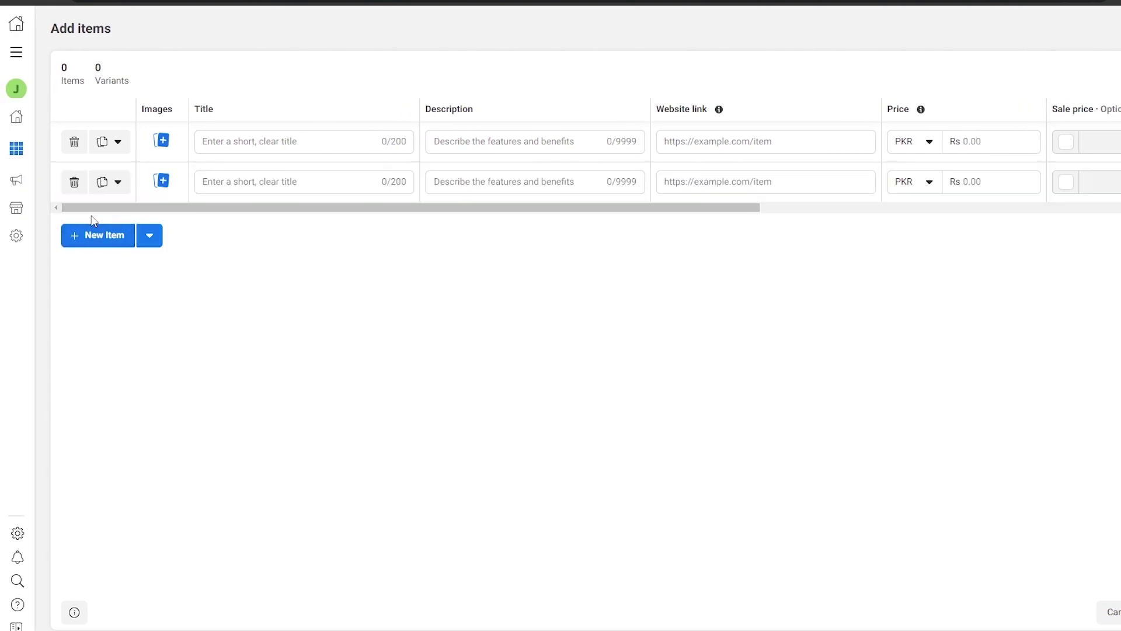
click(95, 236)
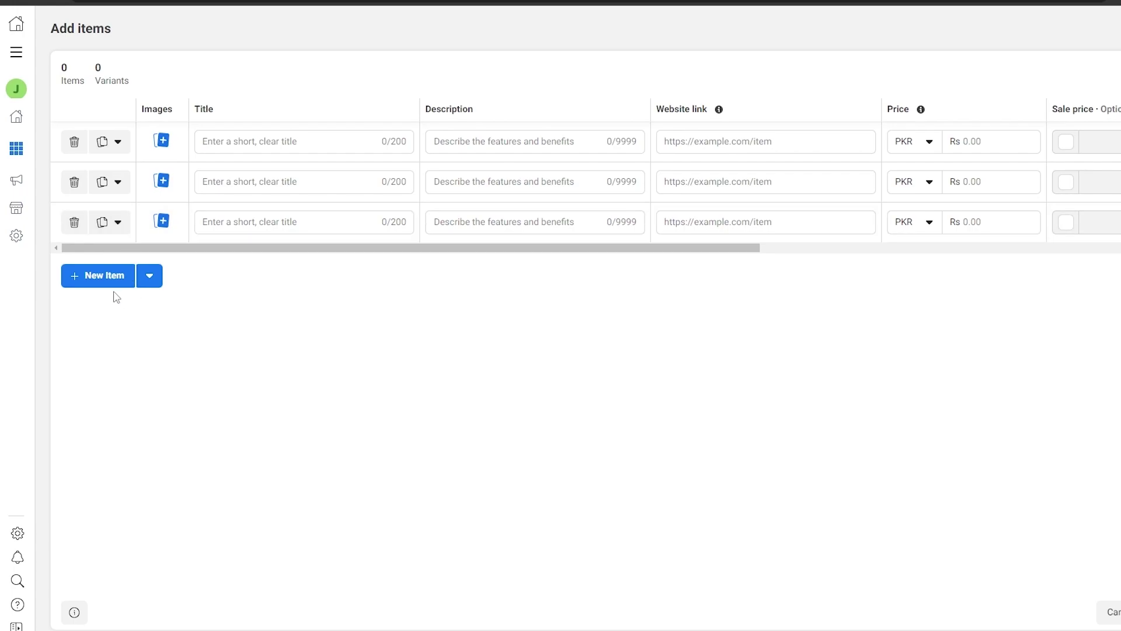
click(105, 276)
Step through the first three items' Title fields and close image upload without adding images.
click(216, 142)
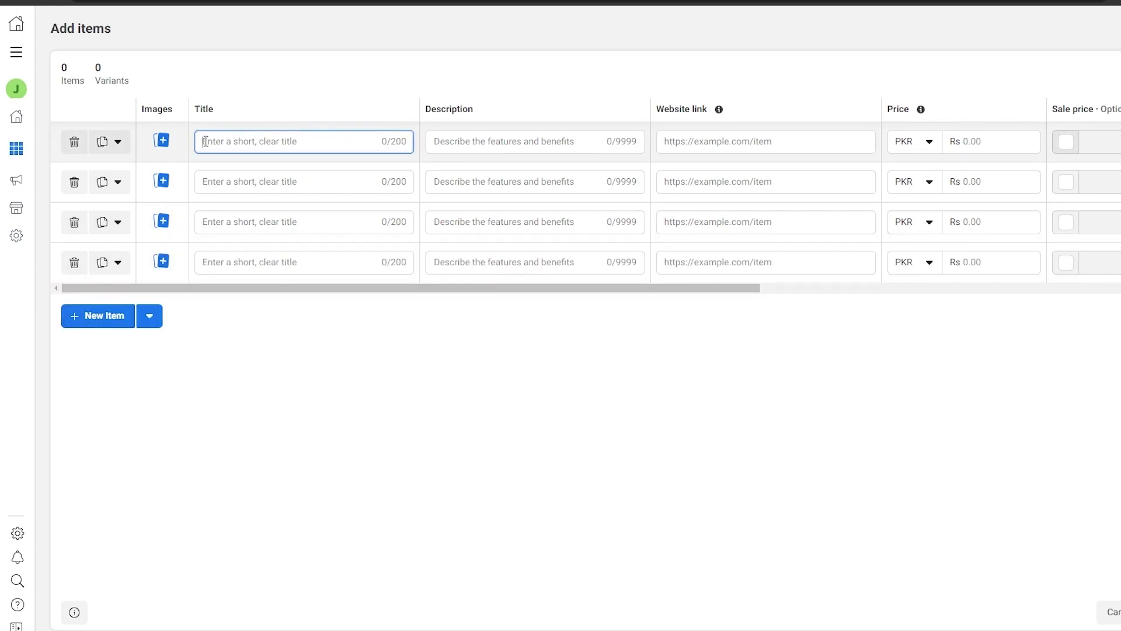
click(304, 188)
click(223, 222)
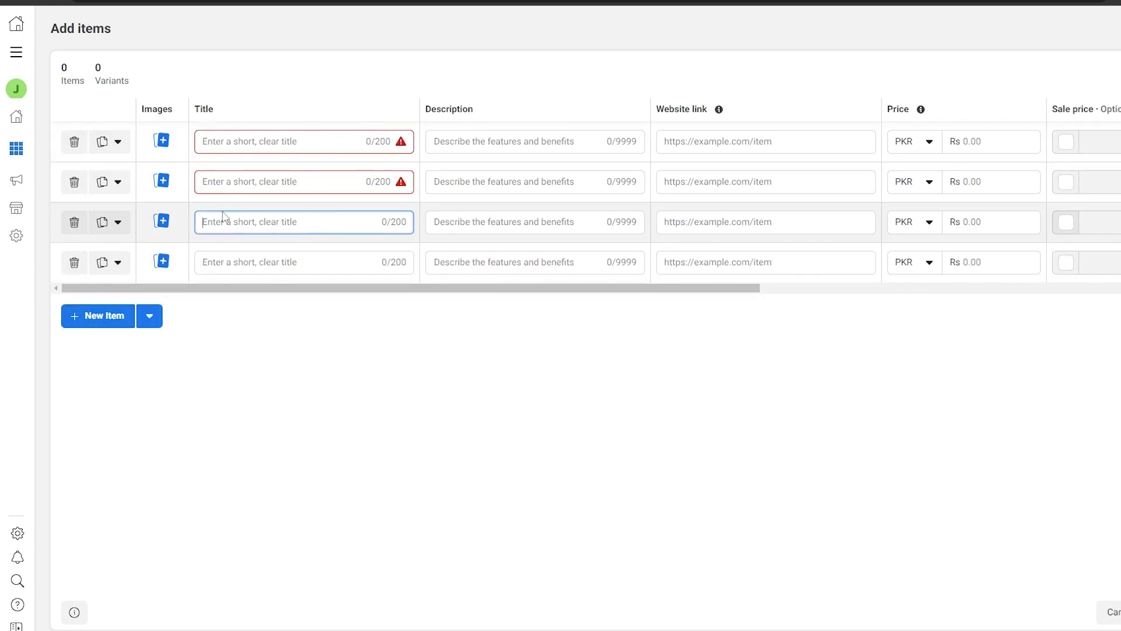
click(161, 143)
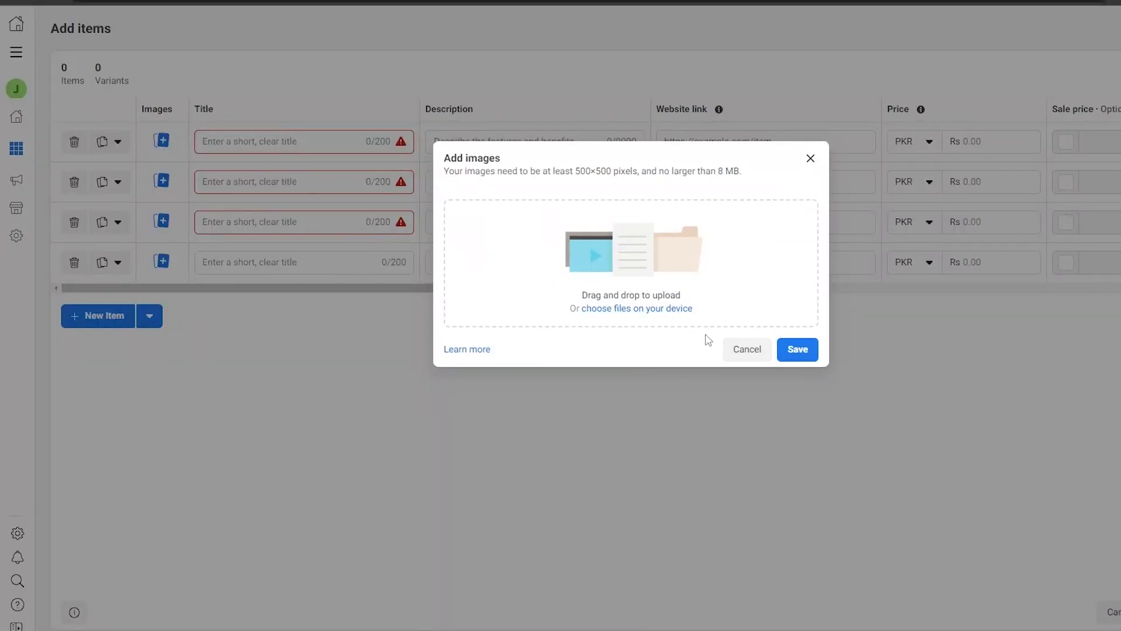
click(755, 353)
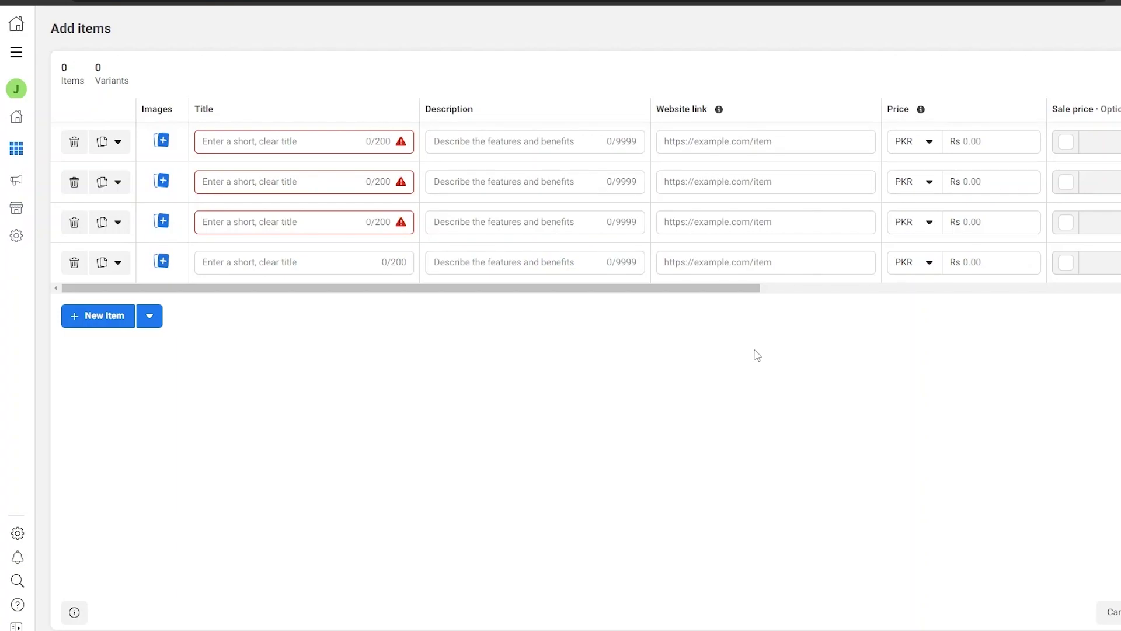
Move through the first item's Description, Website link and Price fields.
click(517, 141)
click(721, 141)
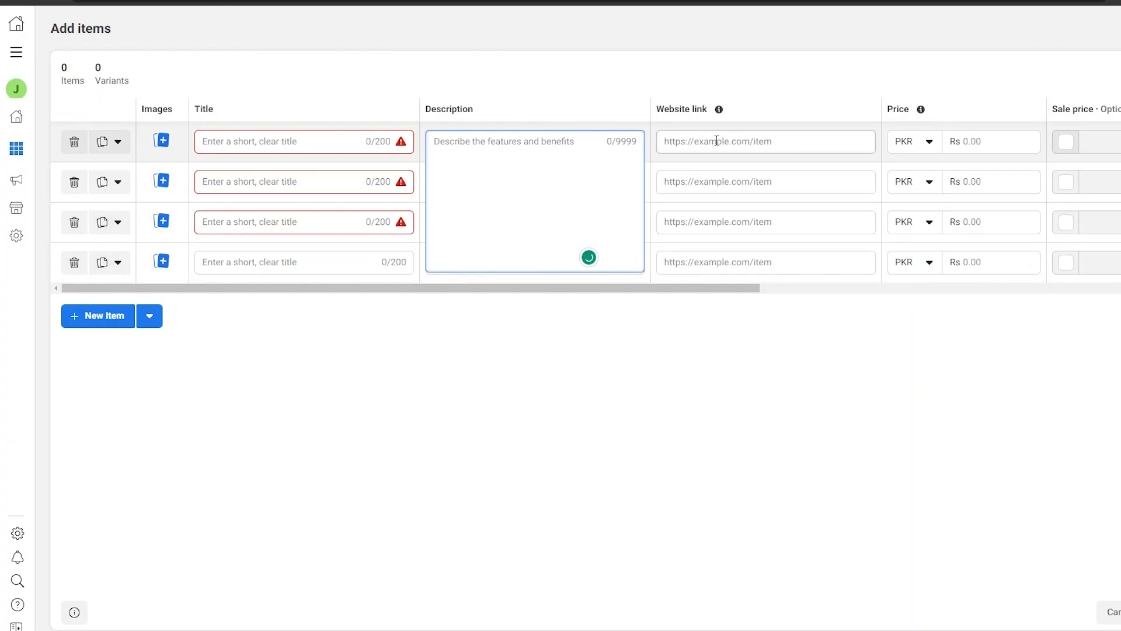
click(974, 142)
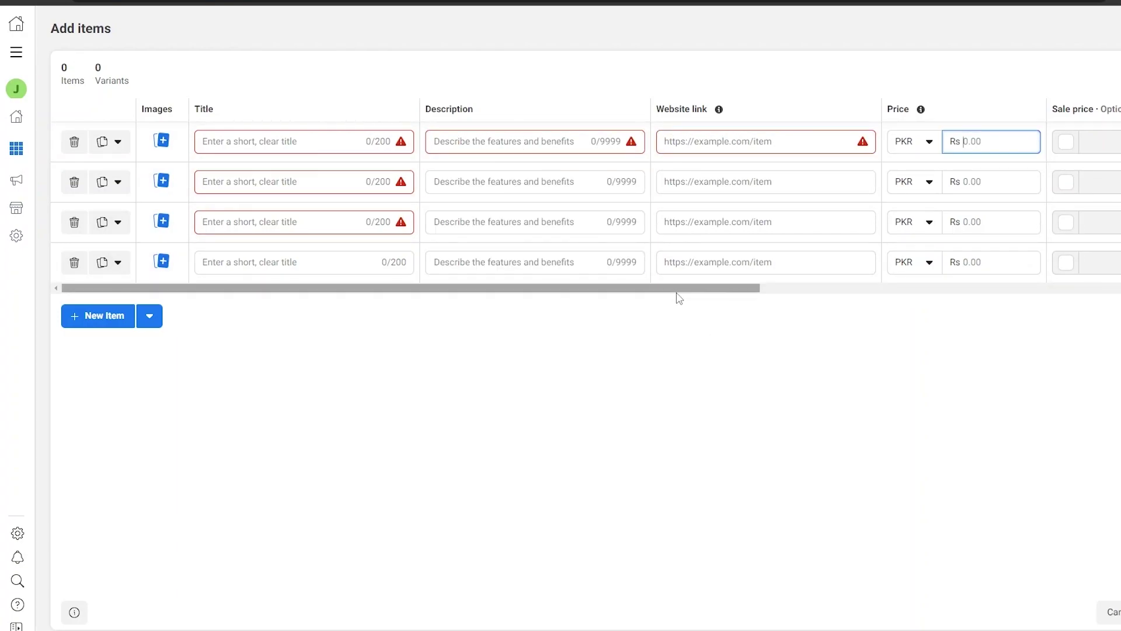
scroll(503, 185, right, 10)
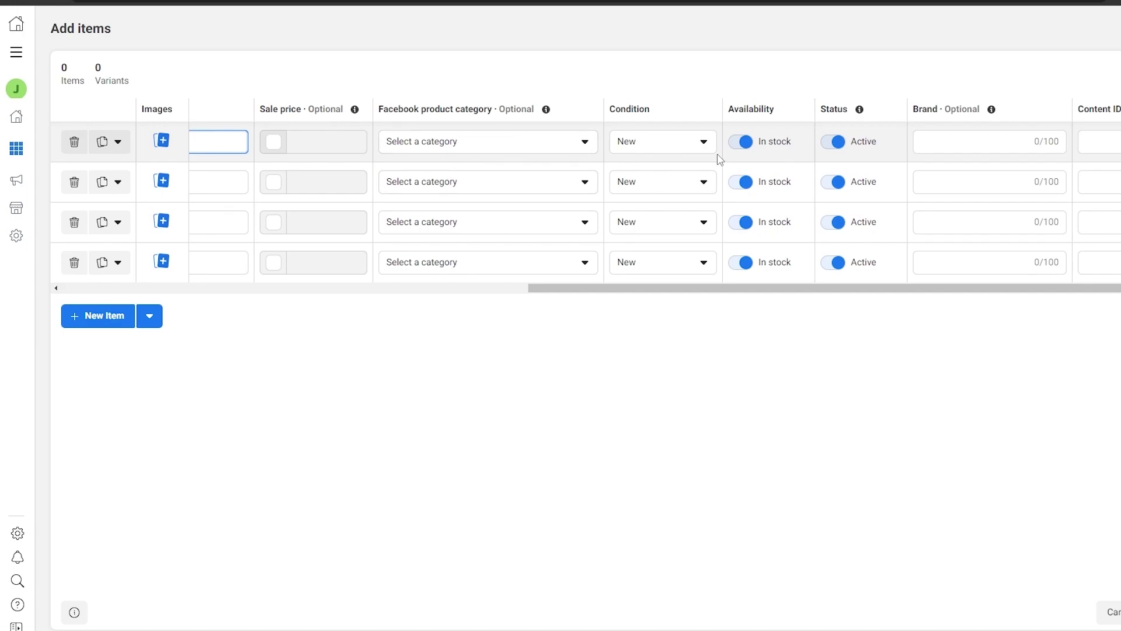
scroll(964, 303, left, 10)
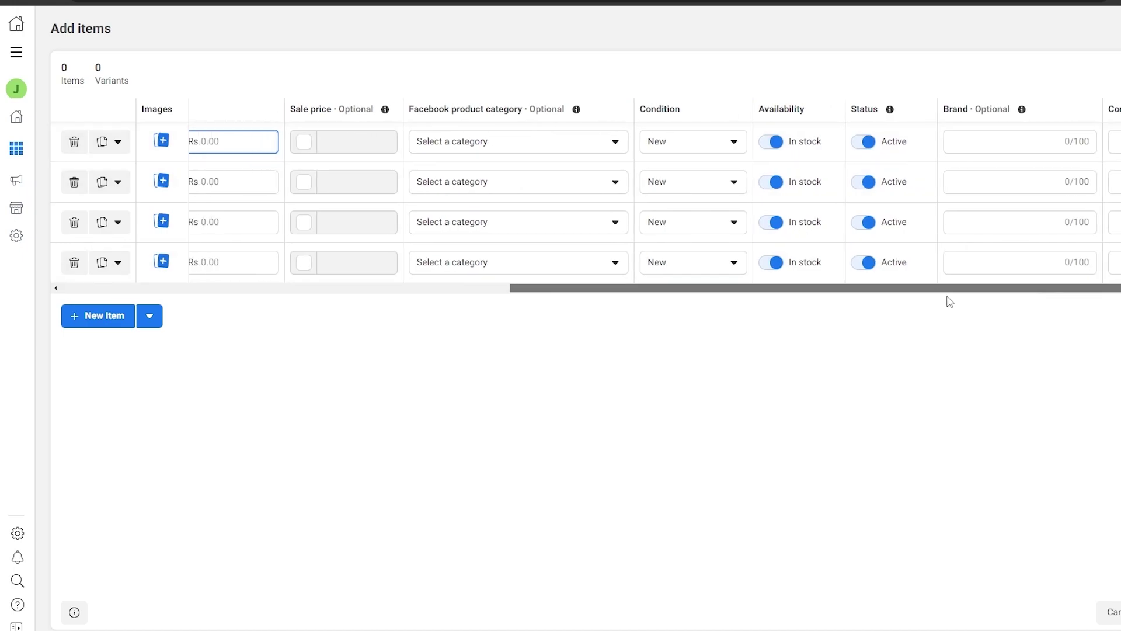
click(221, 349)
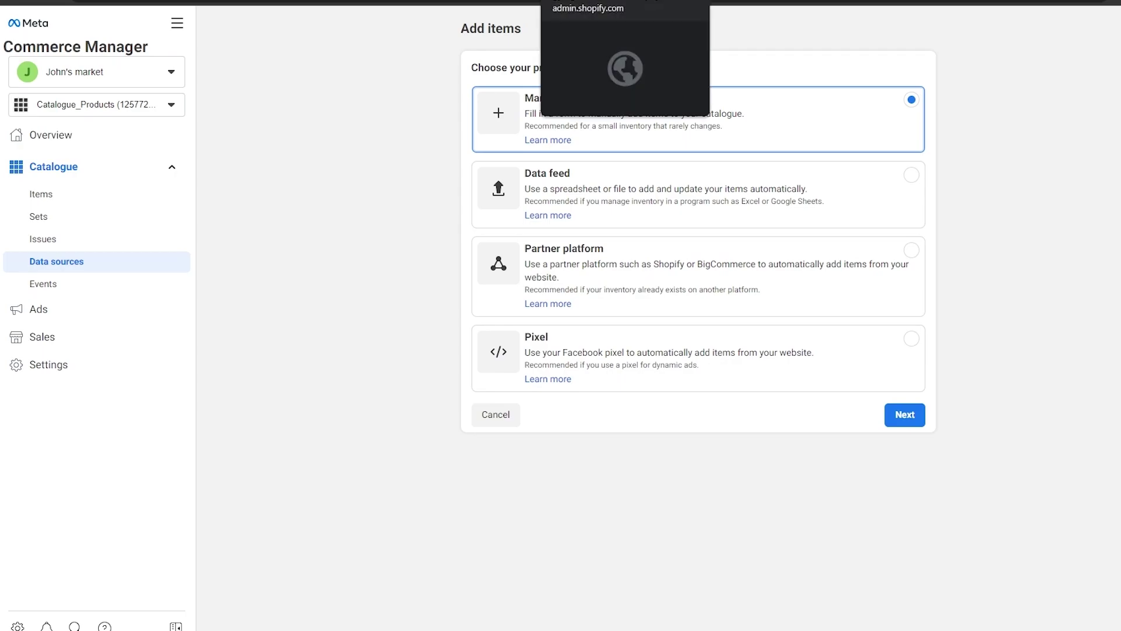
Go to the Shopify admin's Facebook & Instagram sales channel and start its setup.
key(ctrl+Tab)
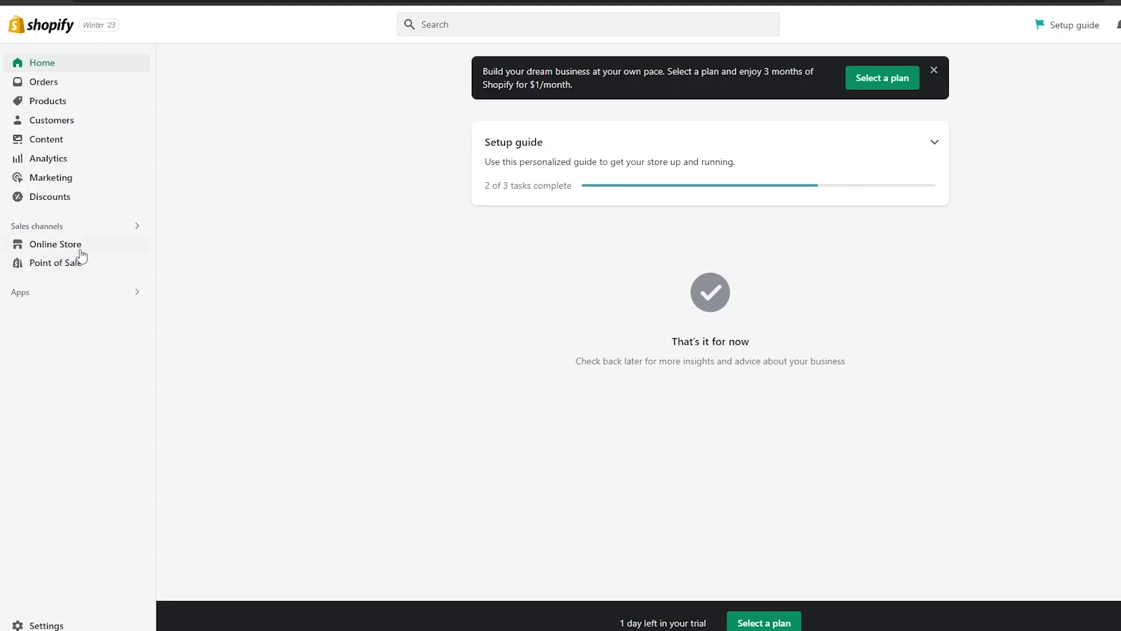
click(36, 226)
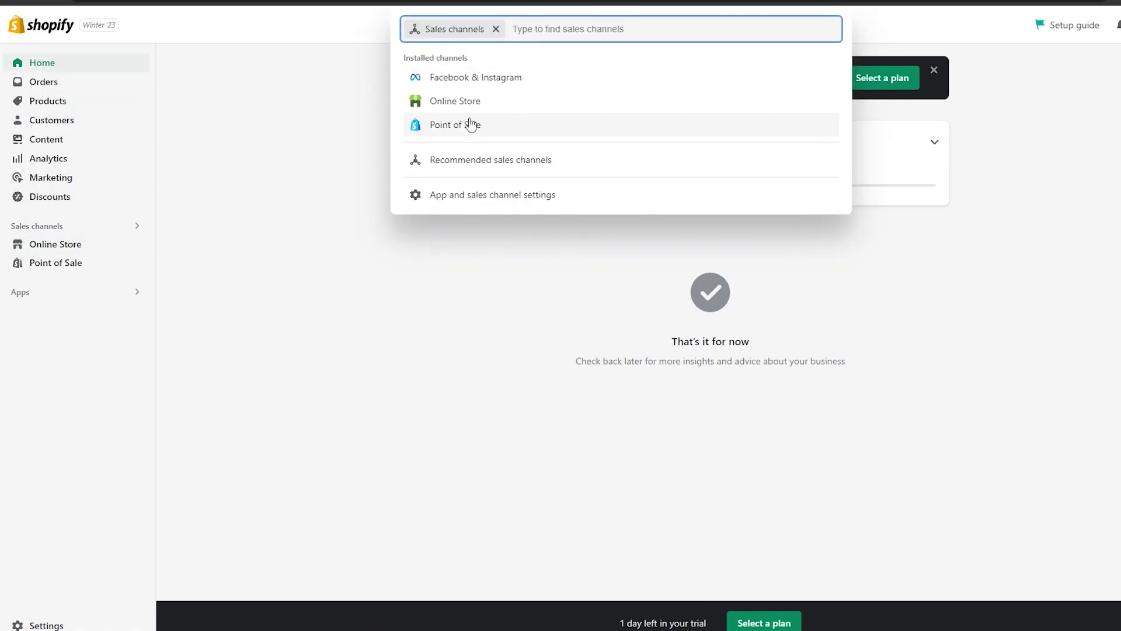
click(469, 86)
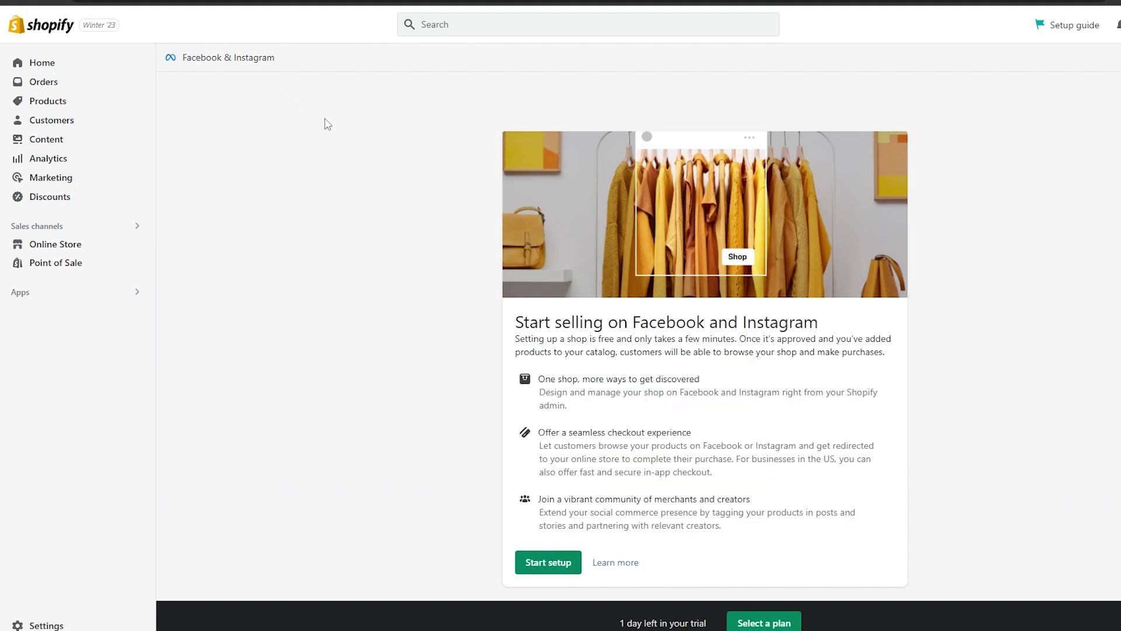
scroll(457, 330, down, 3)
scroll(456, 329, up, 4)
scroll(461, 327, down, 3)
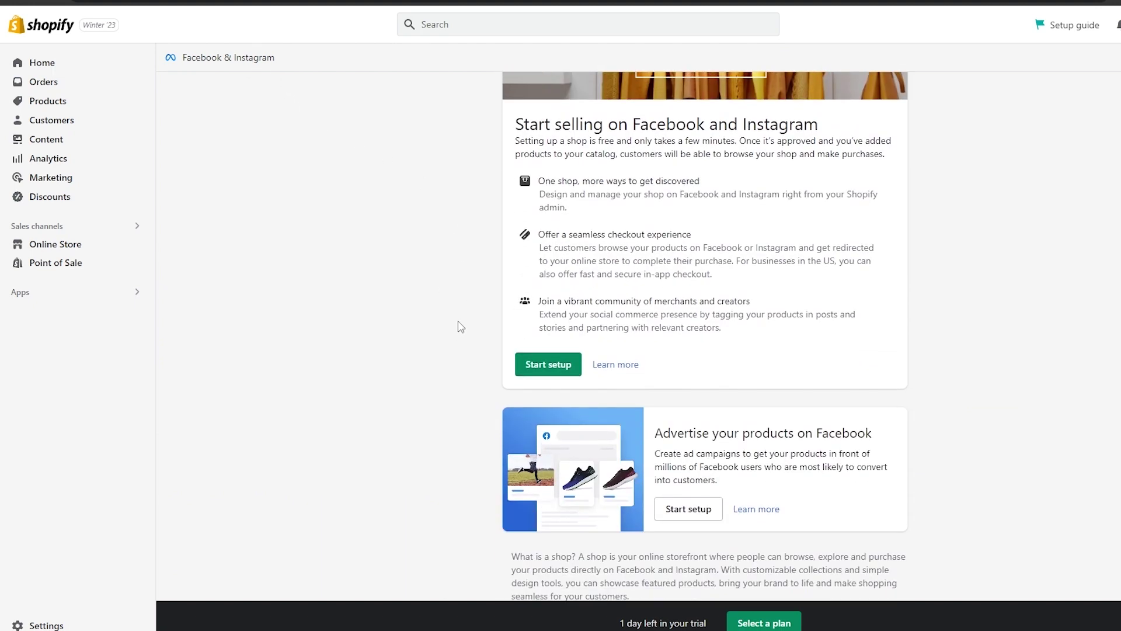
scroll(437, 285, down, 1)
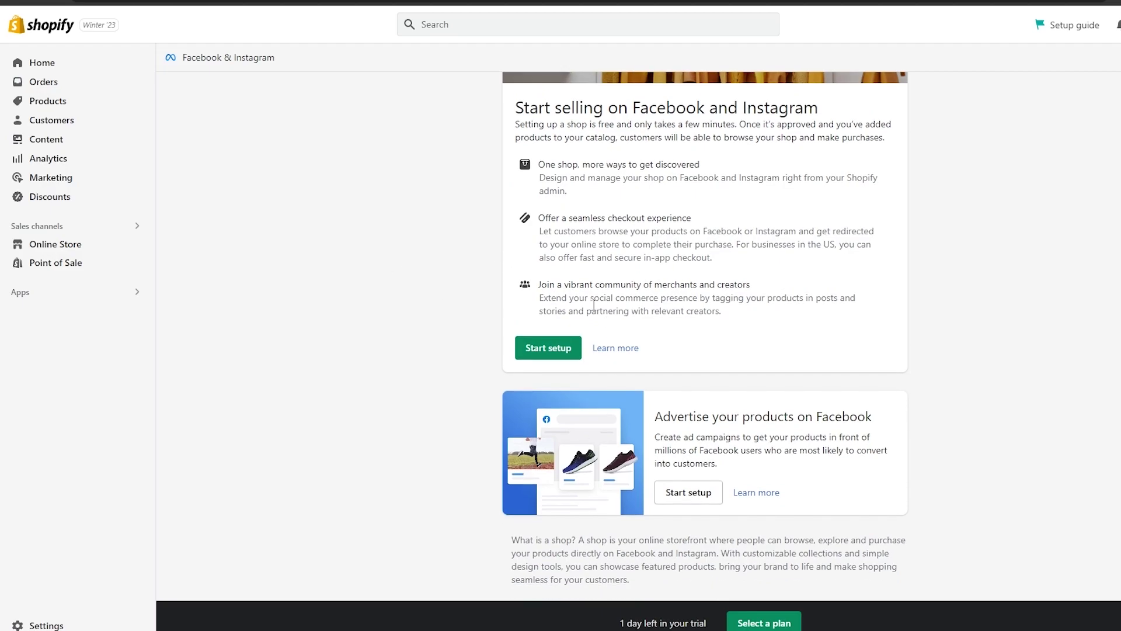
click(542, 354)
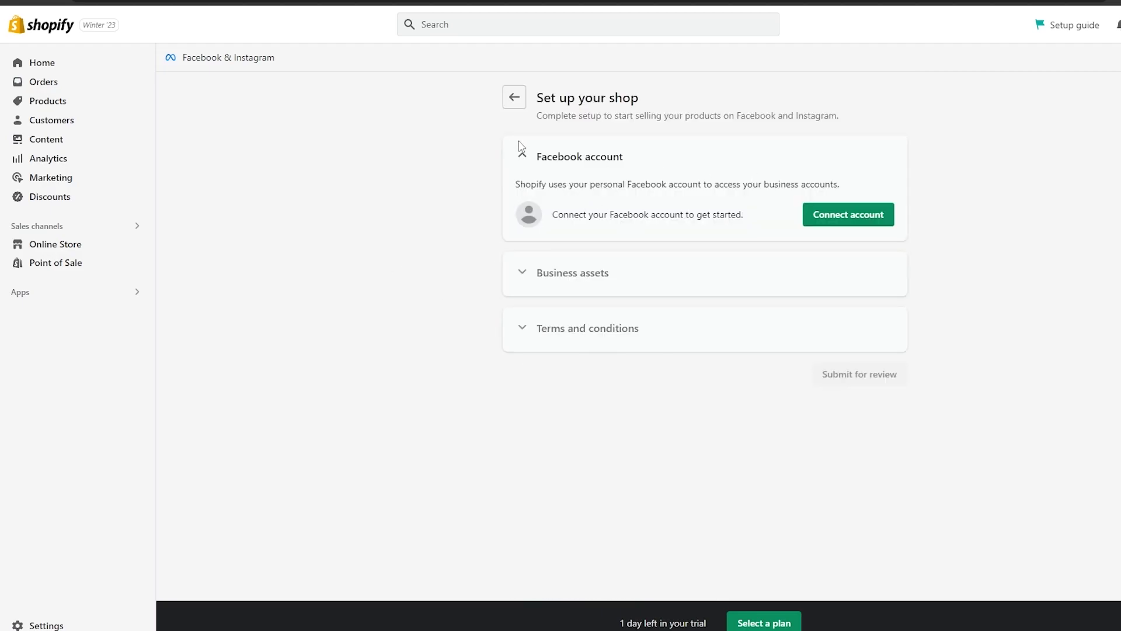
Connect the Facebook account and switch Business Suite to the Hippo Wear page.
click(859, 225)
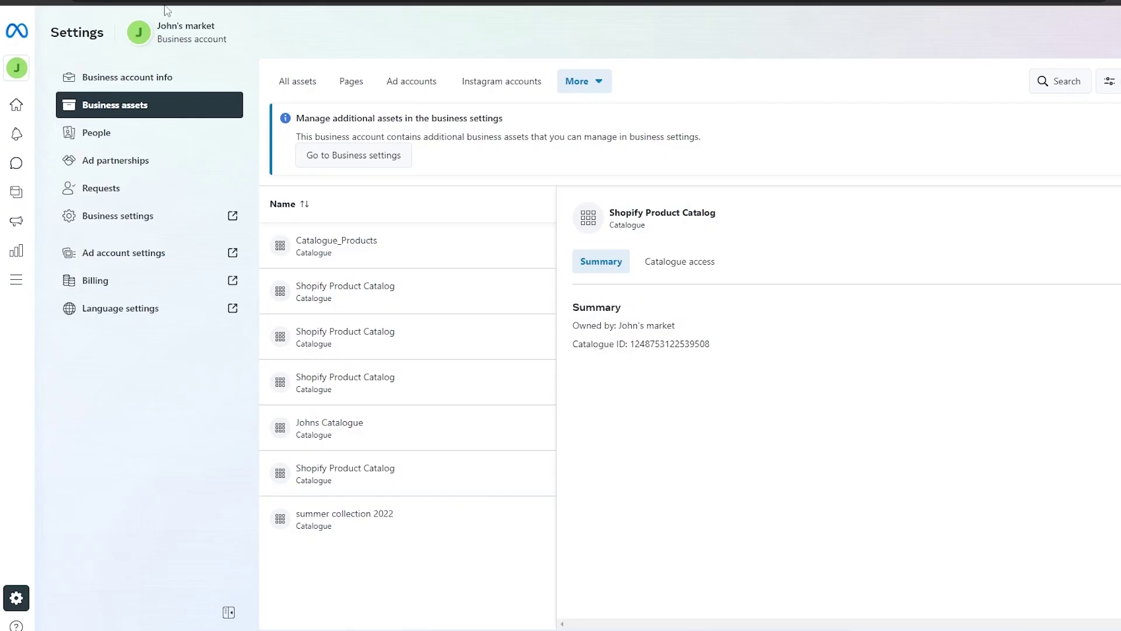
mouse_move(16, 68)
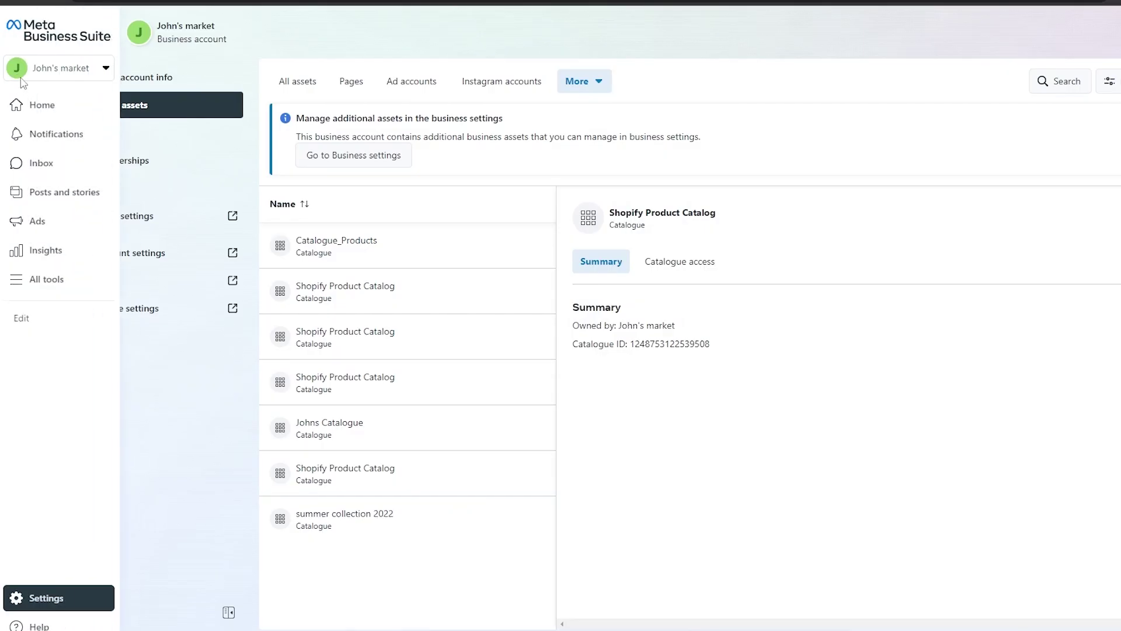
click(93, 68)
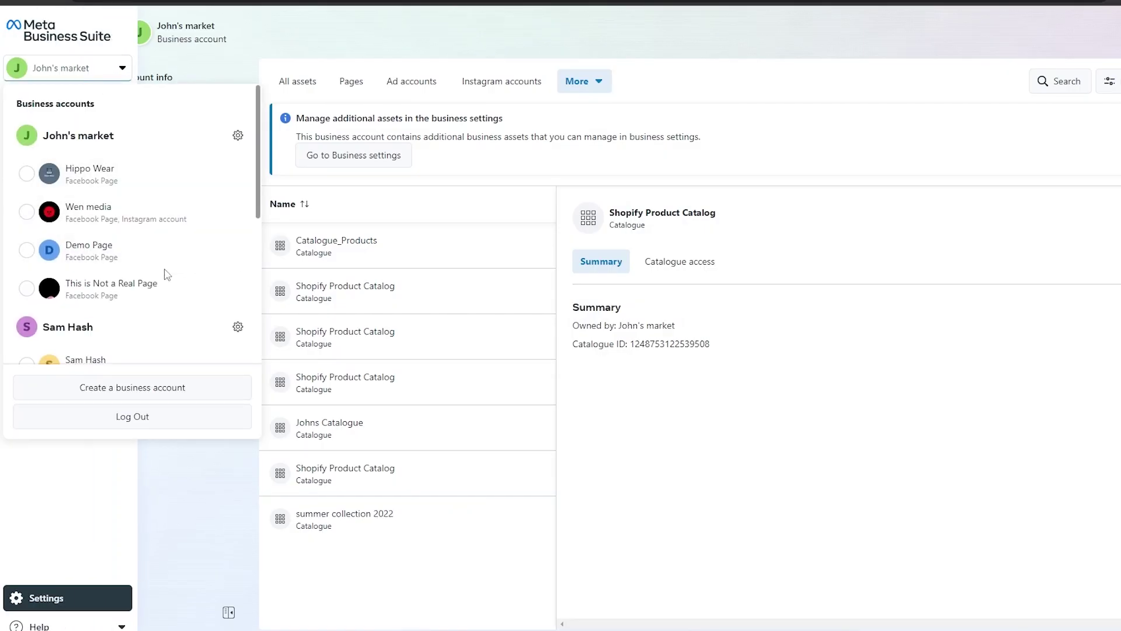
scroll(168, 274, down, 5)
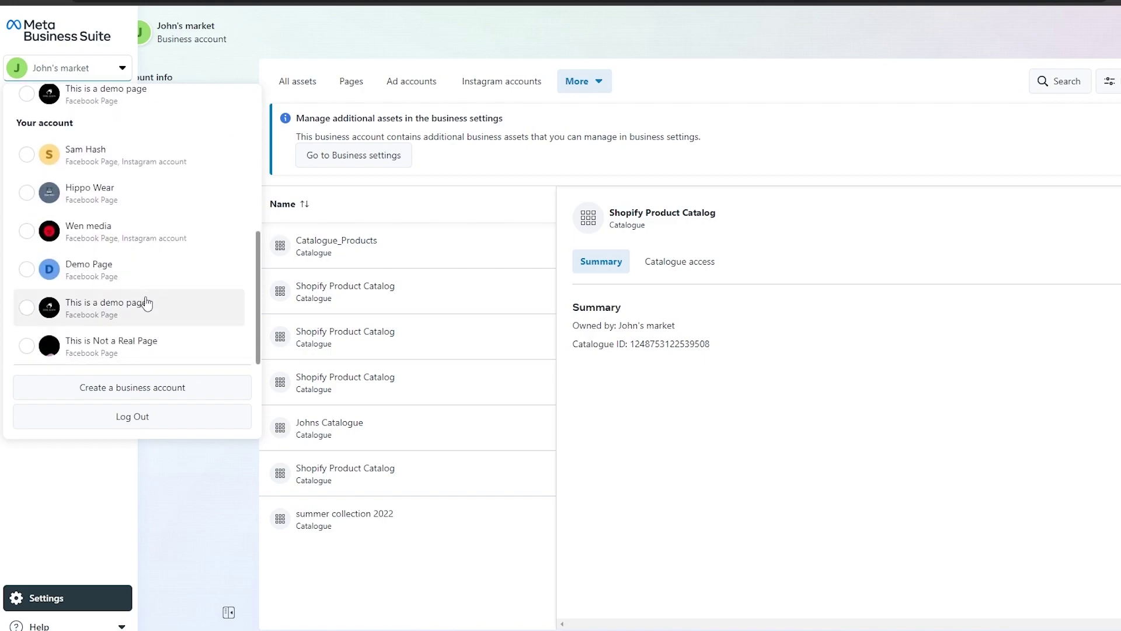
scroll(140, 339, up, 5)
scroll(146, 298, down, 2)
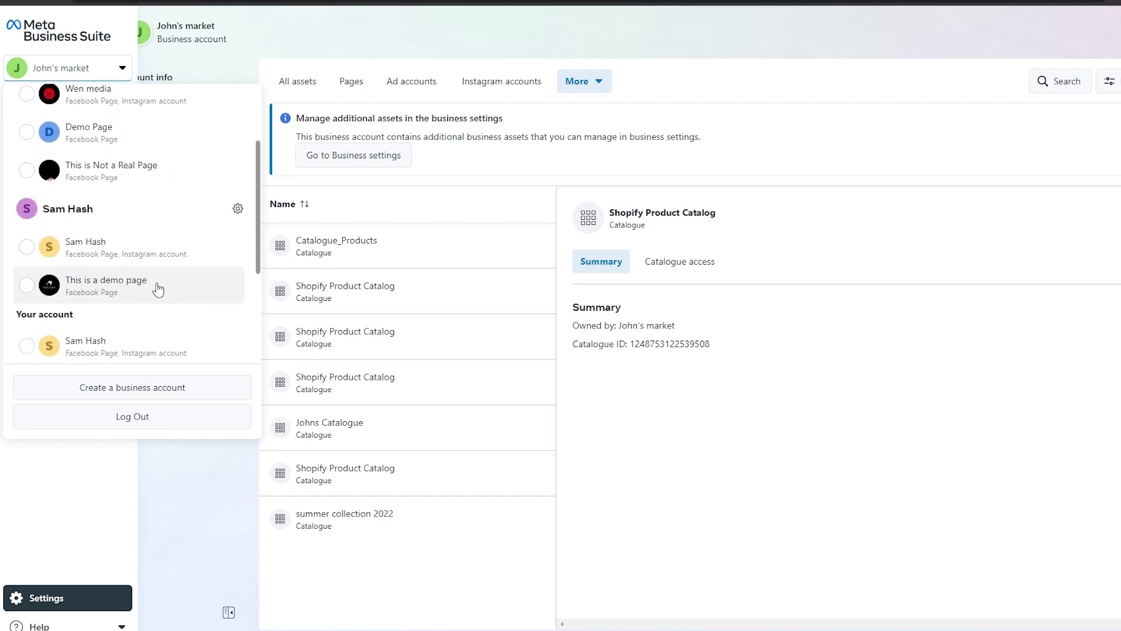
scroll(155, 292, down, 3)
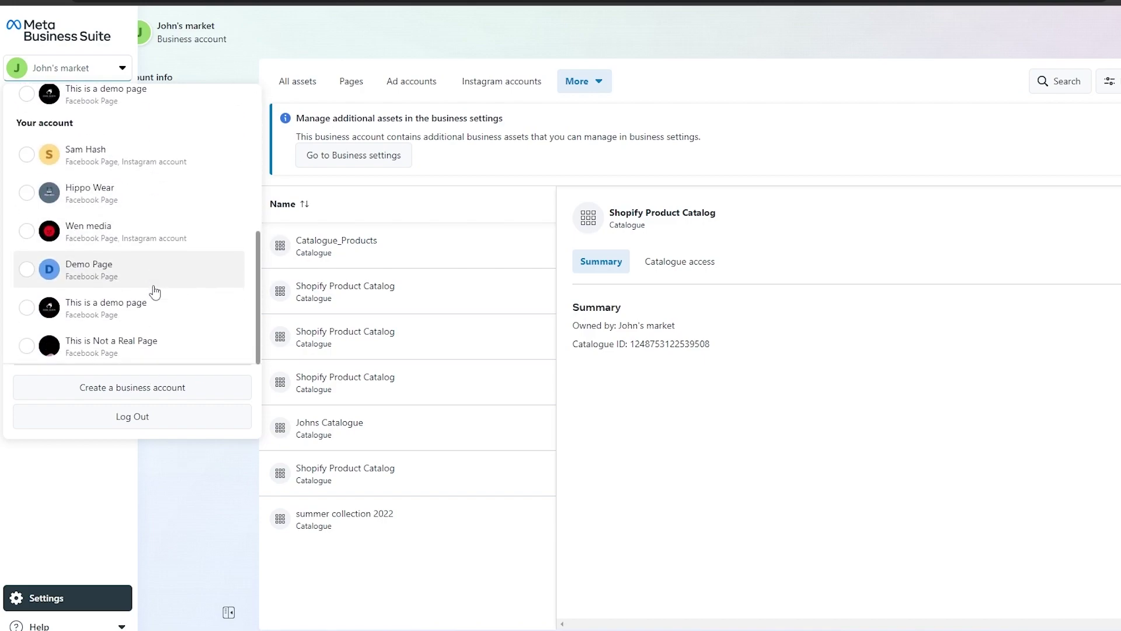
click(154, 203)
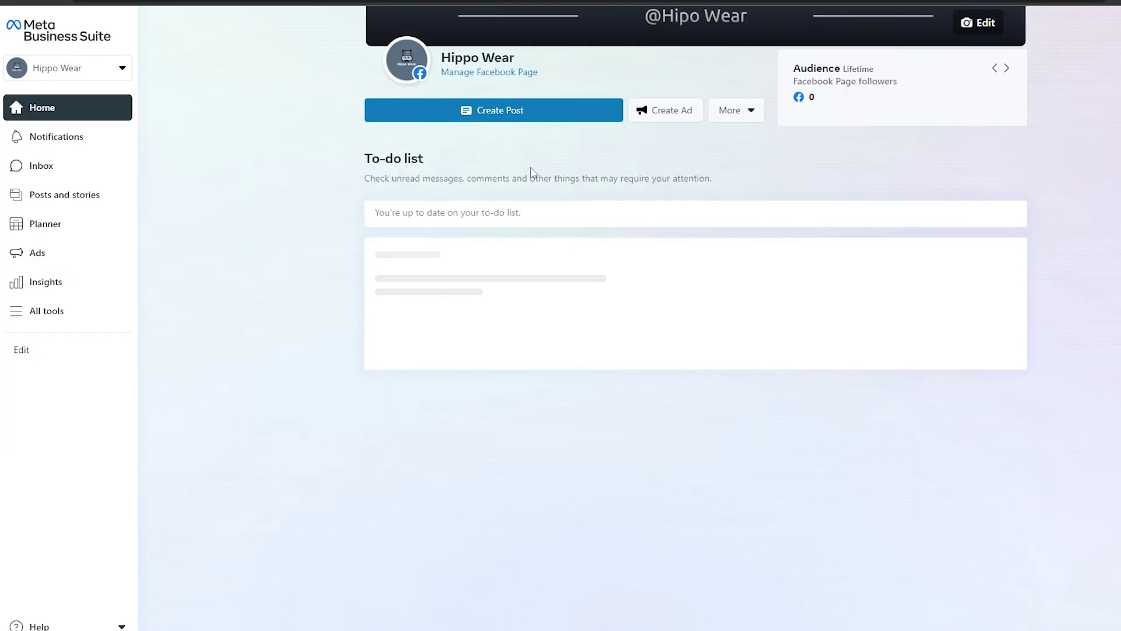
Open Commerce Manager from Business Suite's All tools list.
click(113, 314)
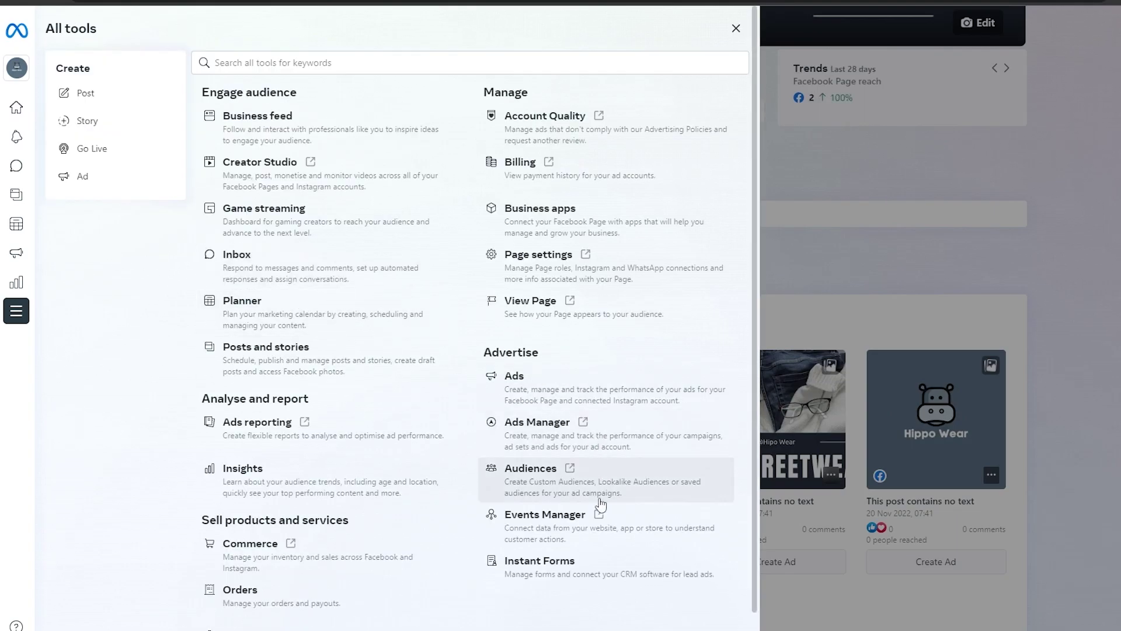
scroll(245, 520, down, 1)
click(245, 517)
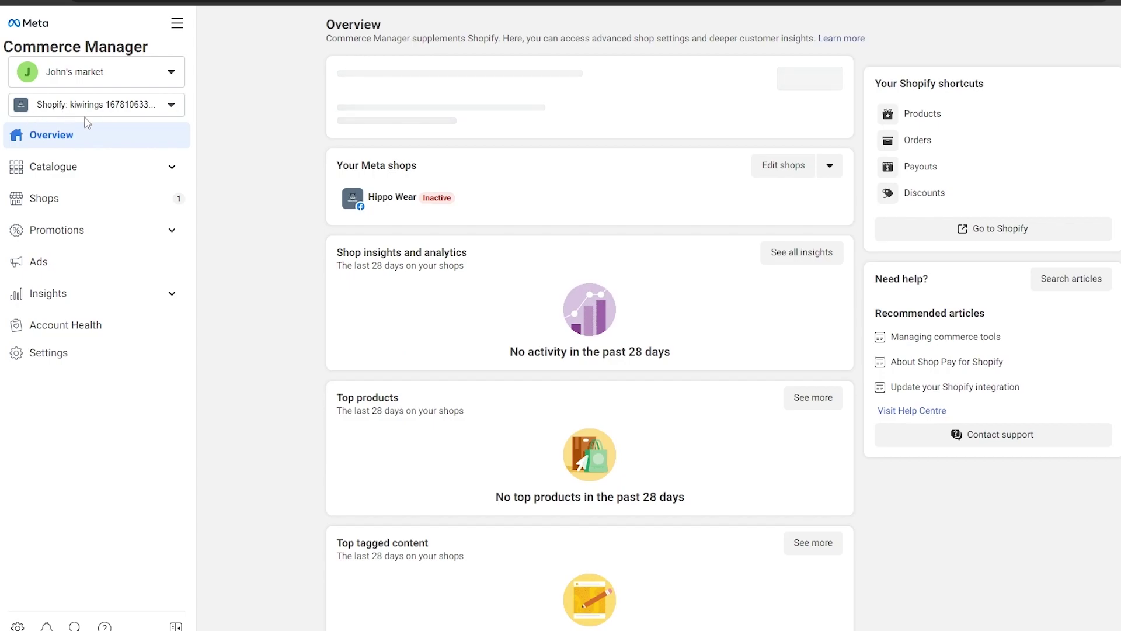
Check the business-asset list, then open the Hippo Wear shop from Your Meta shops.
click(80, 113)
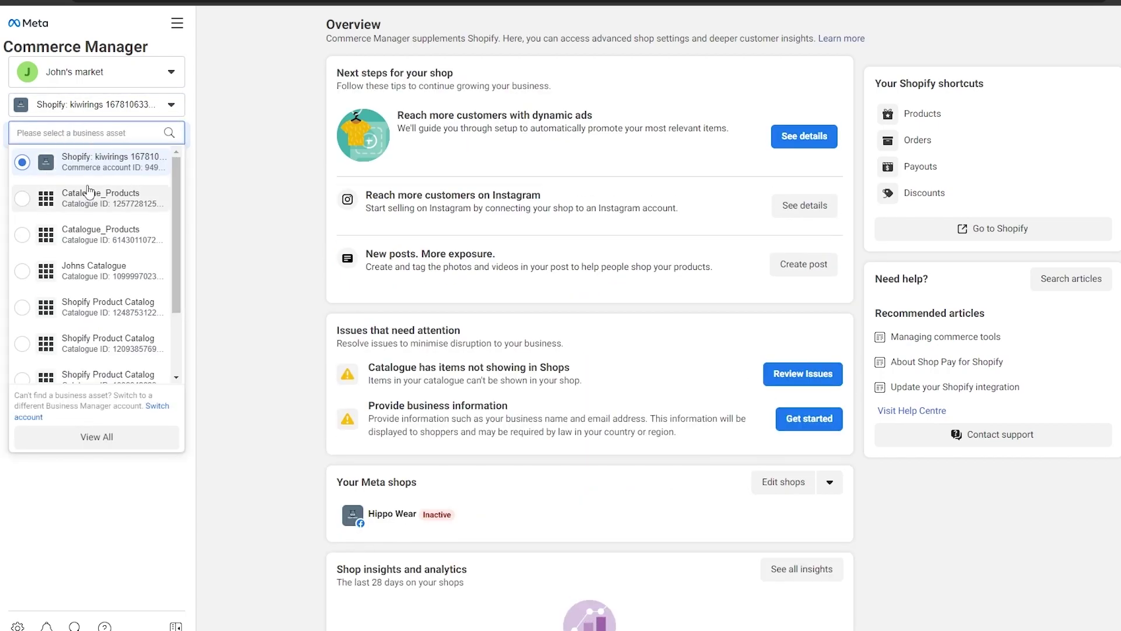
click(164, 111)
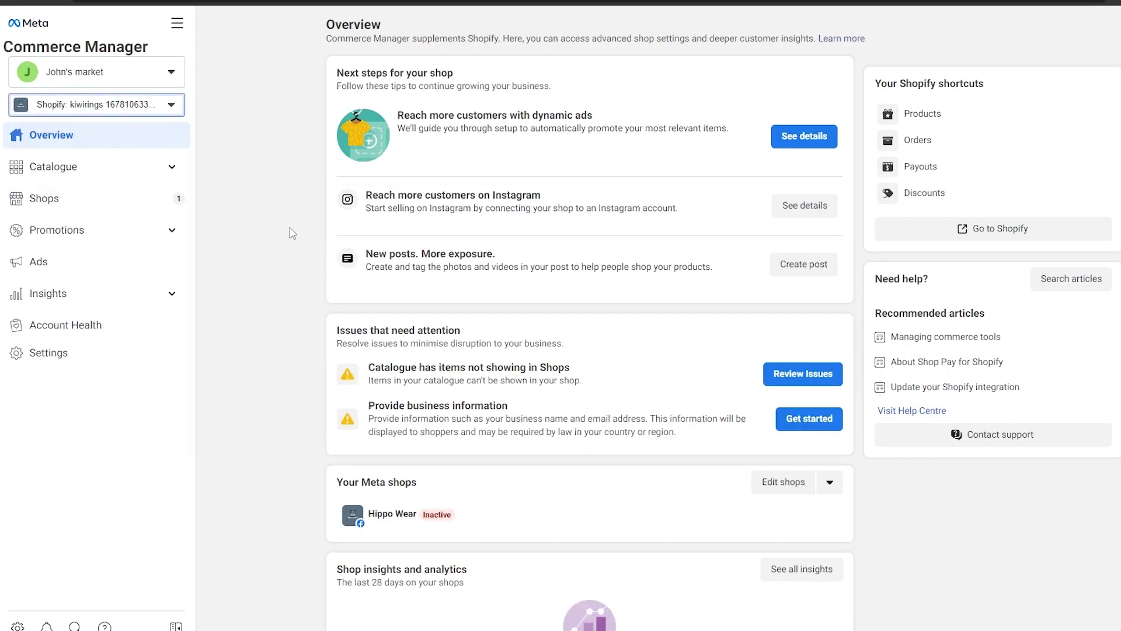
scroll(315, 310, down, 5)
scroll(293, 374, up, 2)
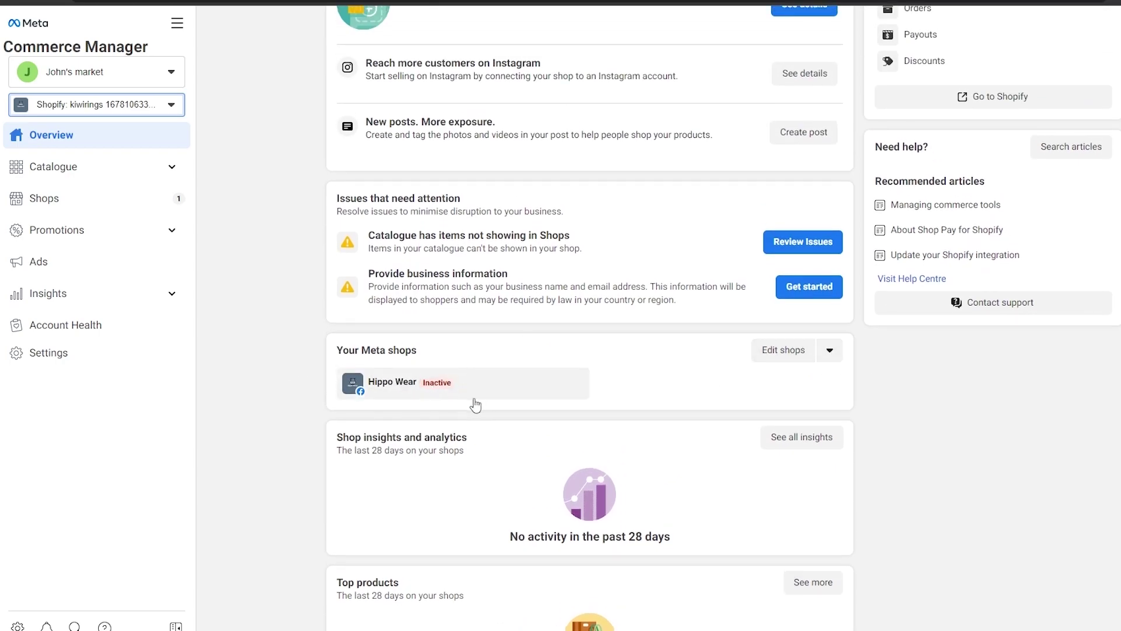
click(439, 395)
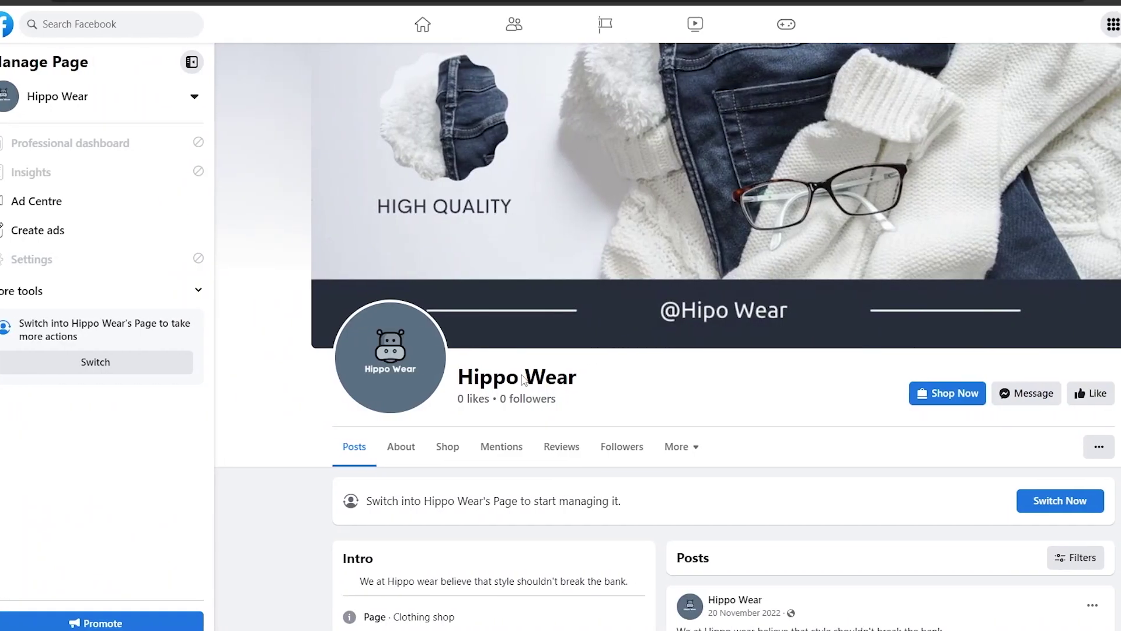
scroll(798, 318, down, 3)
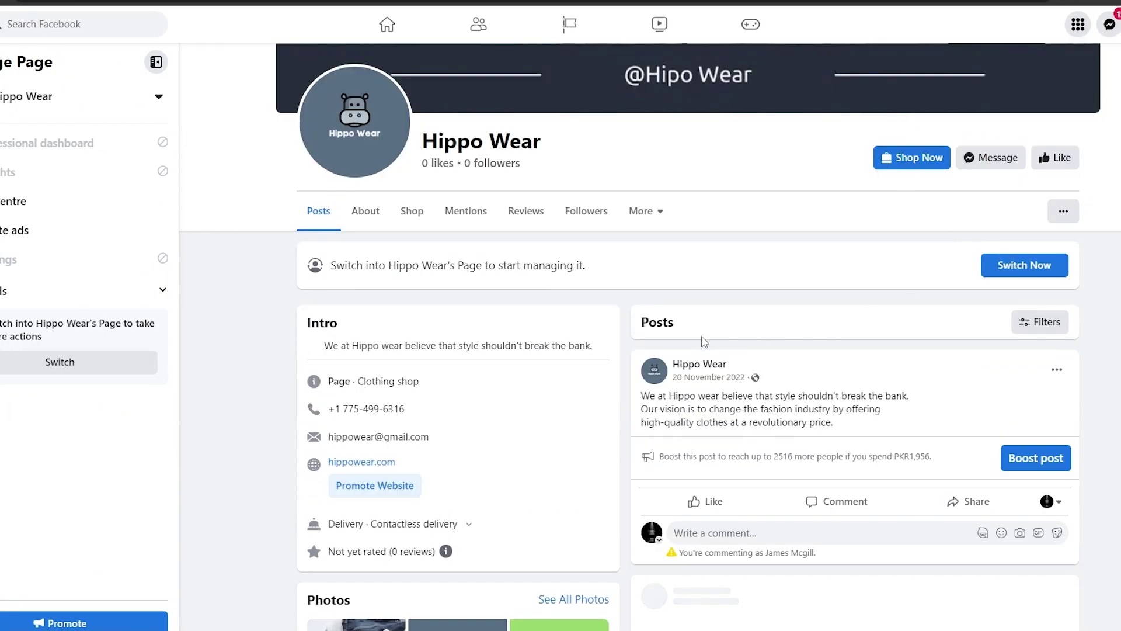
scroll(607, 354, down, 3)
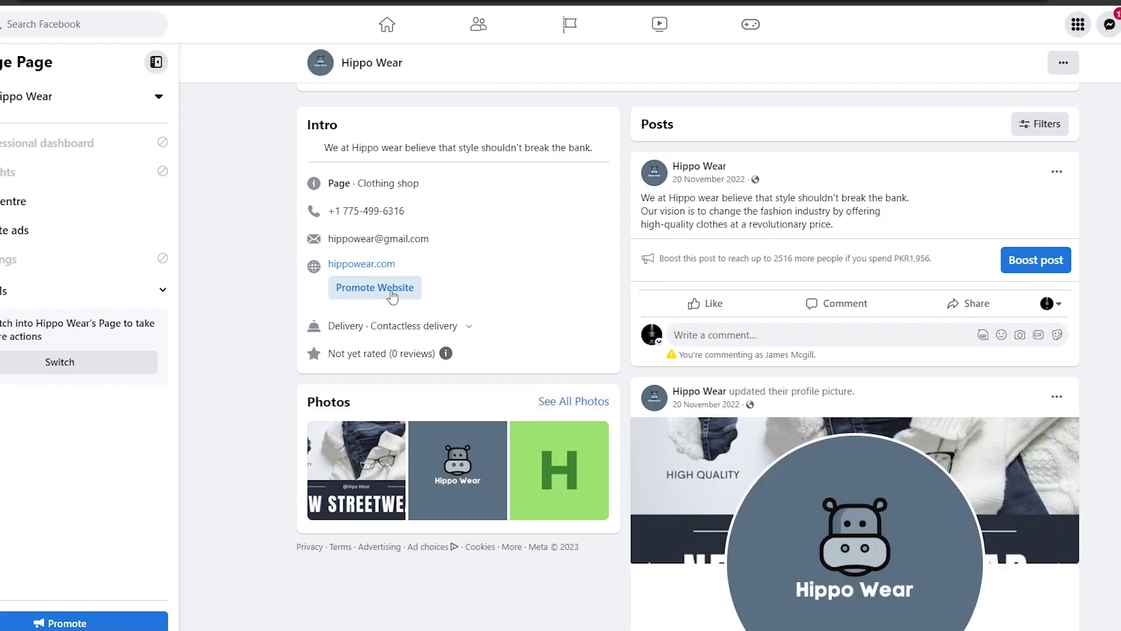
scroll(488, 333, up, 3)
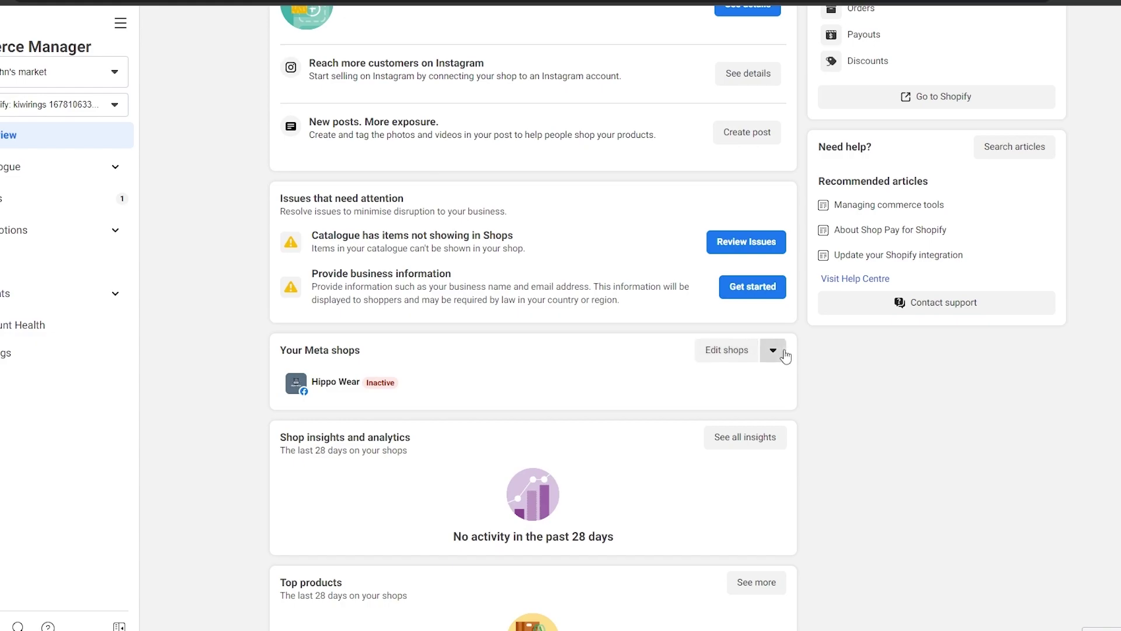
Go from the Overview to the Shops page listing the Hippo Wear shop.
scroll(767, 376, down, 2)
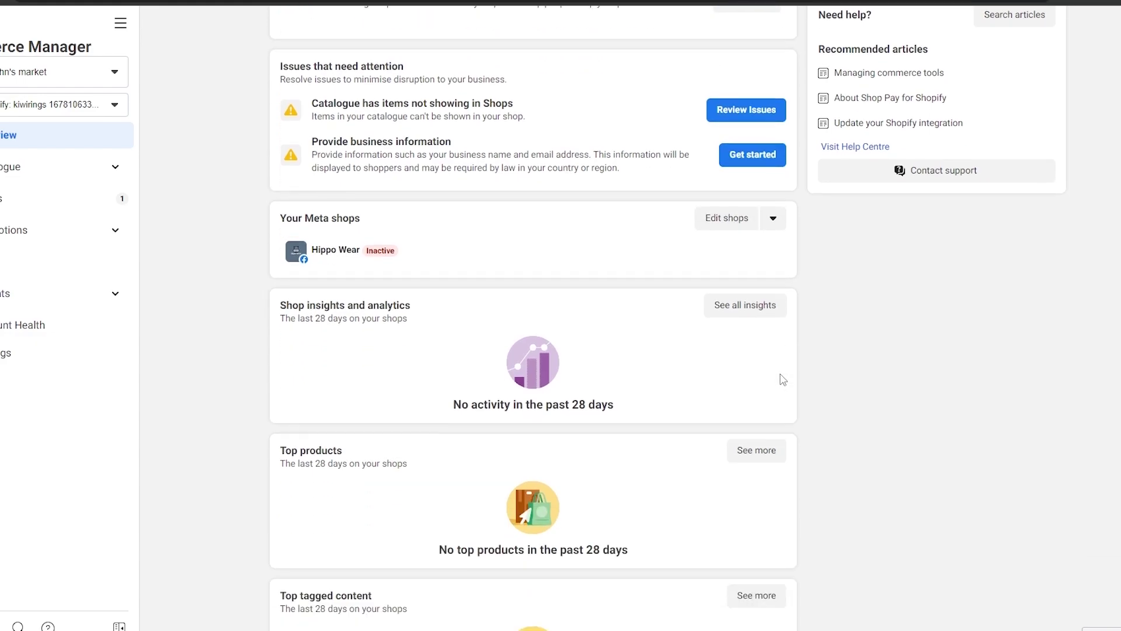
scroll(797, 508, up, 4)
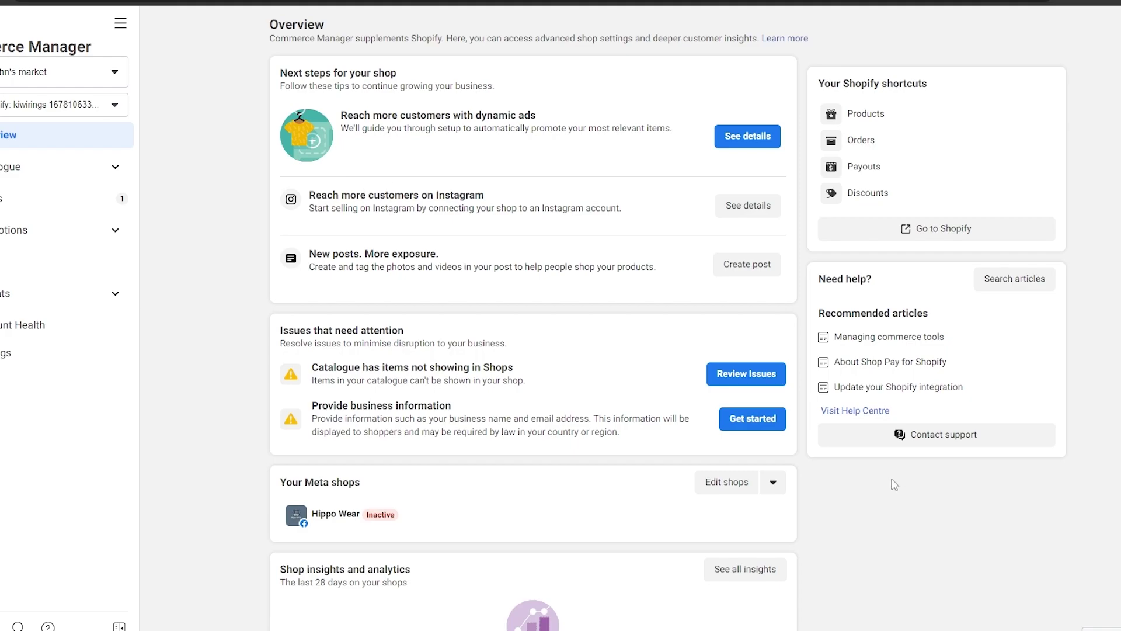
click(34, 201)
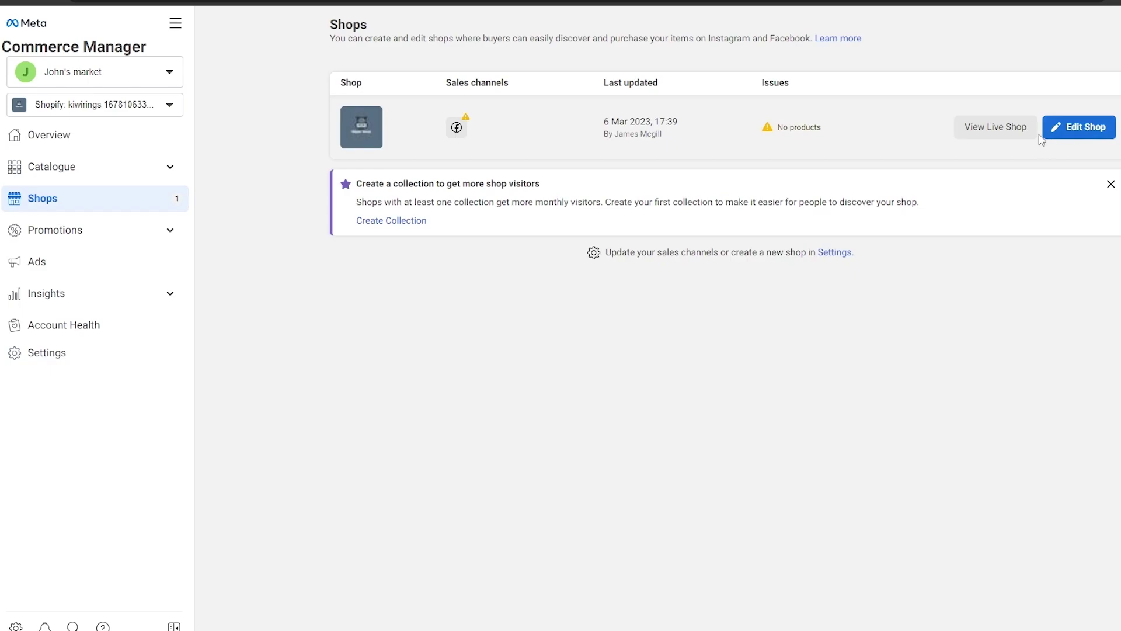
Reopen the shop setup via Edit Shop and review Business assets showing Hippo Wear's conflict.
click(1096, 131)
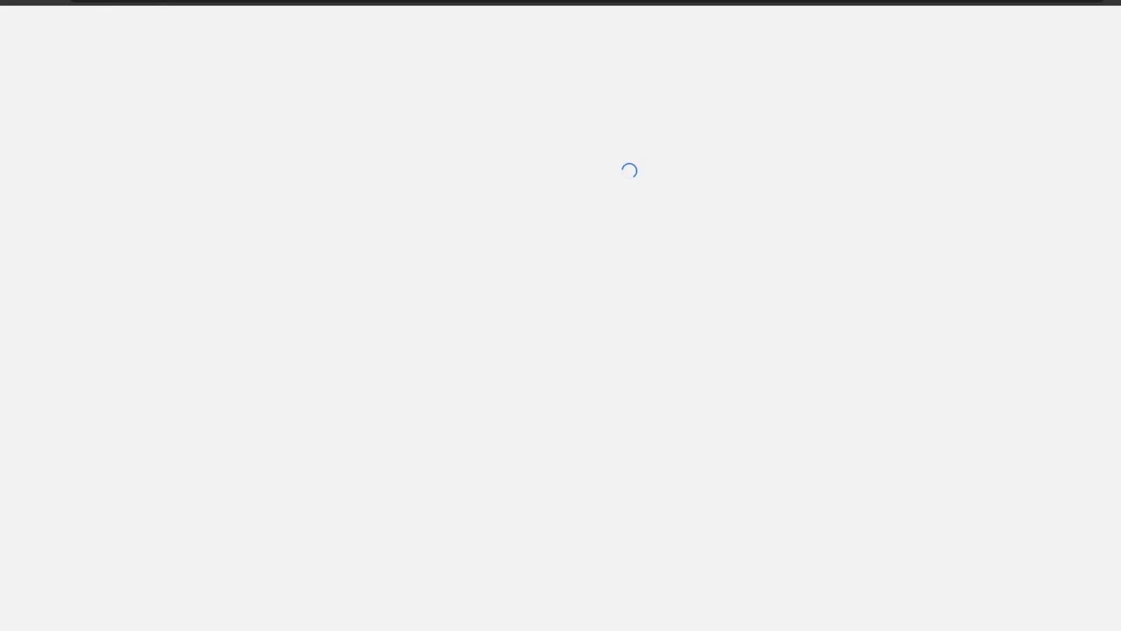
scroll(471, 313, down, 2)
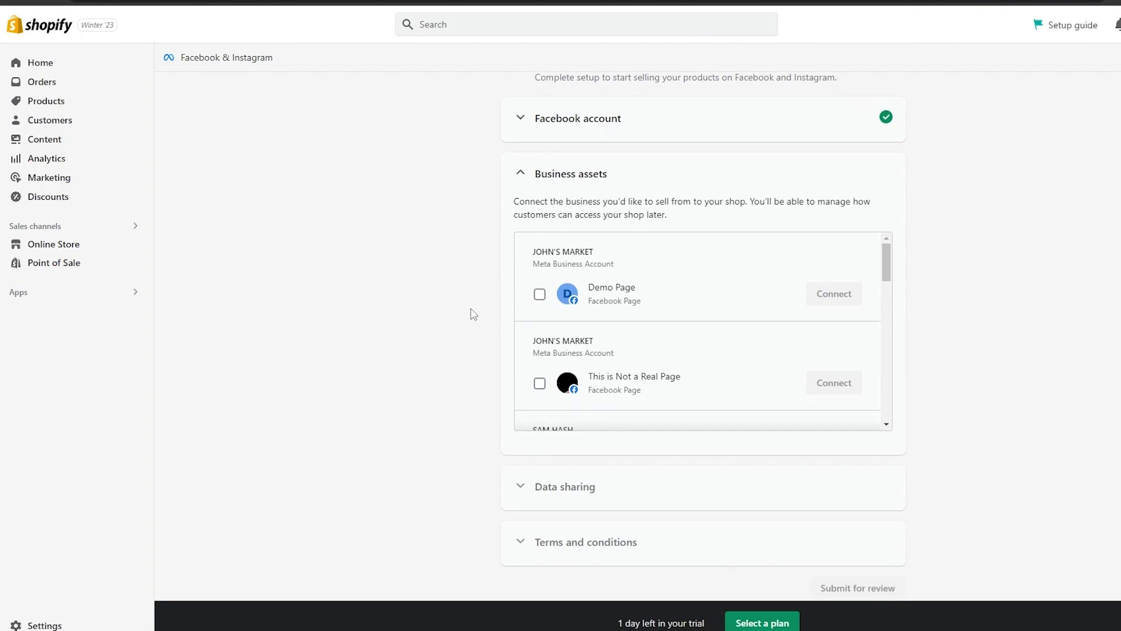
scroll(471, 313, up, 2)
scroll(718, 326, down, 3)
scroll(718, 326, down, 8)
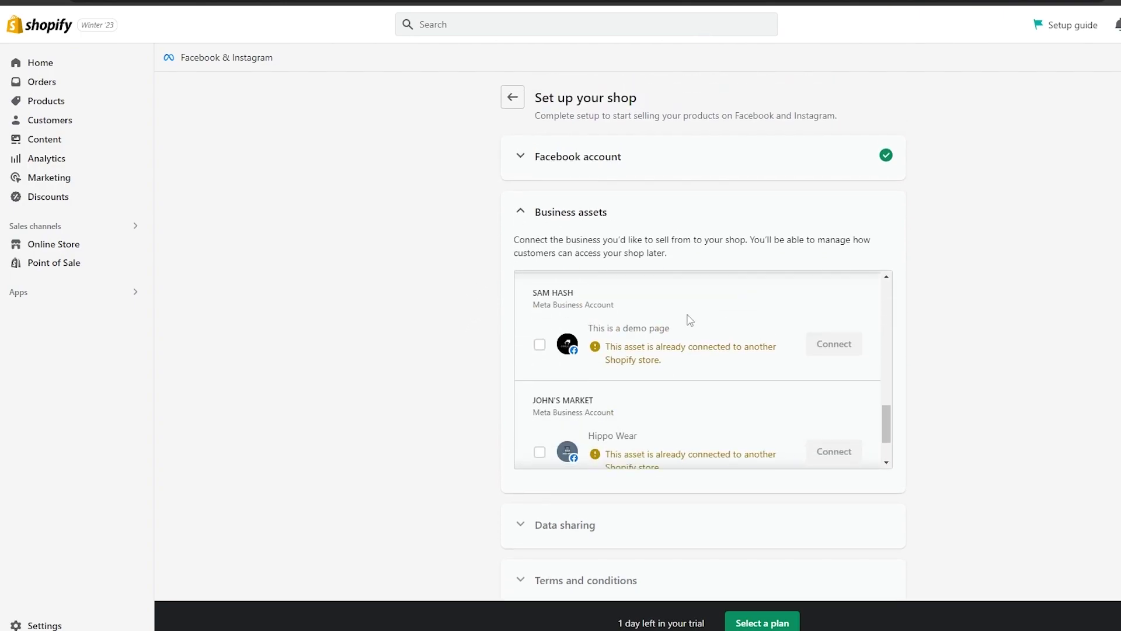
scroll(632, 437, down, 1)
scroll(640, 336, up, 5)
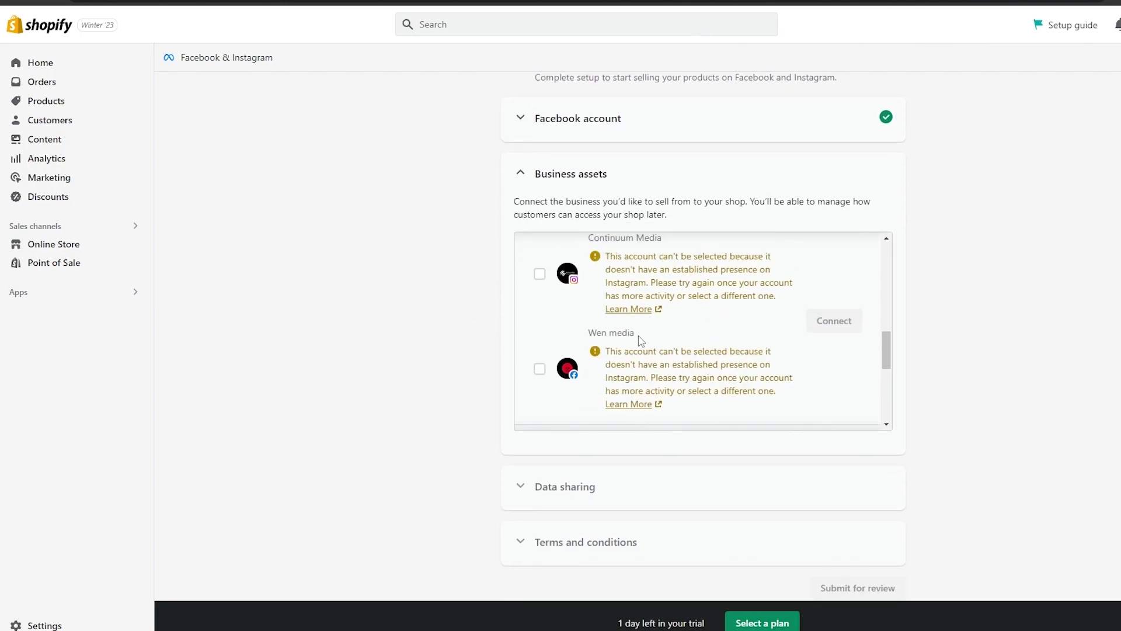
scroll(639, 334, down, 2)
scroll(639, 335, down, 5)
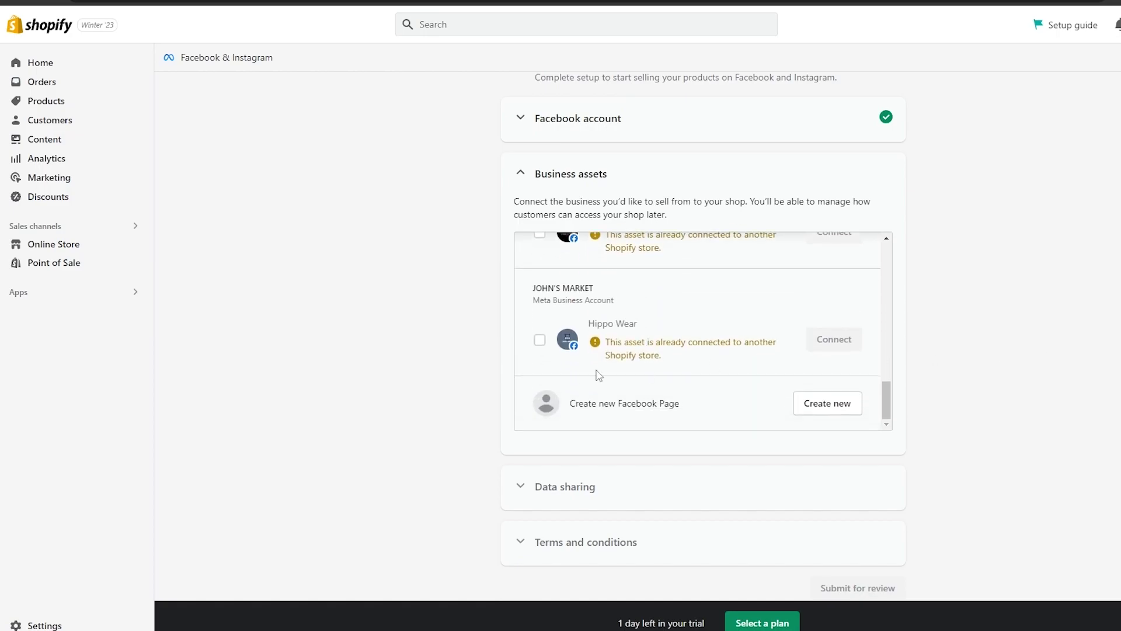
scroll(596, 380, up, 3)
scroll(595, 381, down, 3)
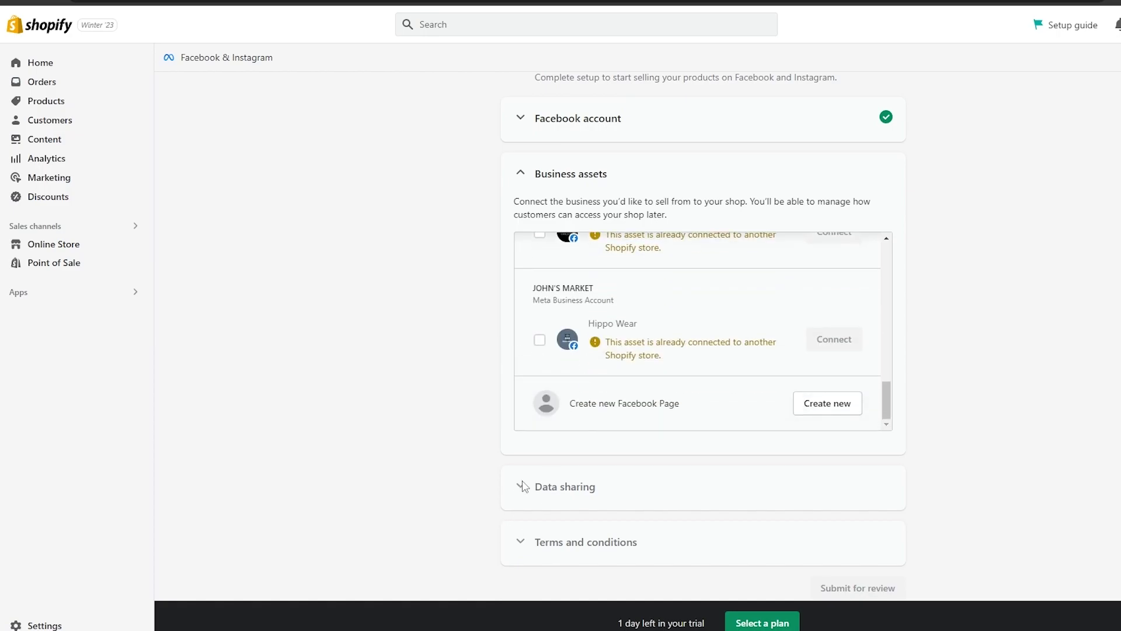